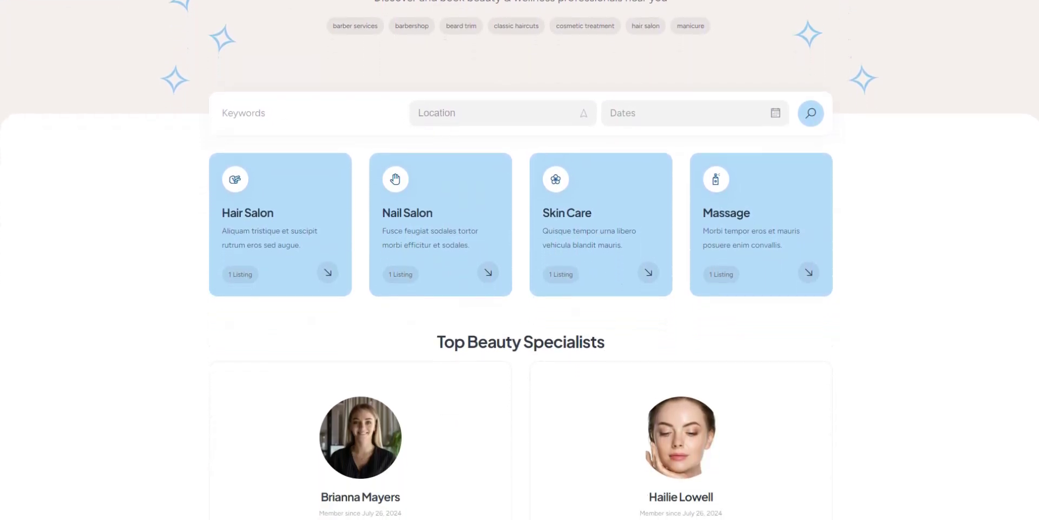
{"action": "scroll", "coordinate": [520, 289], "scroll_direction": "down", "scroll_amount": 6}
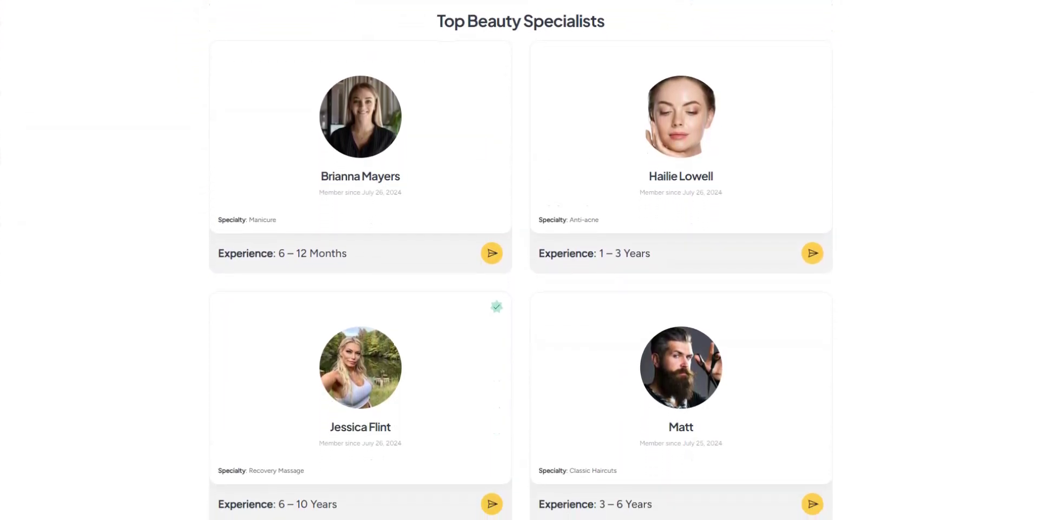
{"action": "scroll", "coordinate": [520, 289], "scroll_direction": "down", "scroll_amount": 6}
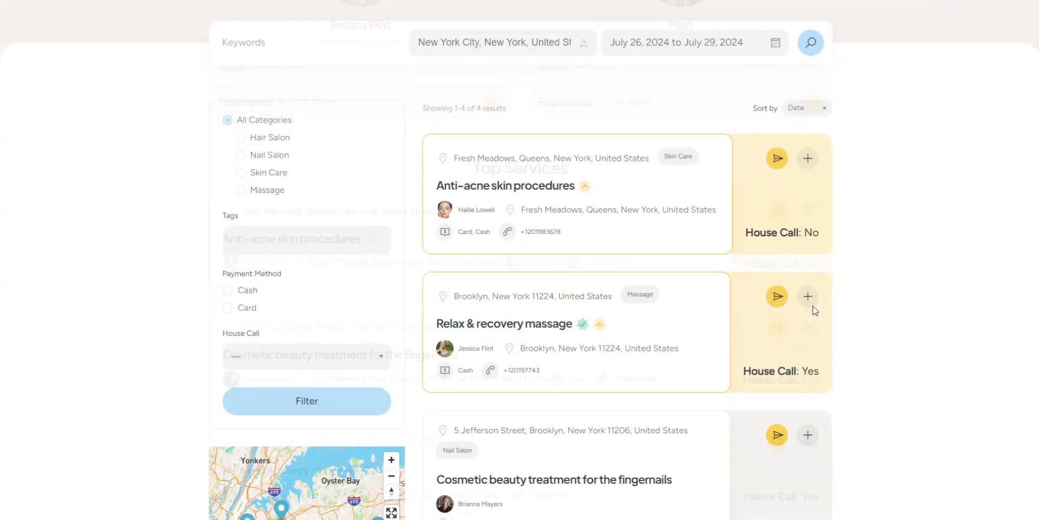
{"action": "scroll", "coordinate": [815, 310], "scroll_direction": "down", "scroll_amount": 2}
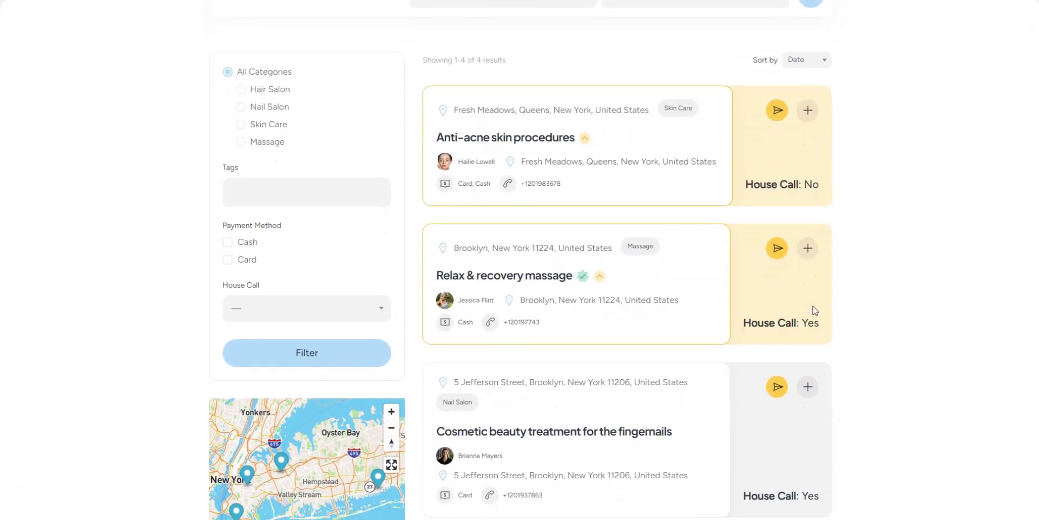
{"action": "scroll", "coordinate": [814, 310], "scroll_direction": "down", "scroll_amount": 2}
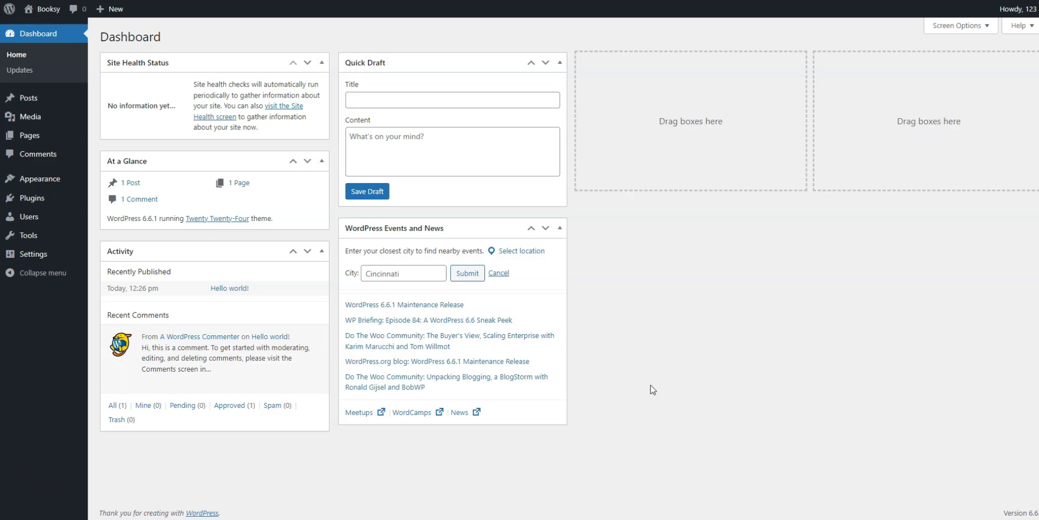
- Upload the theme file meetinghive.zip as a new theme, install it and activate it
{"action": "mouse_move", "coordinate": [18, 178]}
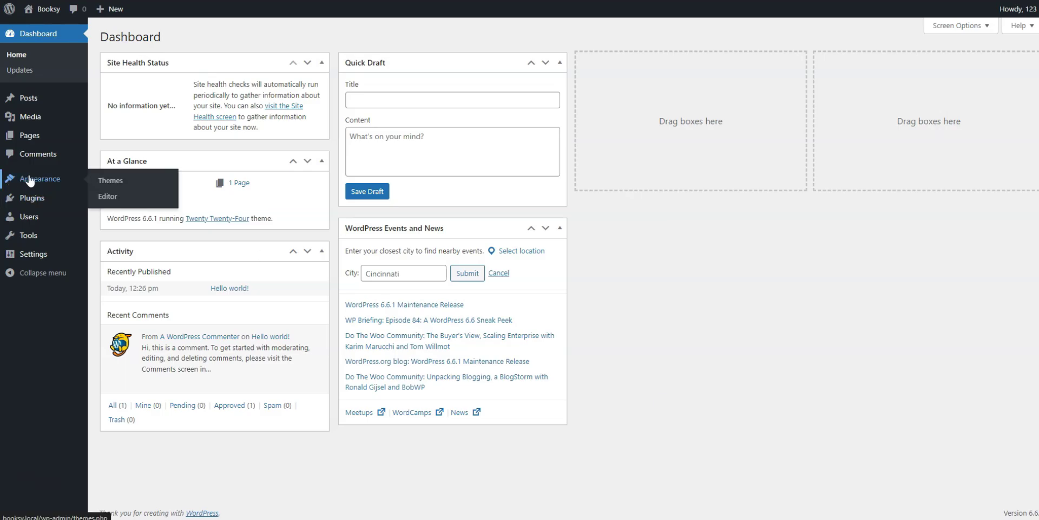
{"action": "left_click", "coordinate": [111, 181]}
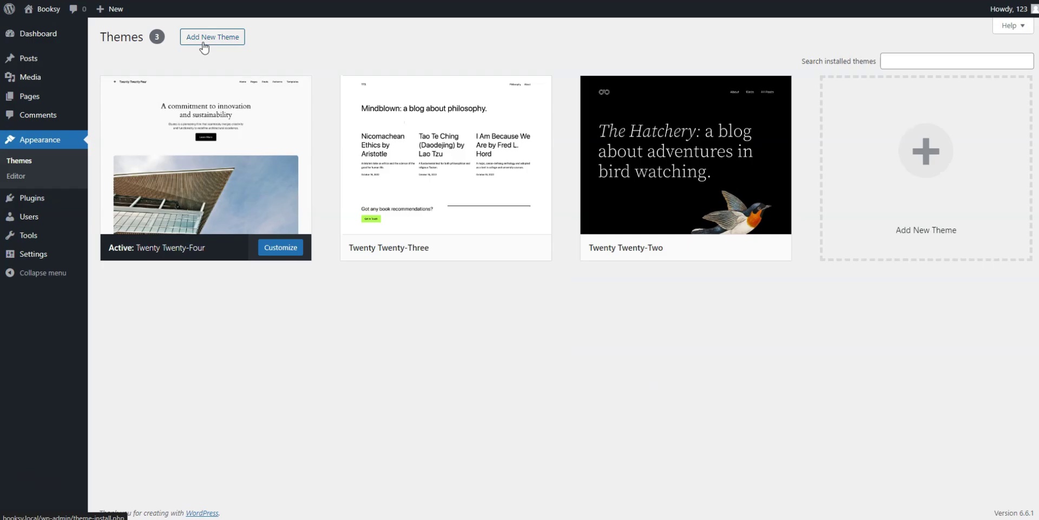
{"action": "left_click", "coordinate": [204, 43]}
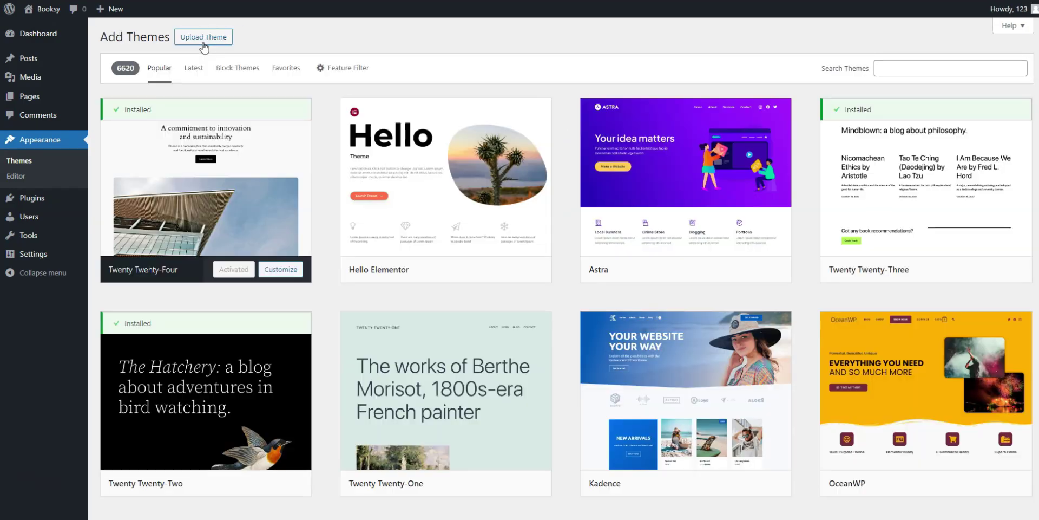
{"action": "left_click", "coordinate": [203, 42]}
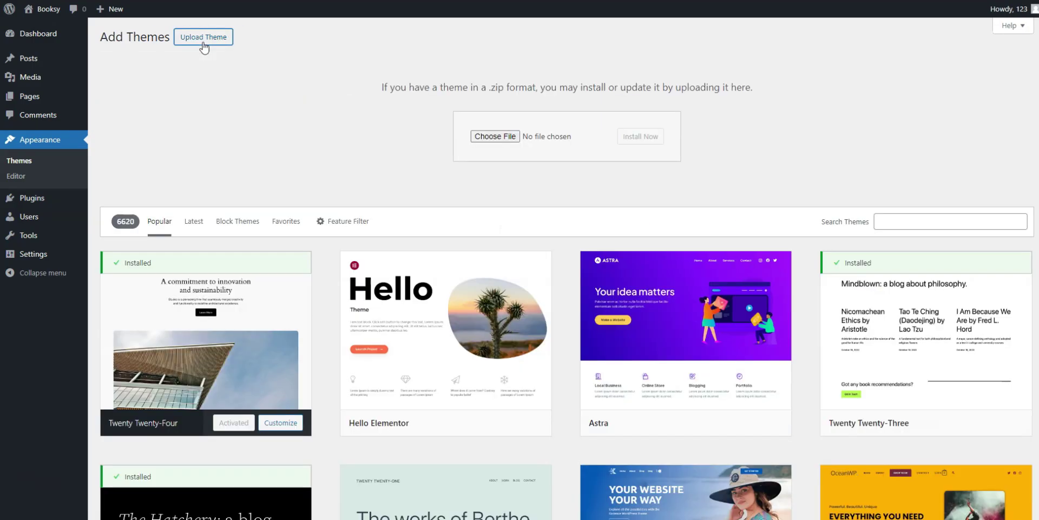
{"action": "left_click", "coordinate": [496, 137]}
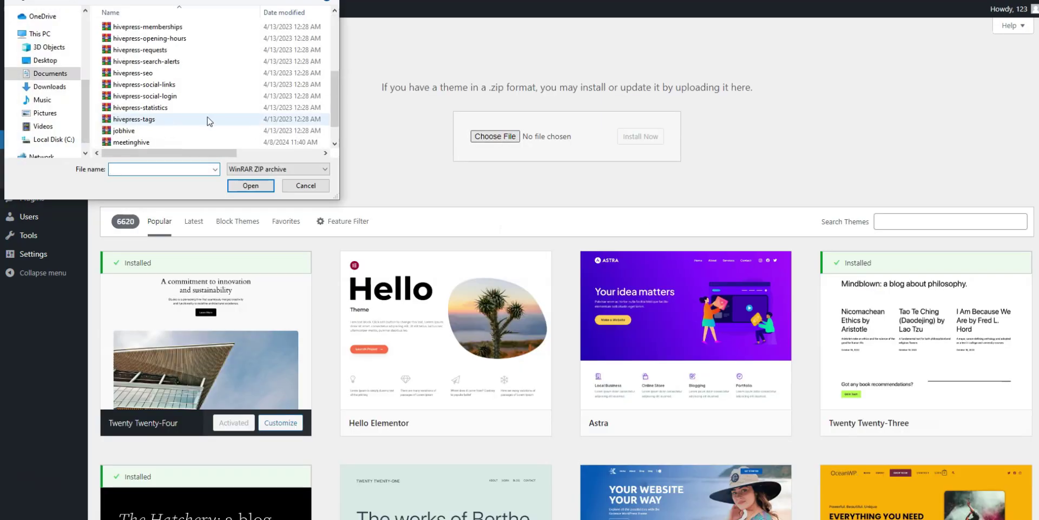
{"action": "double_click", "coordinate": [152, 121]}
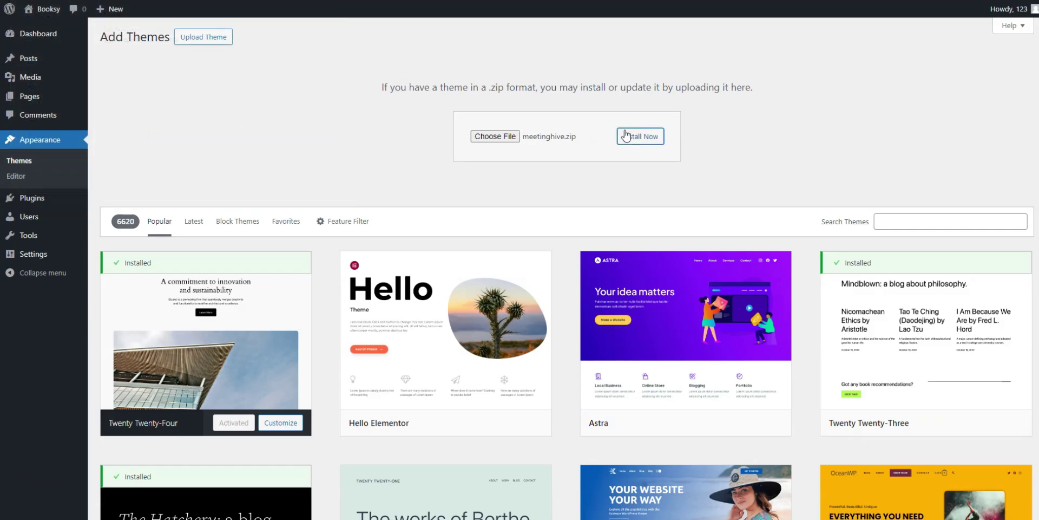
{"action": "left_click", "coordinate": [625, 135]}
{"action": "left_click", "coordinate": [161, 112]}
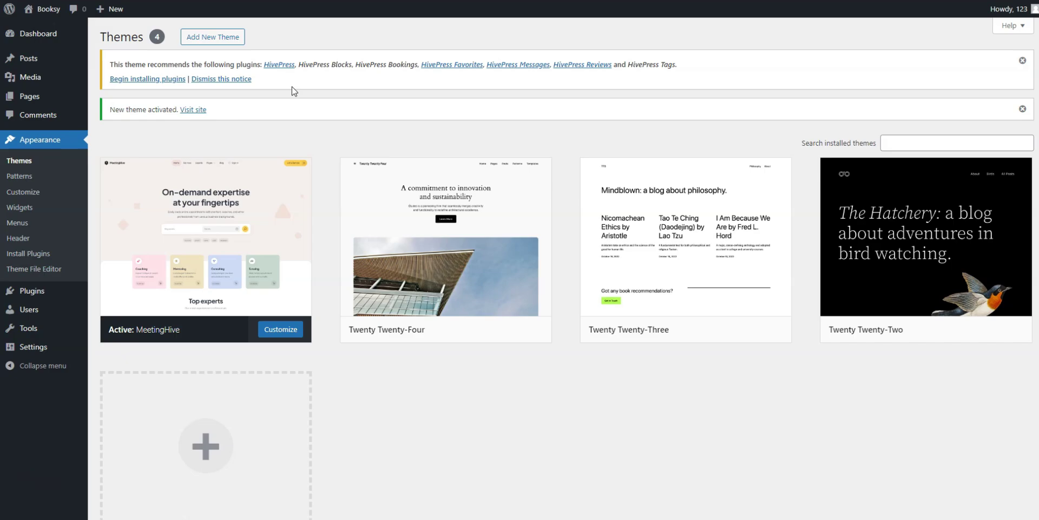
- Install all the plugins recommended by the MeetingHive theme in one bulk action
{"action": "left_click", "coordinate": [165, 80]}
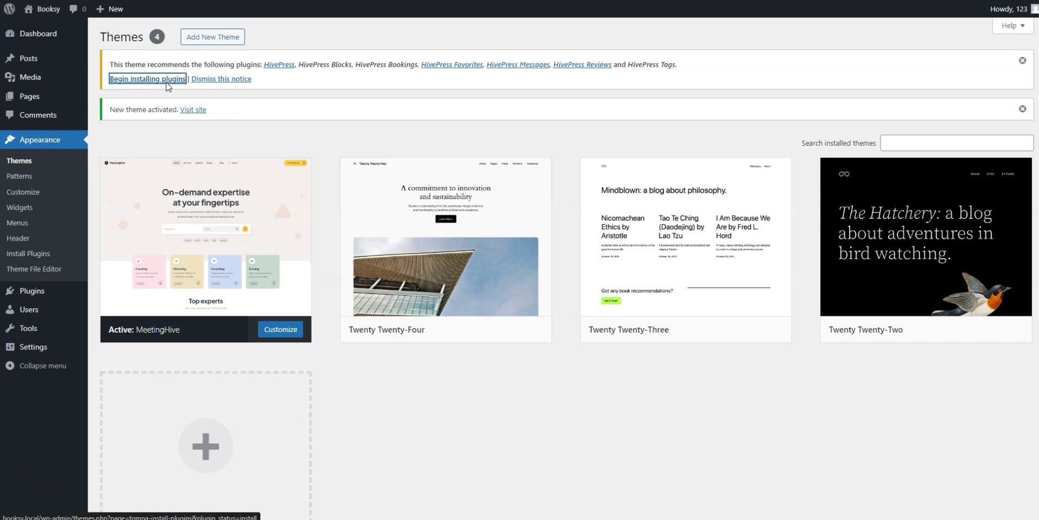
{"action": "left_click", "coordinate": [111, 97]}
{"action": "left_click", "coordinate": [130, 76]}
{"action": "left_click", "coordinate": [132, 103]}
{"action": "left_click", "coordinate": [178, 77]}
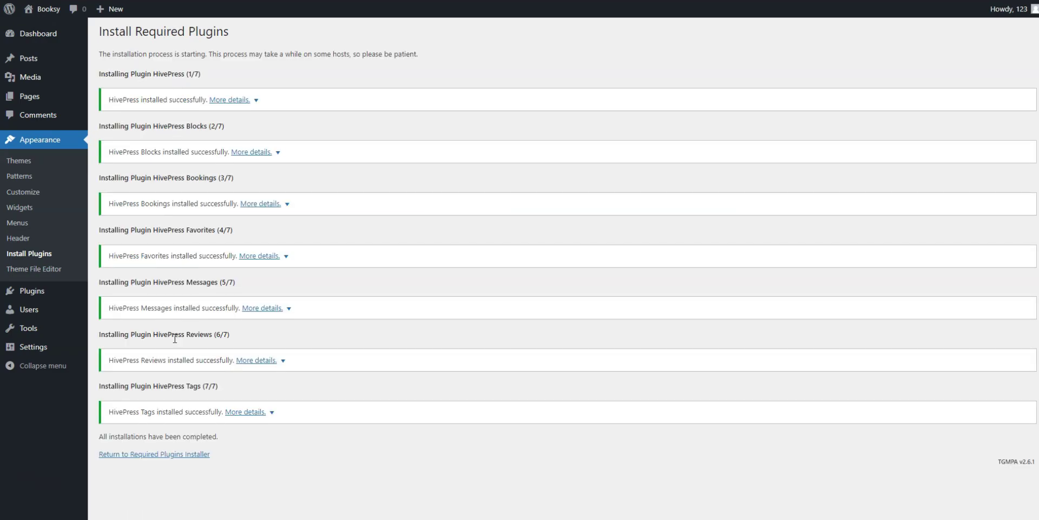
- Activate all the newly installed HivePress plugins in bulk and return to the dashboard
{"action": "left_click", "coordinate": [164, 456]}
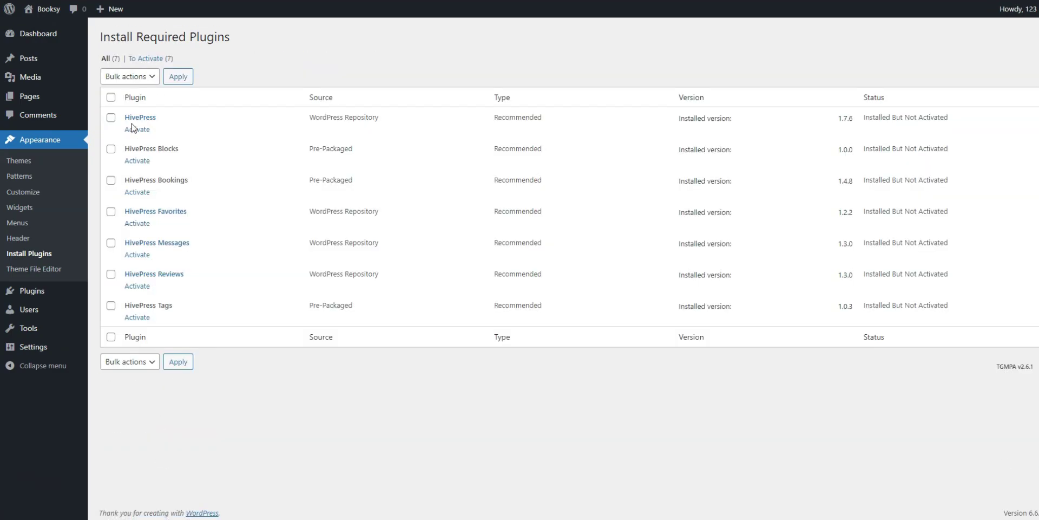
{"action": "left_click", "coordinate": [129, 77]}
{"action": "left_click", "coordinate": [130, 110]}
{"action": "left_click", "coordinate": [111, 97]}
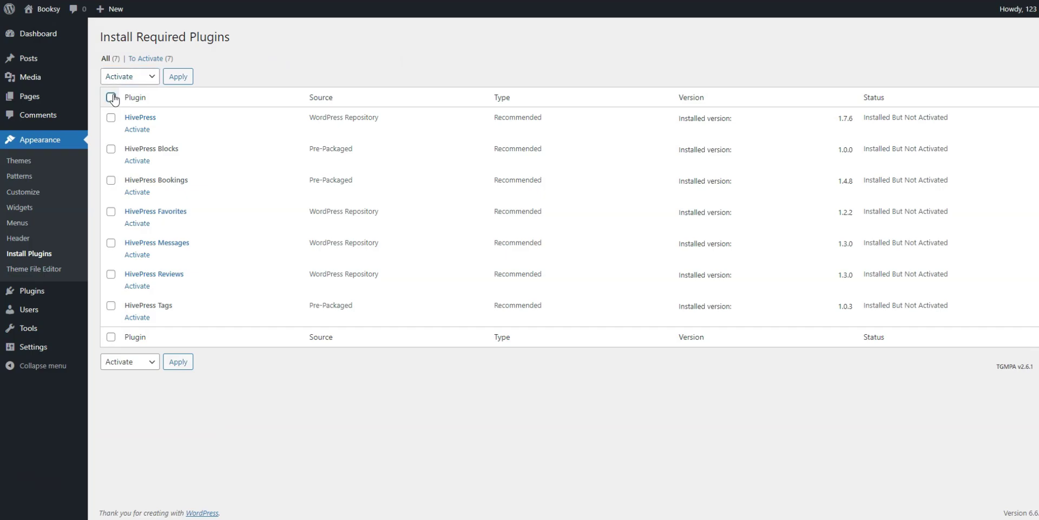
{"action": "left_click", "coordinate": [173, 82]}
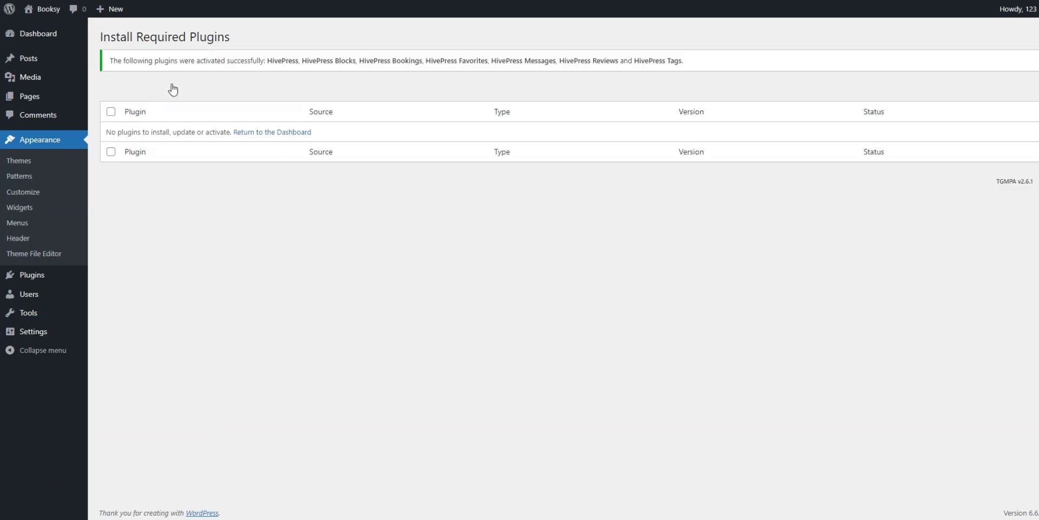
{"action": "left_click", "coordinate": [251, 132]}
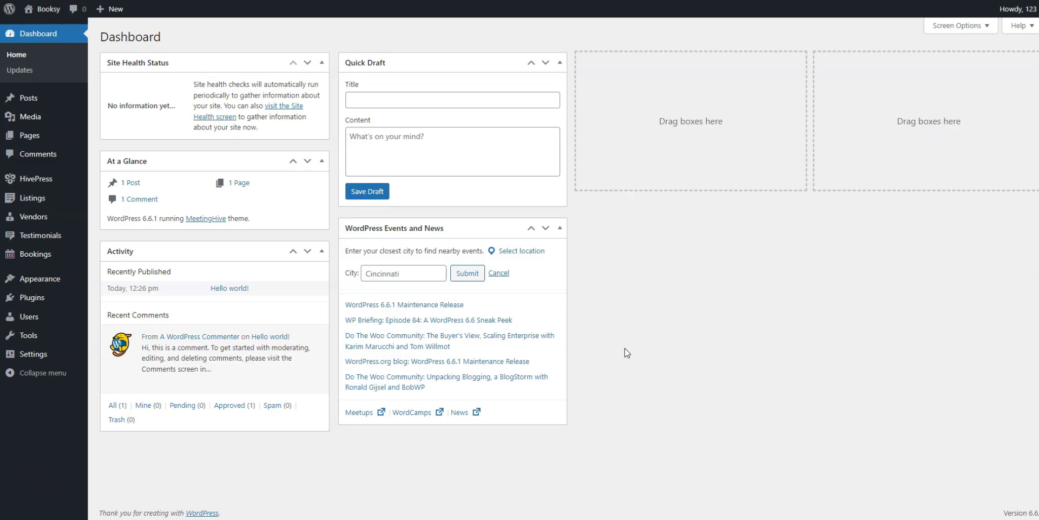
- Start a listing category named "Hair Salon" with the description "Aliquam tristique et suscipit rutrum eros sed augue."
{"action": "mouse_move", "coordinate": [53, 198]}
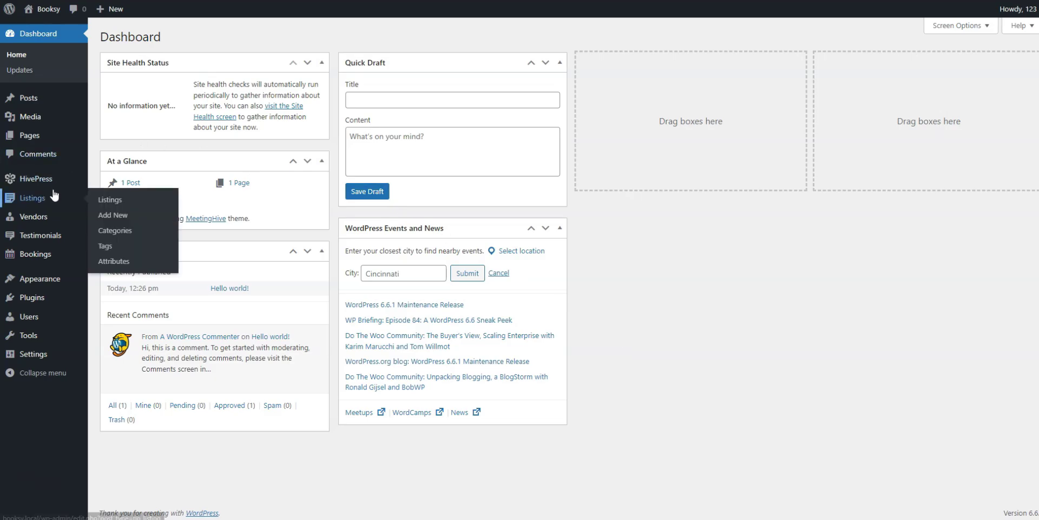
{"action": "left_click", "coordinate": [130, 233]}
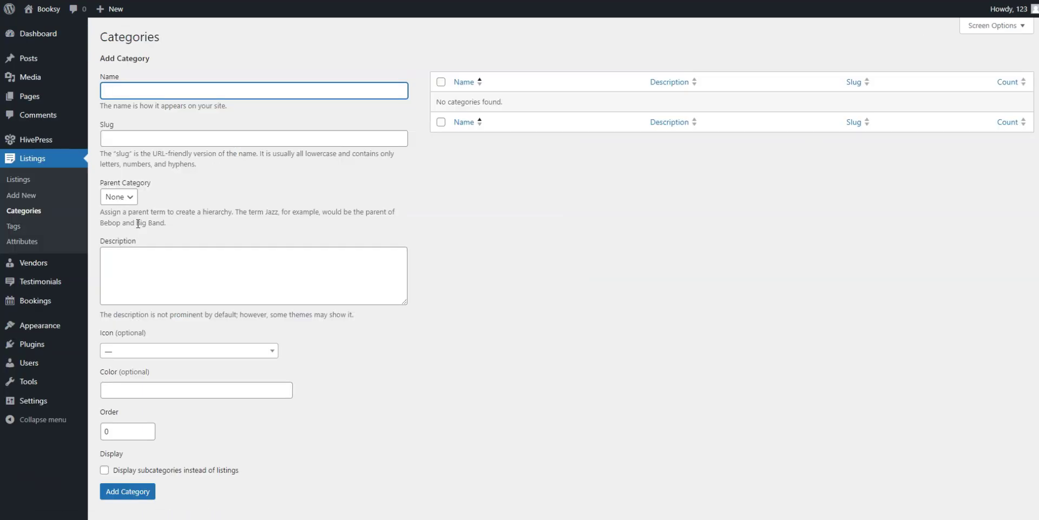
{"action": "type", "text": "Hair Salon"}
{"action": "left_click", "coordinate": [325, 262]}
{"action": "type", "text": "Aliquam tristique et suscipit rutrum eros sed augue."}
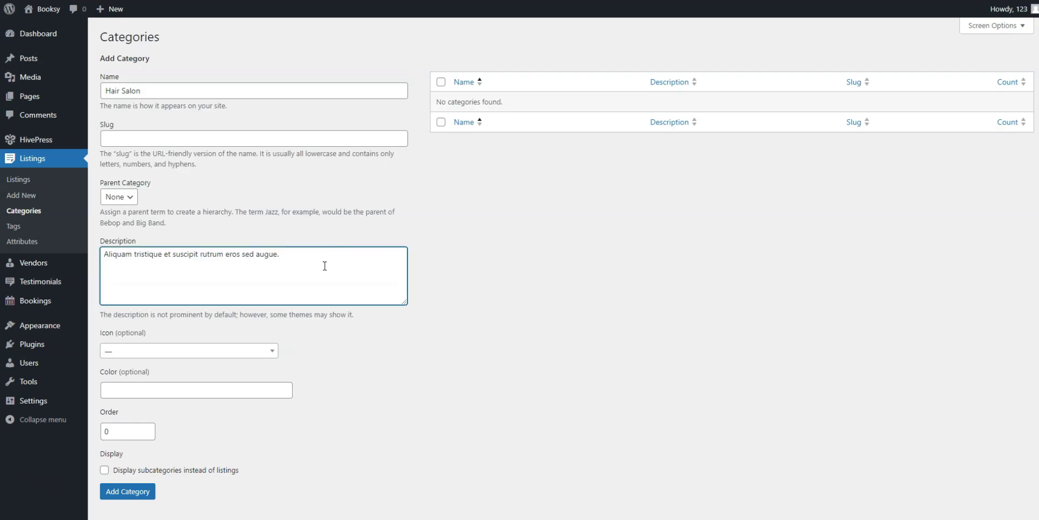
- Set the Hair Salon category's icon to hand-scissors, its color to #B3DDF9 and its order to 1
{"action": "left_click", "coordinate": [265, 350]}
{"action": "type", "text": "scis"}
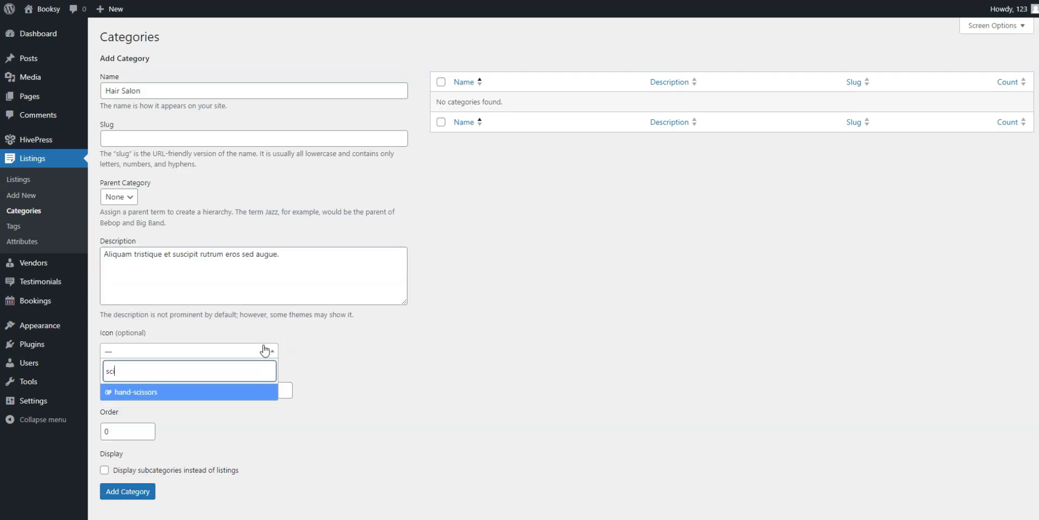
{"action": "left_click", "coordinate": [174, 396]}
{"action": "left_click", "coordinate": [170, 390]}
{"action": "type", "text": "#B3DDF9"}
{"action": "double_click", "coordinate": [146, 433]}
{"action": "type", "text": "1"}
- Keep the parent category as None, add the Hair Salon category and dismiss the notice
{"action": "left_click", "coordinate": [135, 201]}
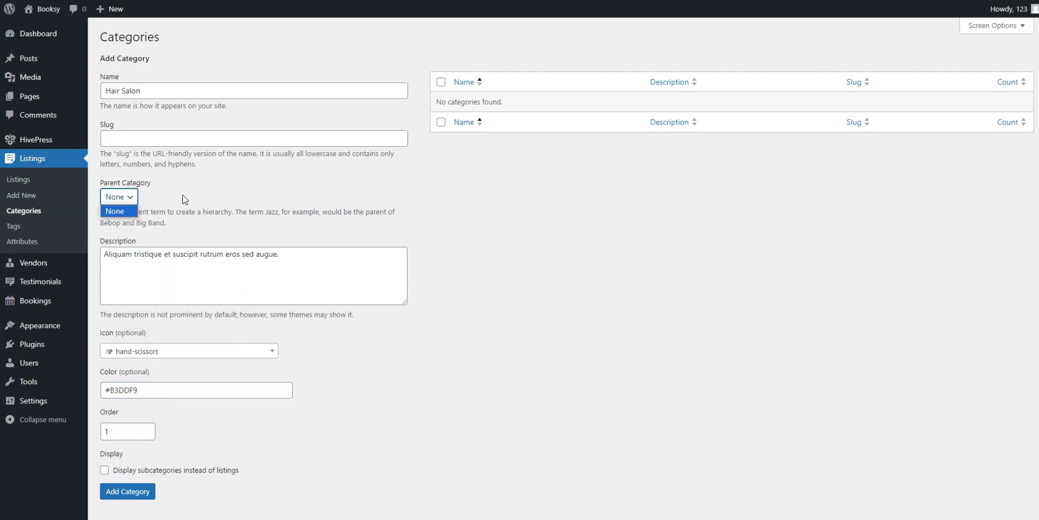
{"action": "left_click", "coordinate": [183, 199]}
{"action": "left_click", "coordinate": [126, 494]}
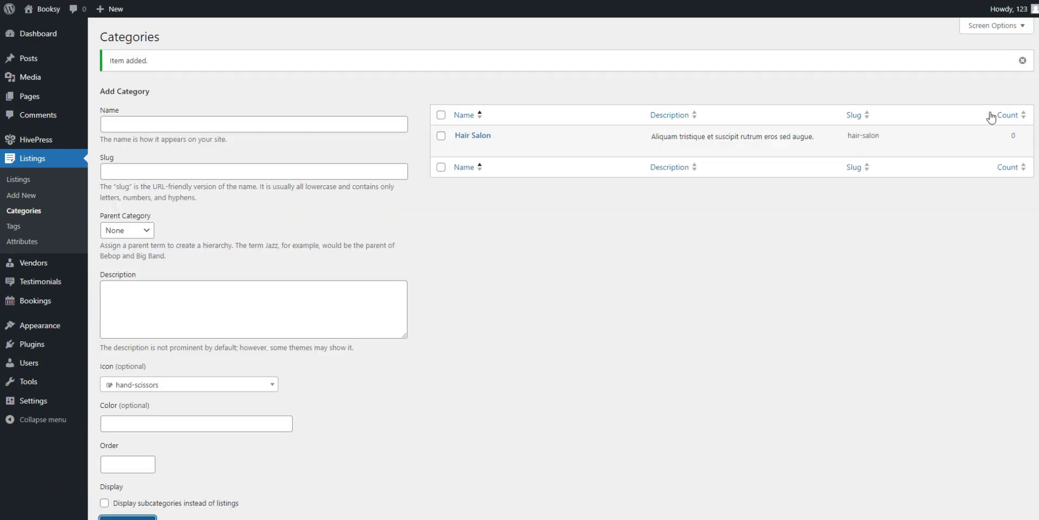
{"action": "left_click", "coordinate": [1022, 60]}
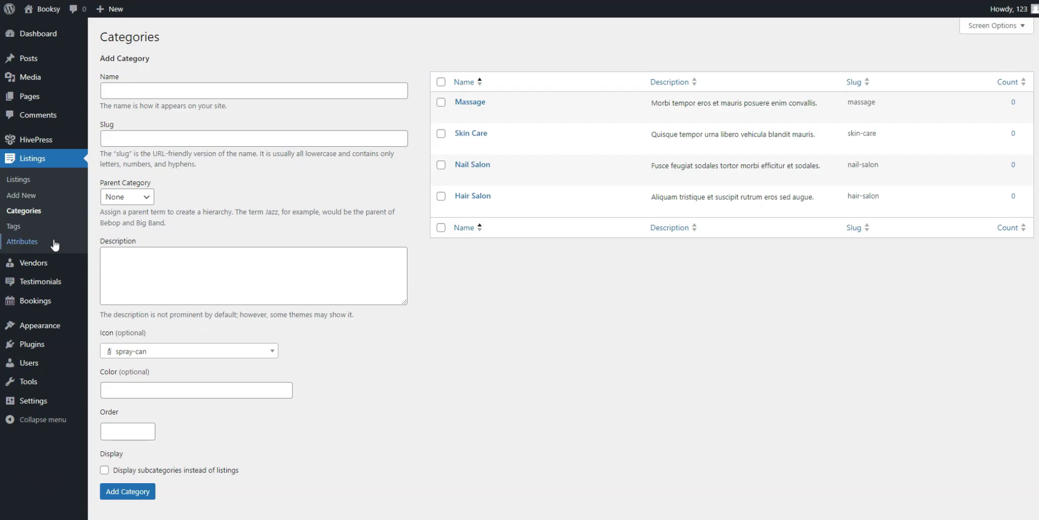
- Create a listing attribute titled "Payment Method" with front-end editing allowed and the field name payment_method
{"action": "left_click", "coordinate": [32, 241]}
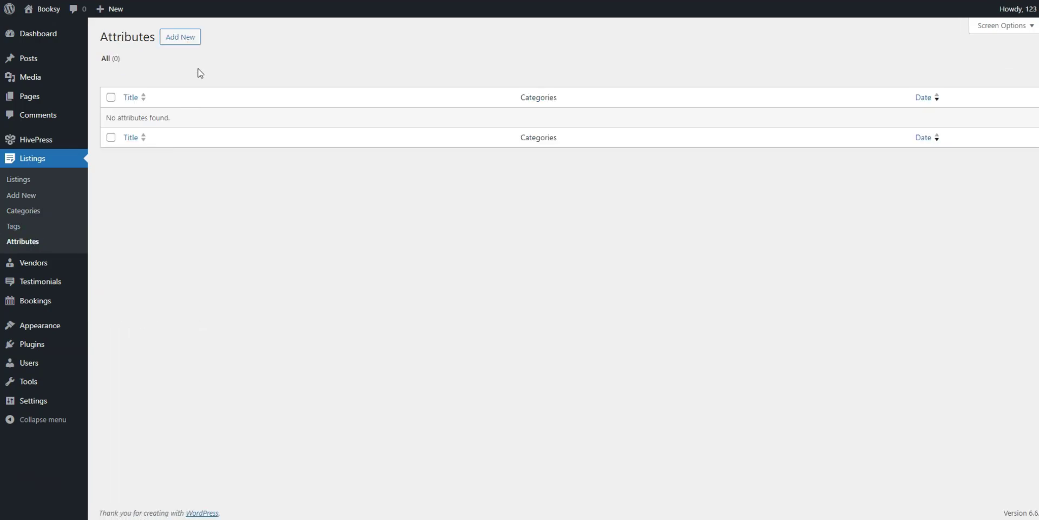
{"action": "left_click", "coordinate": [189, 40]}
{"action": "type", "text": "Payment Method"}
{"action": "left_click", "coordinate": [196, 47]}
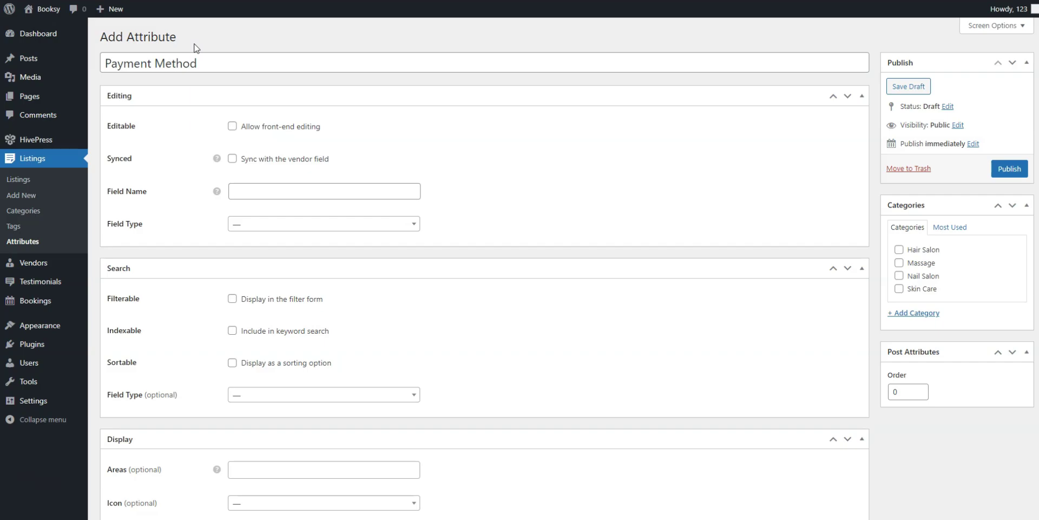
{"action": "left_click", "coordinate": [232, 126]}
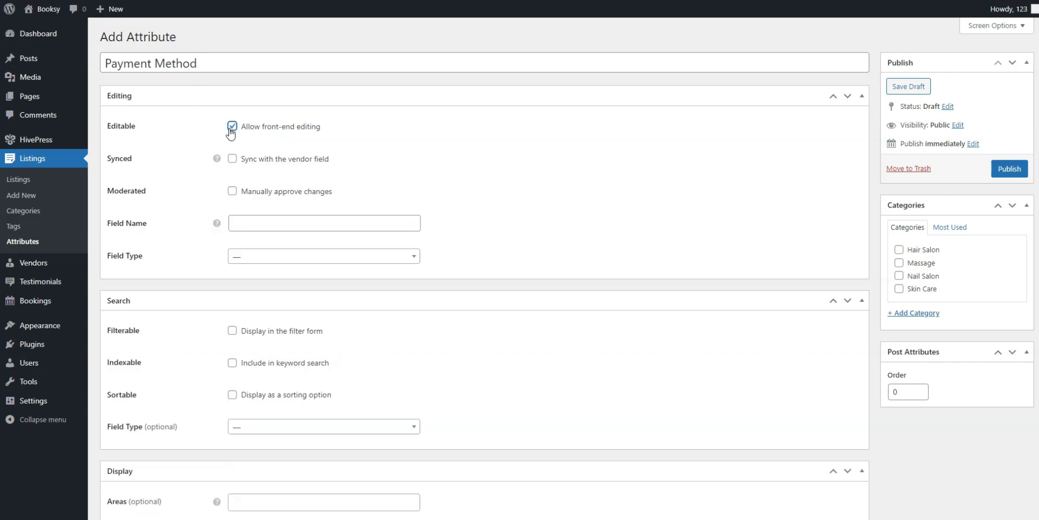
{"action": "left_click", "coordinate": [233, 221]}
{"action": "type", "text": "payment_method"}
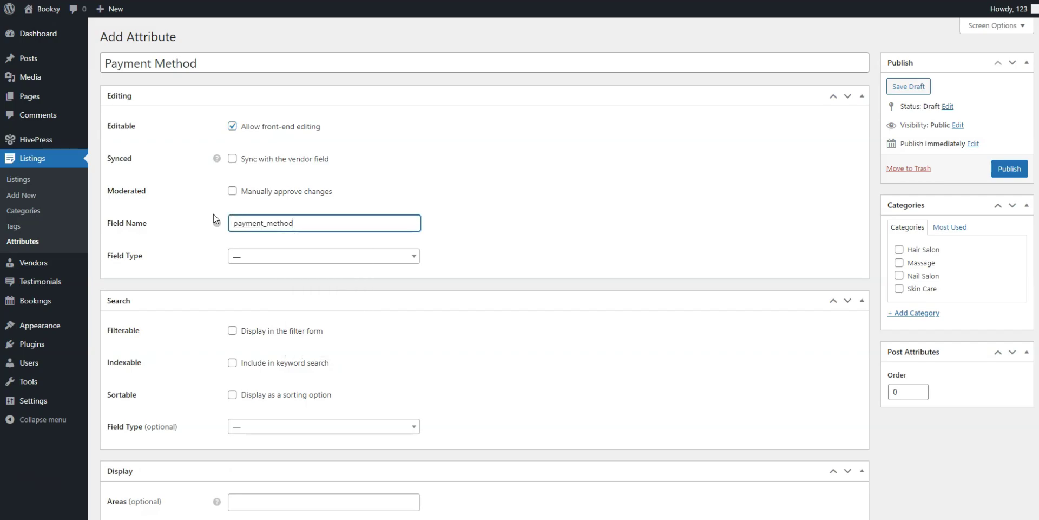
- Set the Payment Method attribute's editing field type to Checkboxes and make the field required
{"action": "left_click", "coordinate": [240, 258]}
{"action": "scroll", "coordinate": [266, 306], "scroll_direction": "down", "scroll_amount": 3}
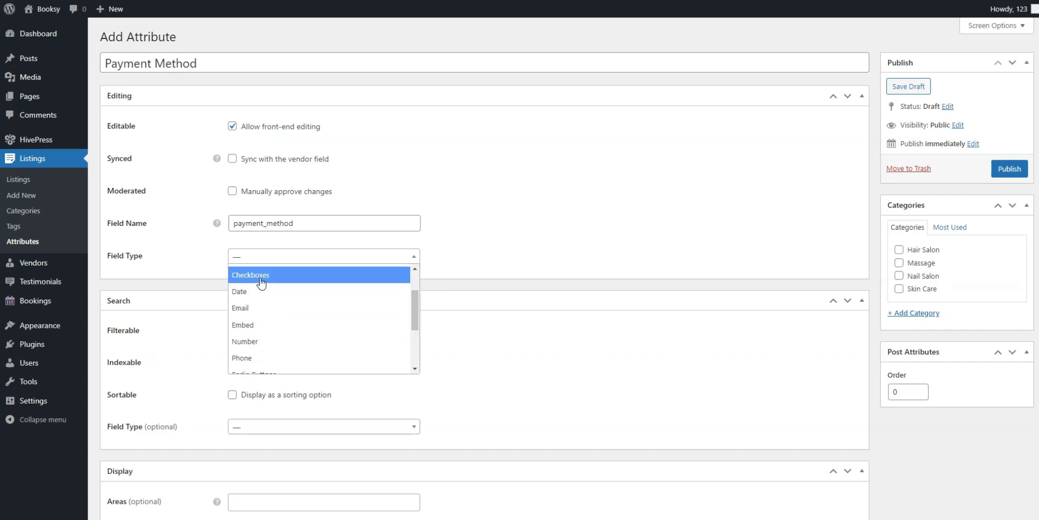
{"action": "left_click", "coordinate": [261, 283]}
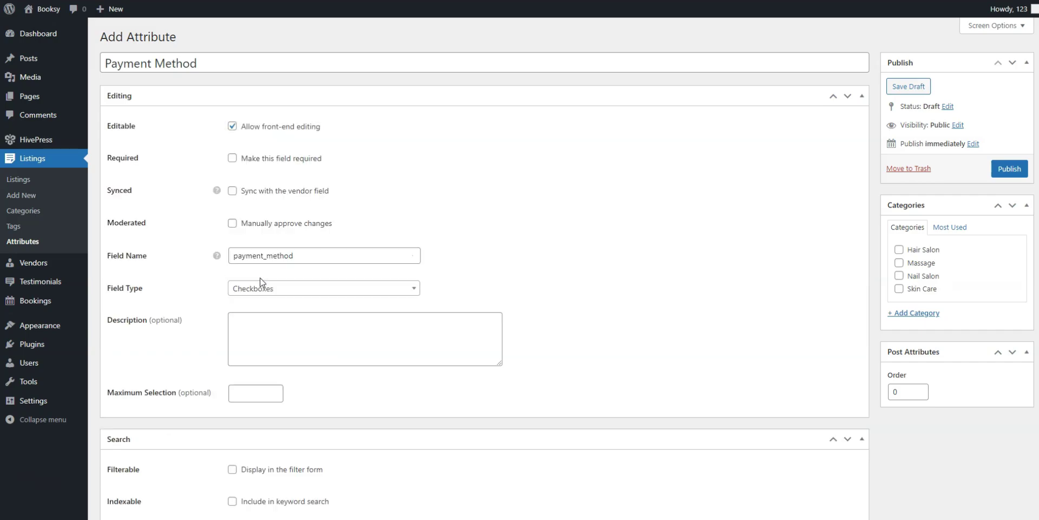
{"action": "left_click", "coordinate": [232, 160]}
- Display the Payment Method attribute in the filter form and set its search field type to Checkboxes
{"action": "scroll", "coordinate": [636, 283], "scroll_direction": "down", "scroll_amount": 4}
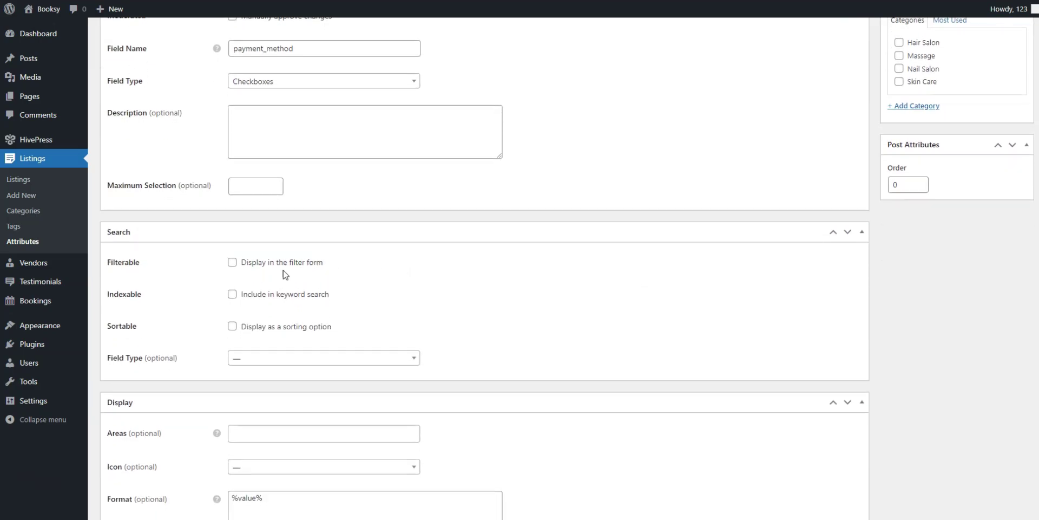
{"action": "left_click", "coordinate": [233, 264]}
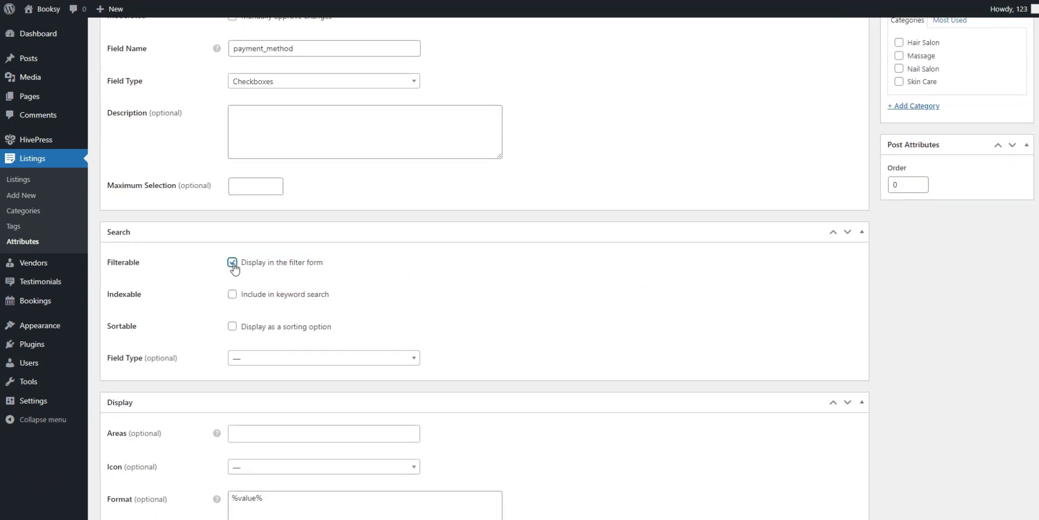
{"action": "left_click", "coordinate": [251, 362]}
{"action": "left_click", "coordinate": [257, 405]}
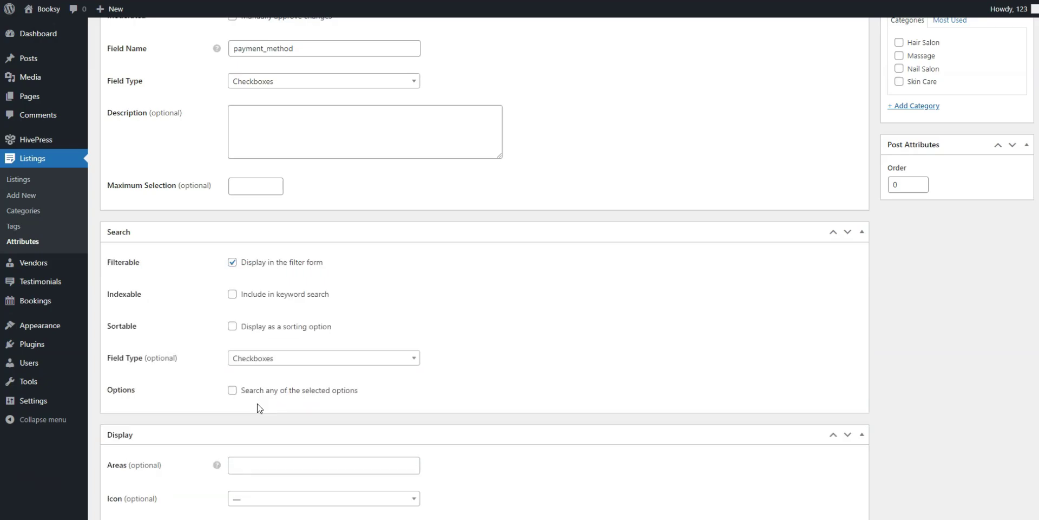
- Set the Payment Method attribute's display areas to Block (secondary) and Page (secondary)
{"action": "scroll", "coordinate": [466, 403], "scroll_direction": "down", "scroll_amount": 3}
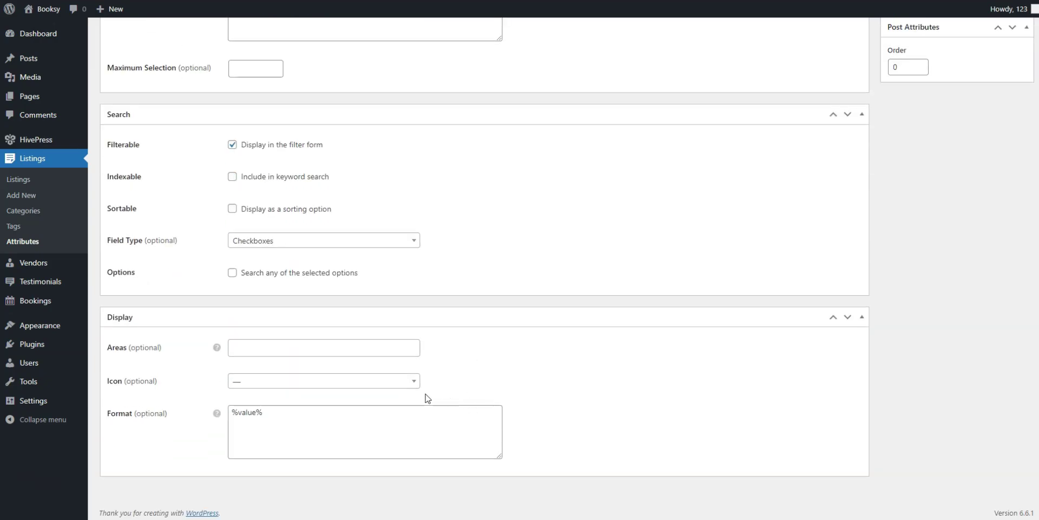
{"action": "mouse_move", "coordinate": [216, 351]}
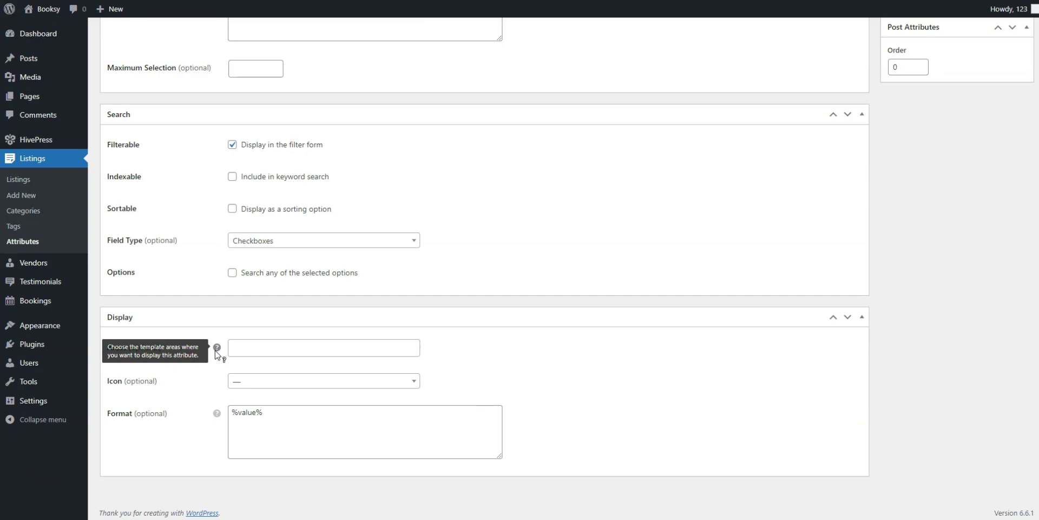
{"action": "mouse_move", "coordinate": [218, 414]}
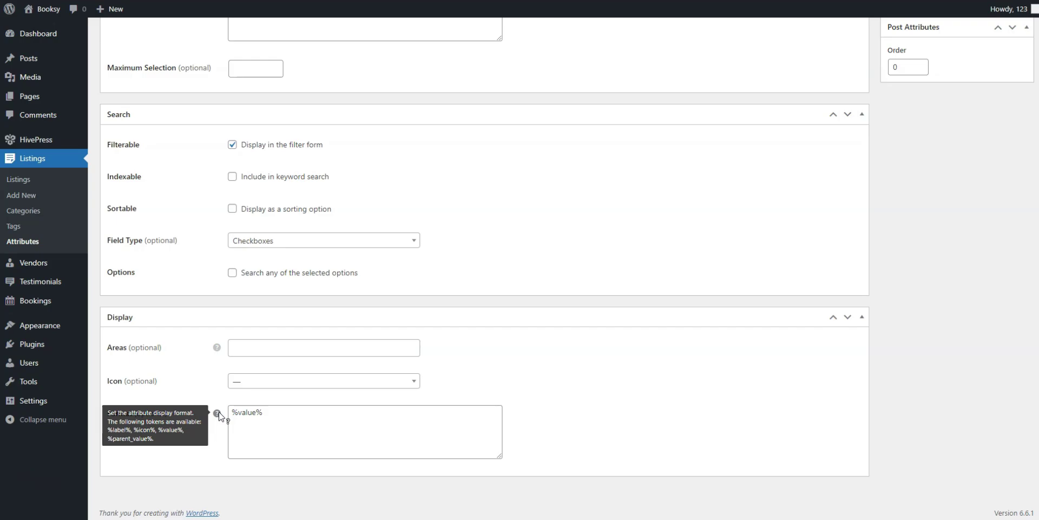
{"action": "left_click", "coordinate": [255, 347]}
{"action": "left_click", "coordinate": [267, 381]}
{"action": "left_click", "coordinate": [315, 350]}
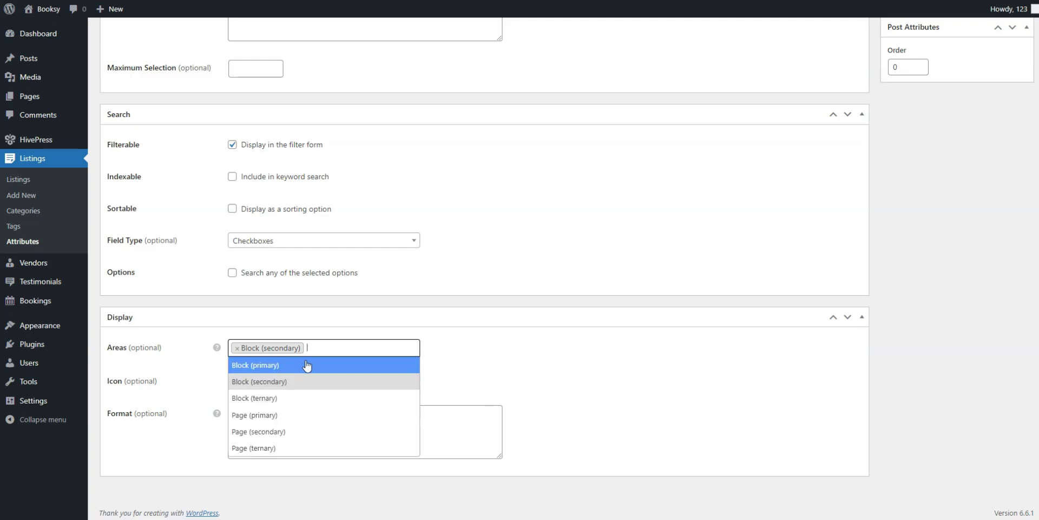
{"action": "left_click", "coordinate": [274, 432]}
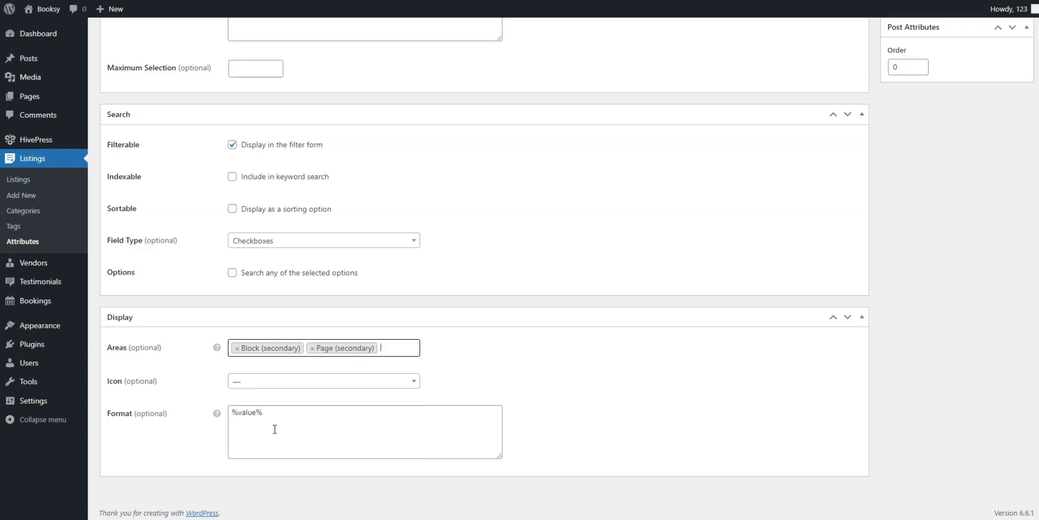
- Set the attribute's display format to %icon% %value%
{"action": "left_click", "coordinate": [233, 413]}
{"action": "type", "text": "%icon%"}
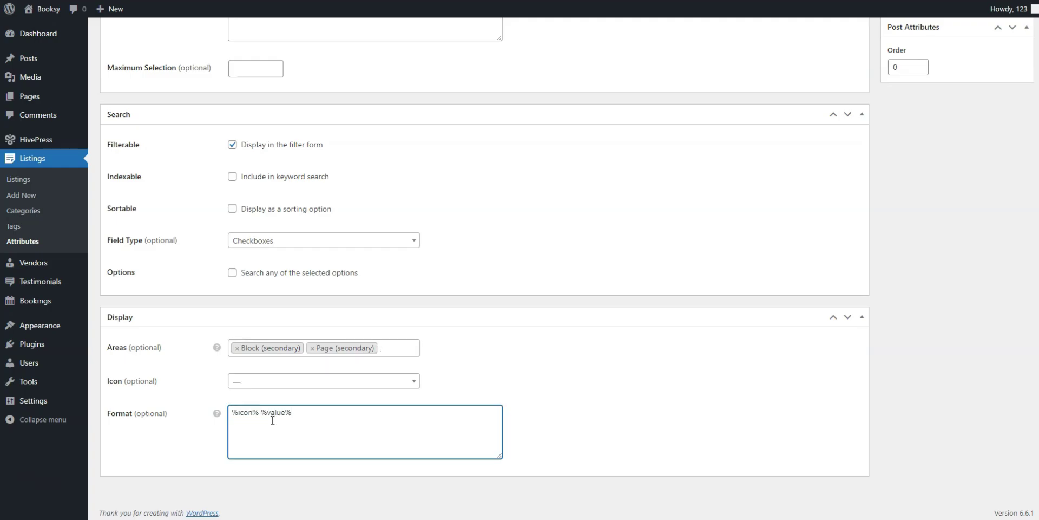
{"action": "mouse_move", "coordinate": [220, 418]}
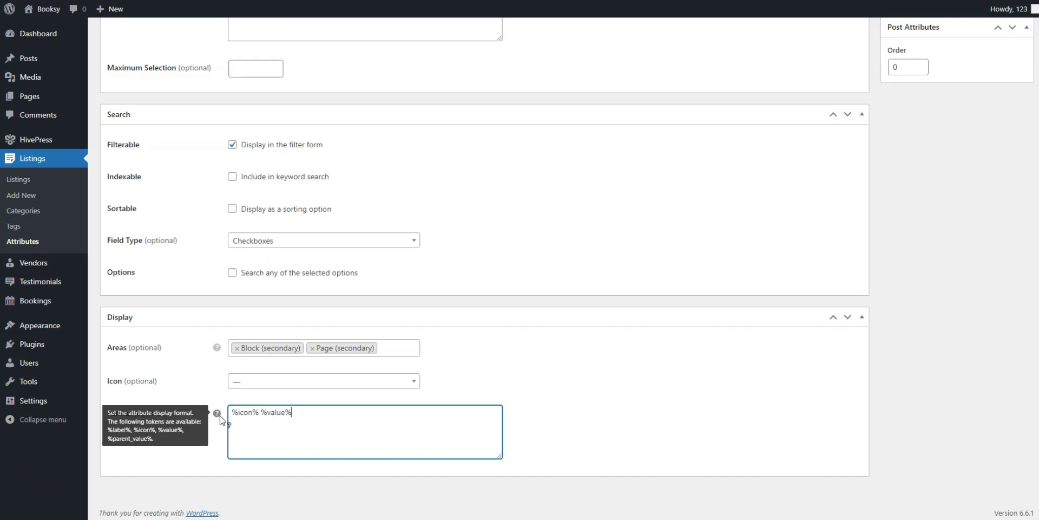
- Choose a dollar icon for the Payment Method attribute and publish the attribute
{"action": "left_click", "coordinate": [246, 381]}
{"action": "type", "text": "doll"}
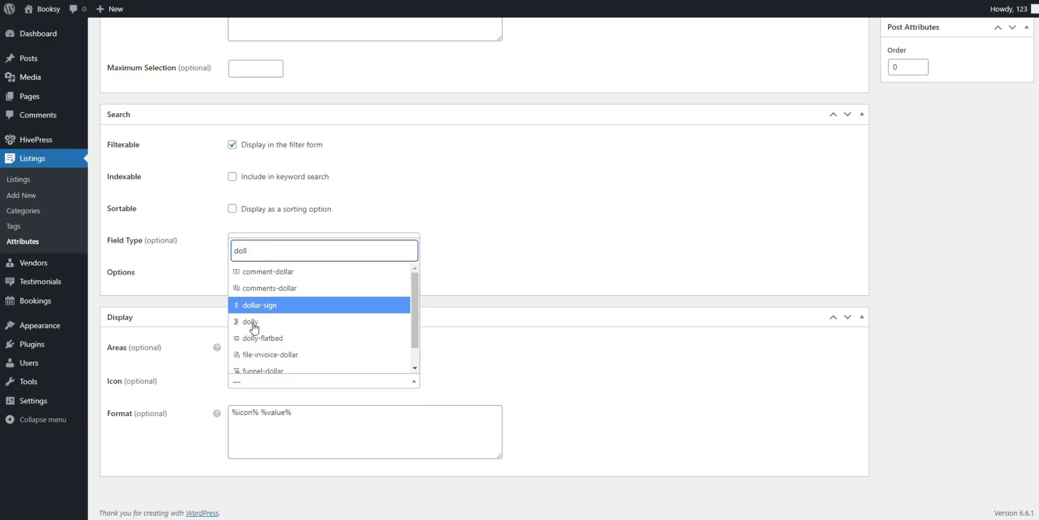
{"action": "left_click", "coordinate": [261, 270]}
{"action": "scroll", "coordinate": [545, 388], "scroll_direction": "up", "scroll_amount": 6}
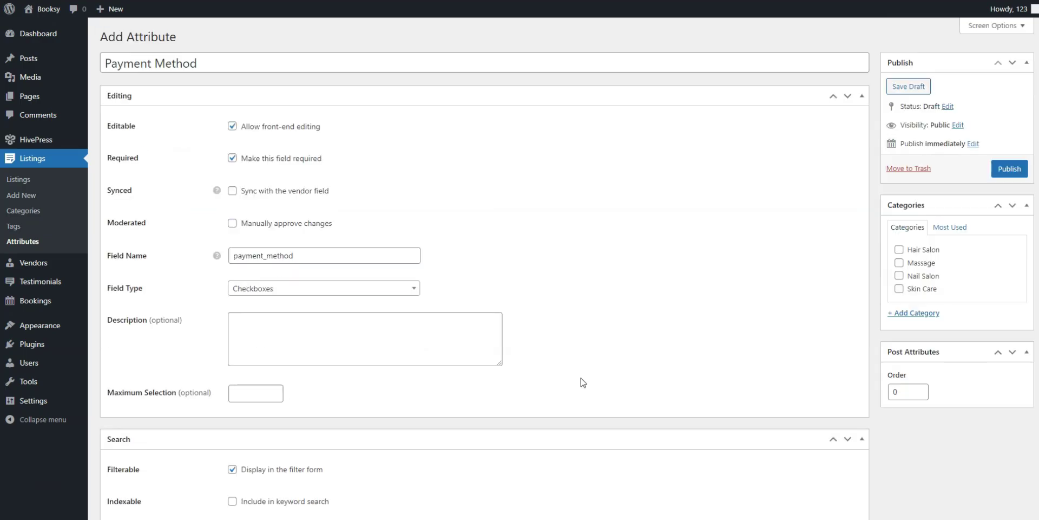
{"action": "left_click", "coordinate": [1003, 170]}
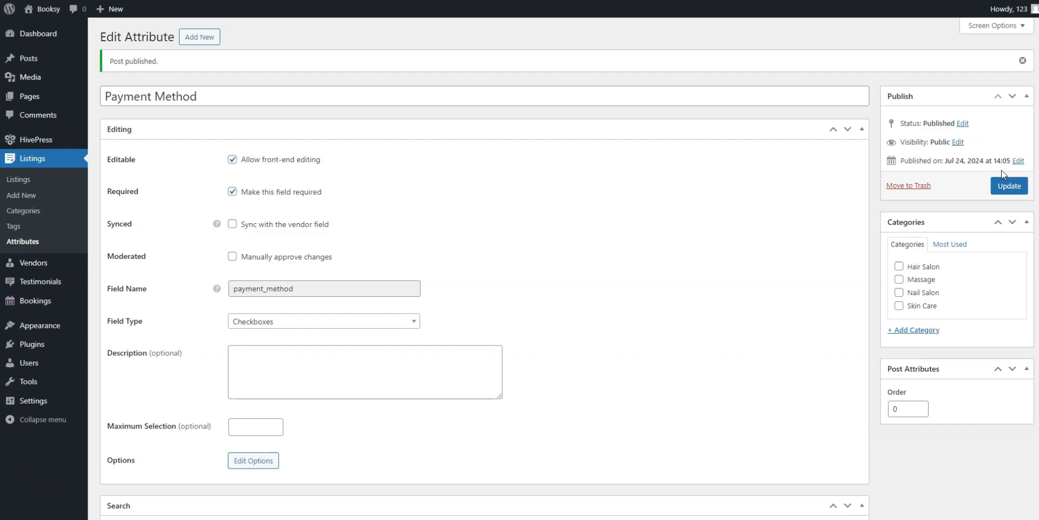
- Open the Payment Method attribute's options and add an option named Cash with order 0
{"action": "left_click", "coordinate": [248, 464]}
{"action": "type", "text": "Cash"}
{"action": "key", "text": "Tab"}
{"action": "key", "text": "Tab"}
{"action": "key", "text": "Tab"}
{"action": "key", "text": "Tab"}
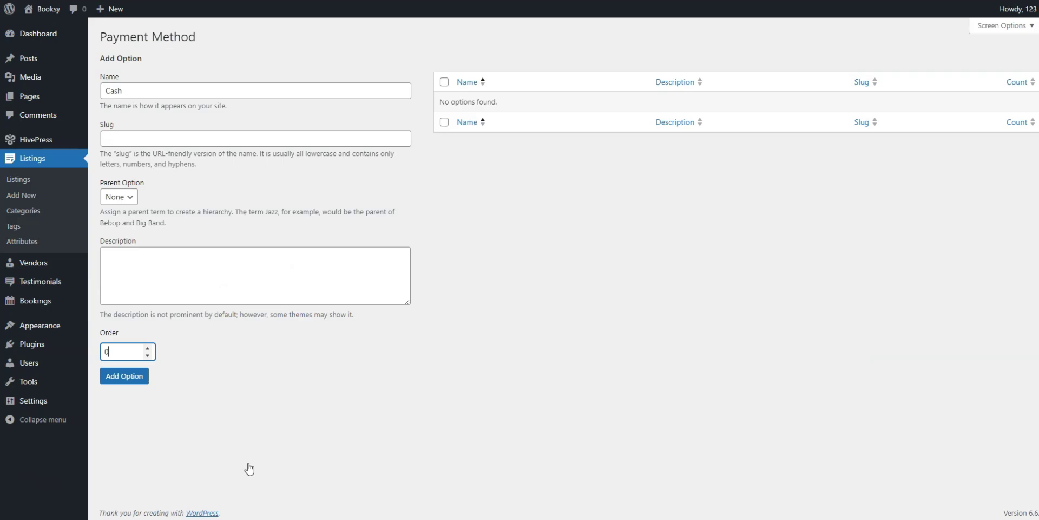
{"action": "left_click", "coordinate": [134, 377]}
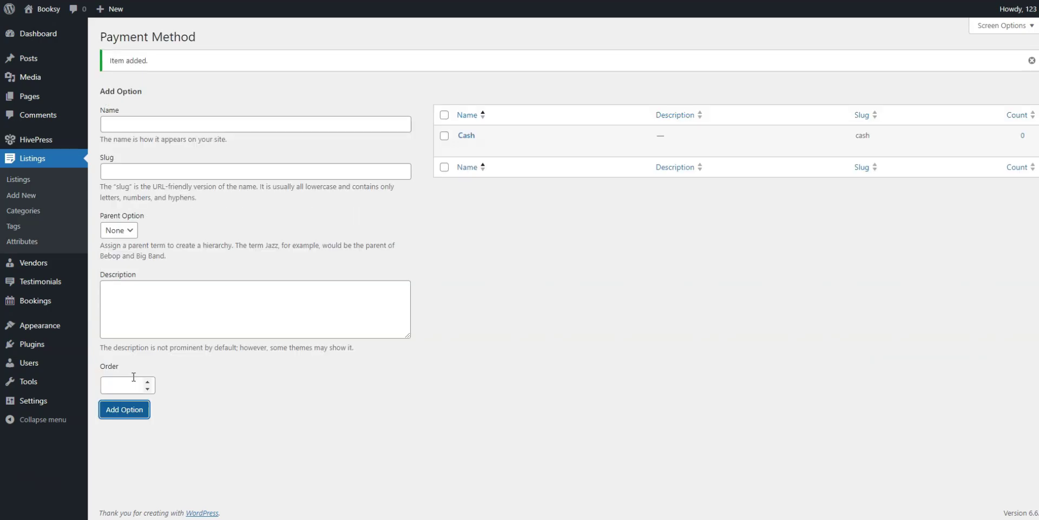
- Add a second payment option named Card with order 2 and return to the listing attributes
{"action": "left_click", "coordinate": [140, 130]}
{"action": "type", "text": "Card"}
{"action": "left_click", "coordinate": [120, 384]}
{"action": "type", "text": "2"}
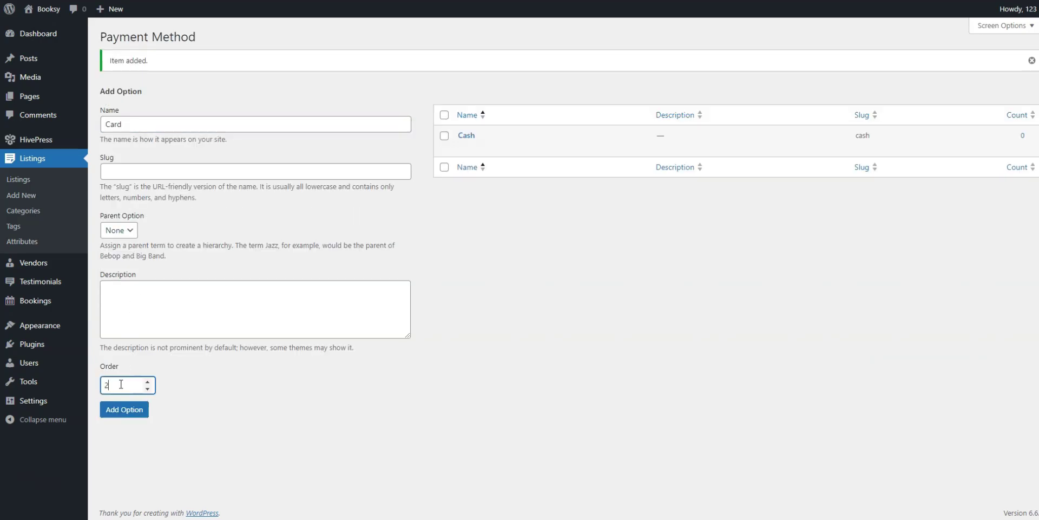
{"action": "left_click", "coordinate": [124, 410]}
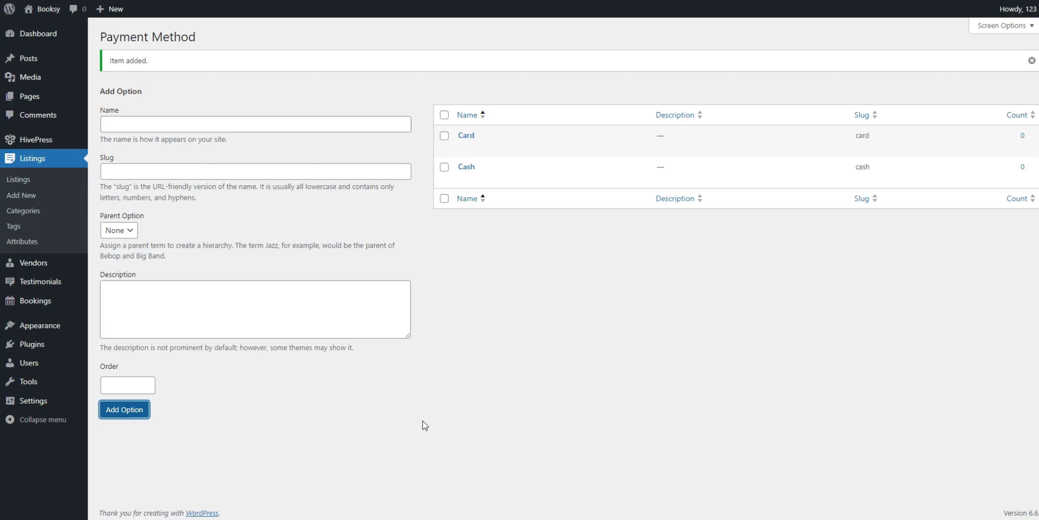
{"action": "left_click", "coordinate": [23, 247]}
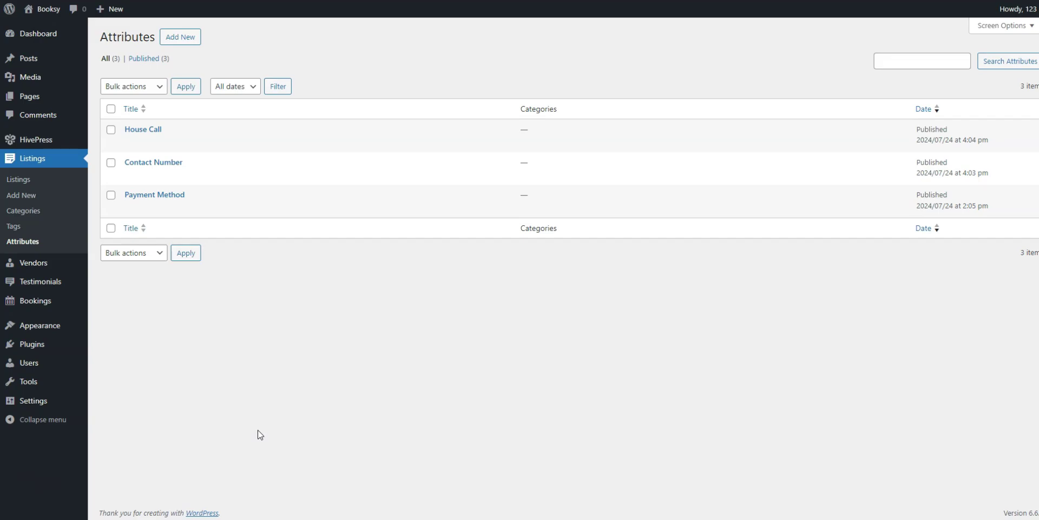
- Open the vendor attributes and start a new vendor attribute
{"action": "mouse_move", "coordinate": [47, 266]}
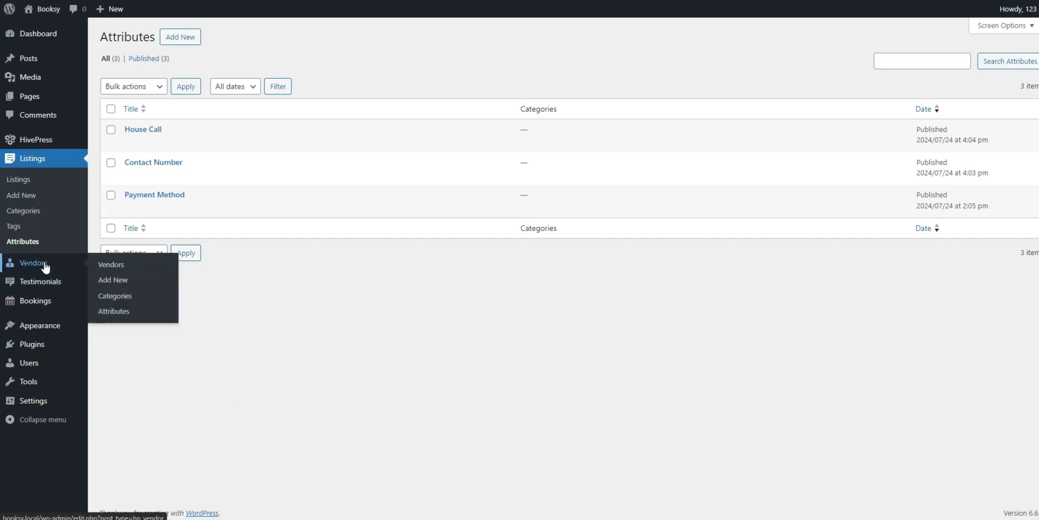
{"action": "left_click", "coordinate": [115, 312]}
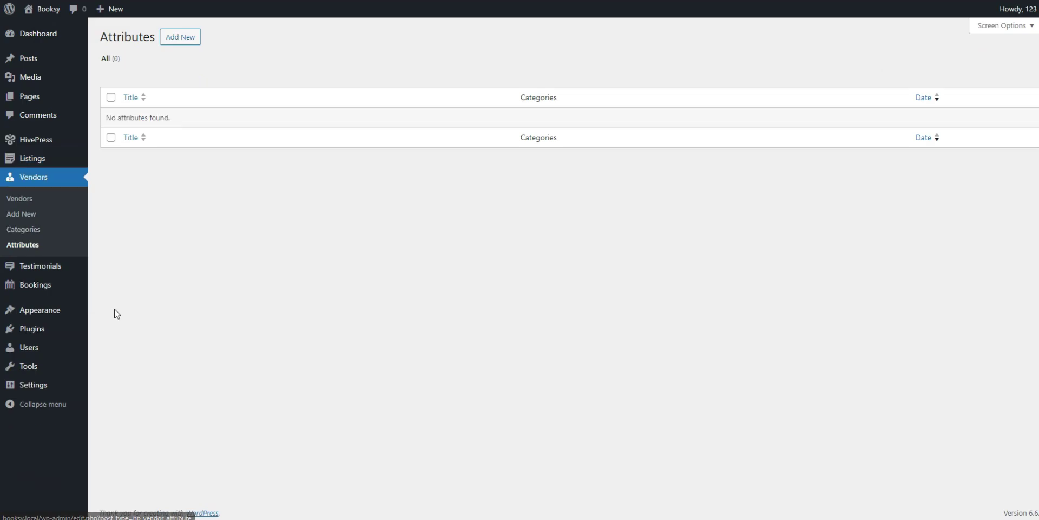
{"action": "left_click", "coordinate": [187, 44]}
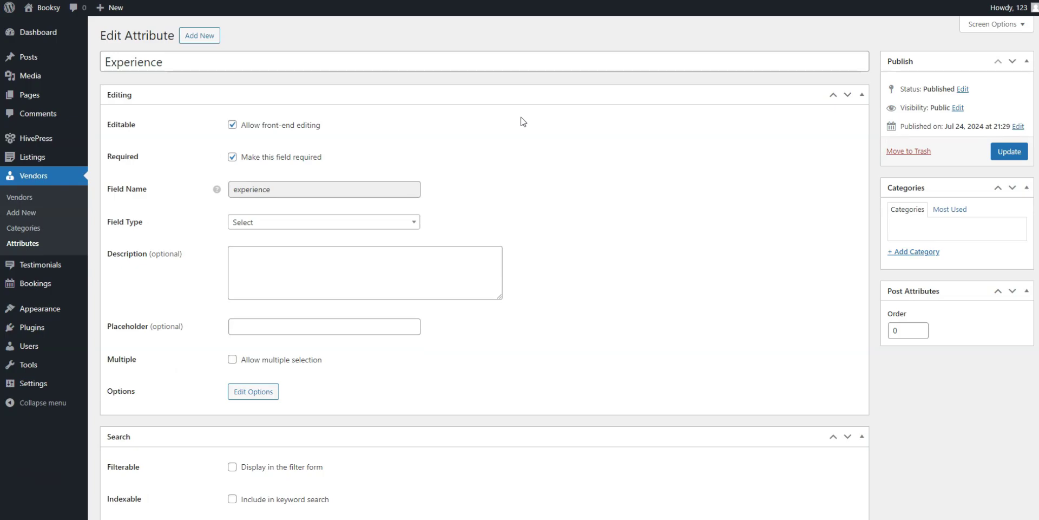
- Review the Experience vendor attribute's editing, search and display settings and open its options
{"action": "scroll", "coordinate": [523, 122], "scroll_direction": "down", "scroll_amount": 2}
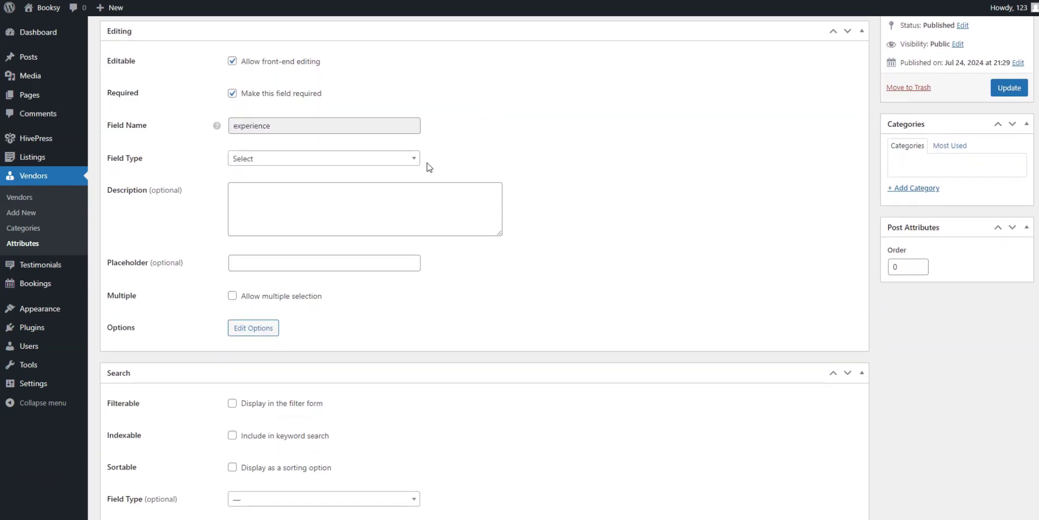
{"action": "scroll", "coordinate": [433, 179], "scroll_direction": "down", "scroll_amount": 3}
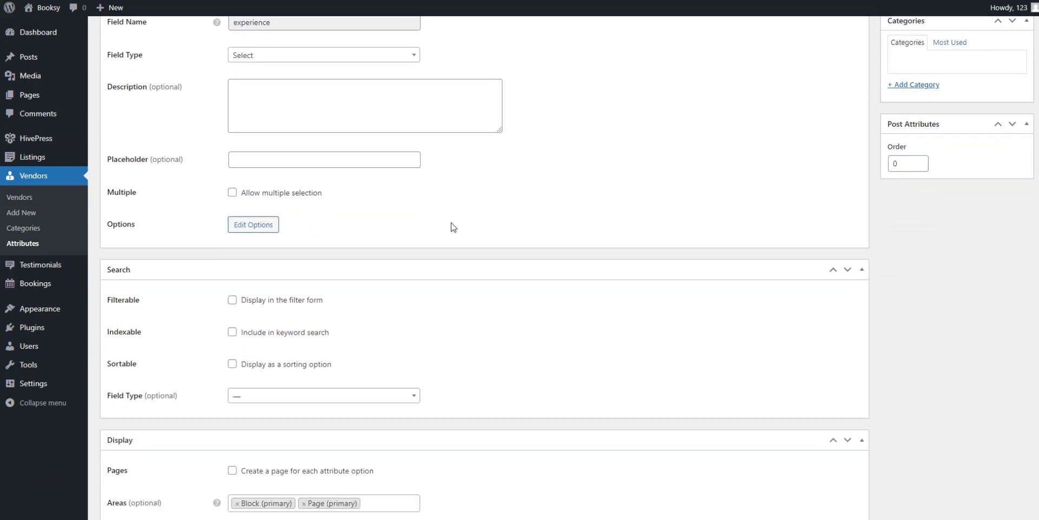
{"action": "scroll", "coordinate": [462, 267], "scroll_direction": "down", "scroll_amount": 1}
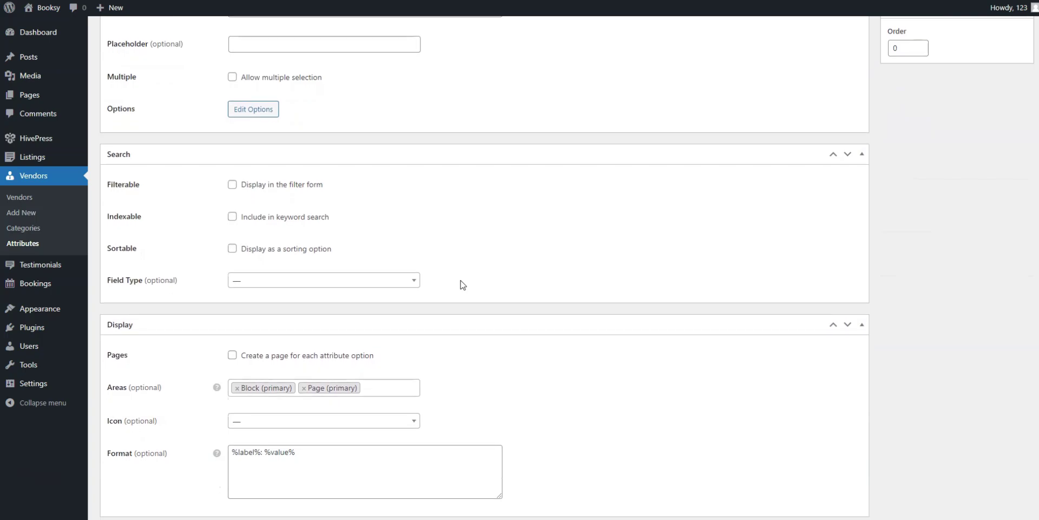
{"action": "scroll", "coordinate": [463, 284], "scroll_direction": "up", "scroll_amount": 5}
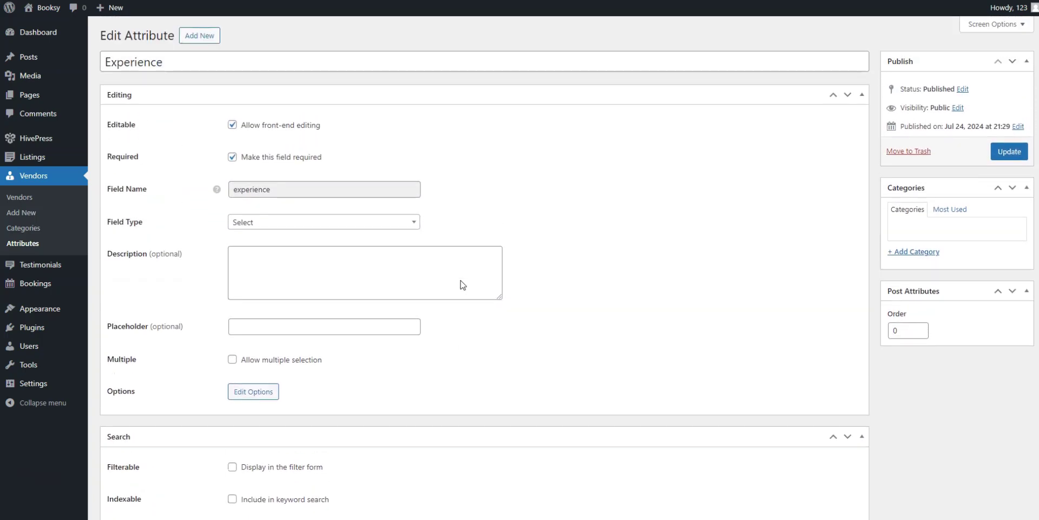
{"action": "left_click", "coordinate": [267, 400]}
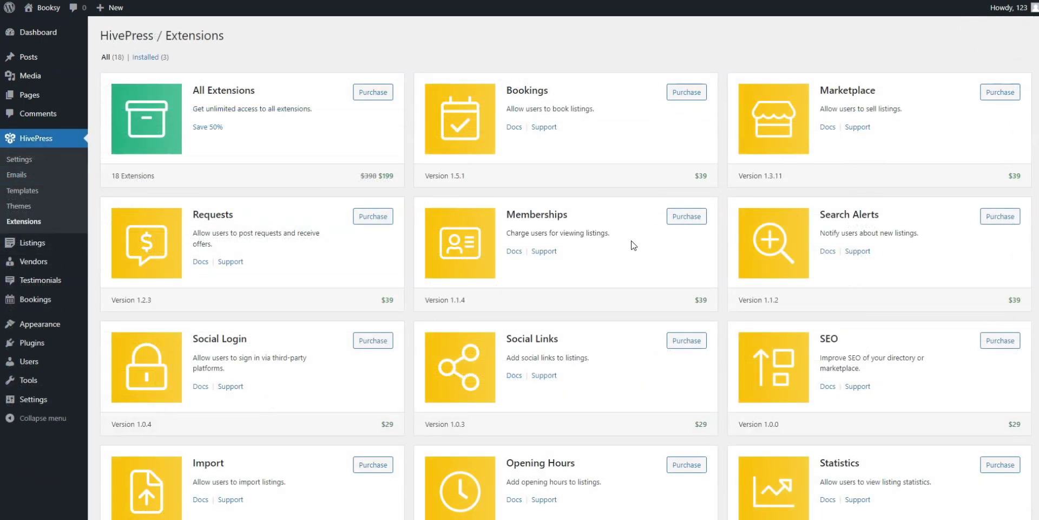
- Find the free Geolocation extension among the HivePress extensions, then install and activate it
{"action": "scroll", "coordinate": [633, 245], "scroll_direction": "down", "scroll_amount": 1}
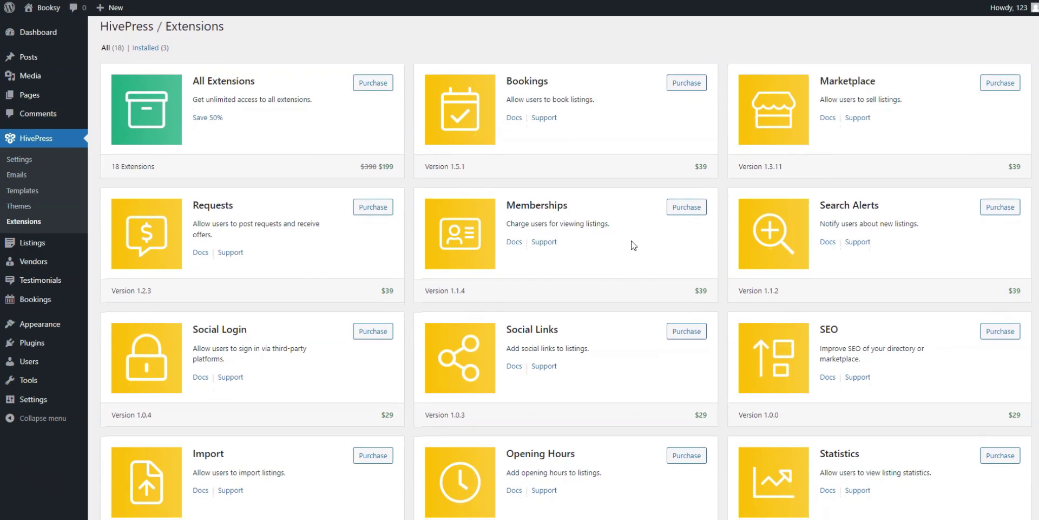
{"action": "scroll", "coordinate": [634, 245], "scroll_direction": "down", "scroll_amount": 2}
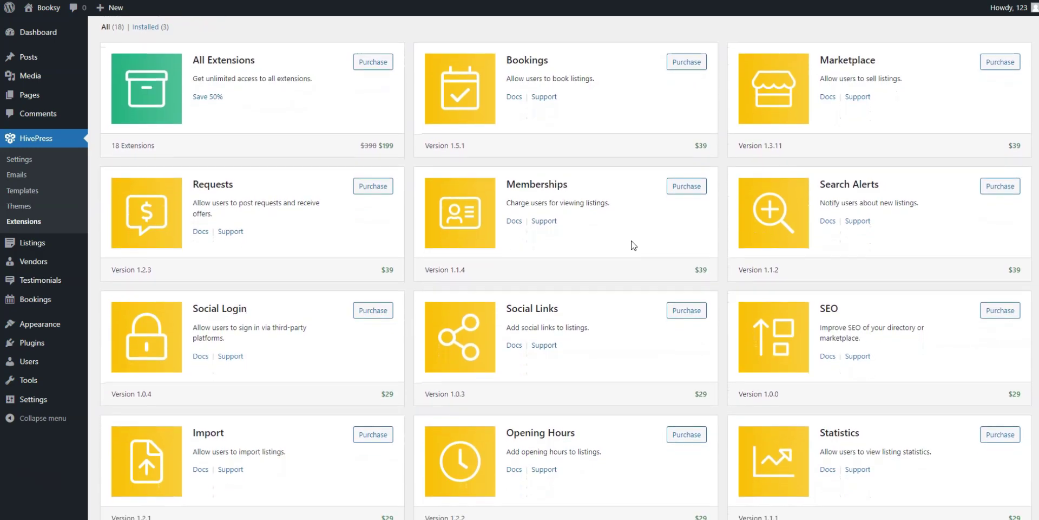
{"action": "scroll", "coordinate": [634, 245], "scroll_direction": "down", "scroll_amount": 2}
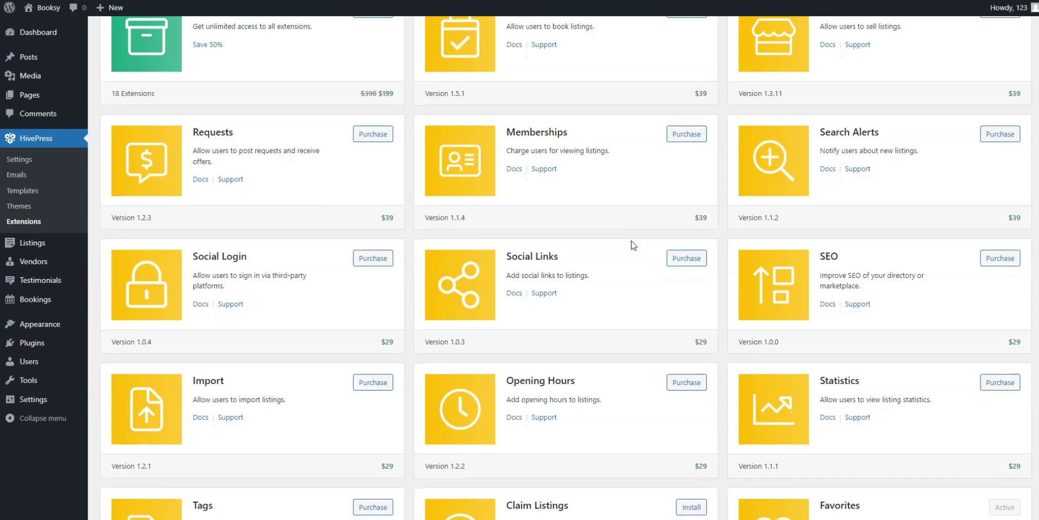
{"action": "scroll", "coordinate": [633, 245], "scroll_direction": "down", "scroll_amount": 2}
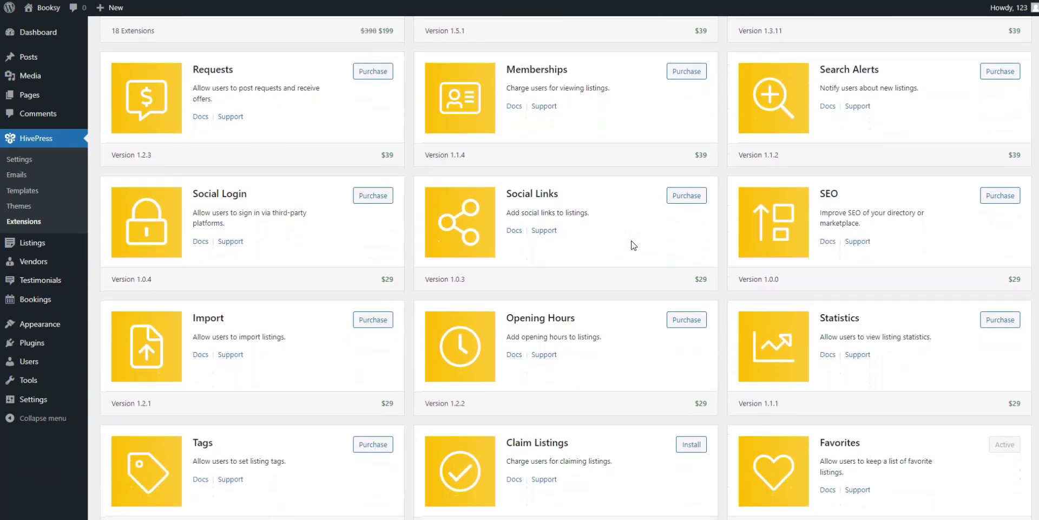
{"action": "scroll", "coordinate": [633, 245], "scroll_direction": "down", "scroll_amount": 2}
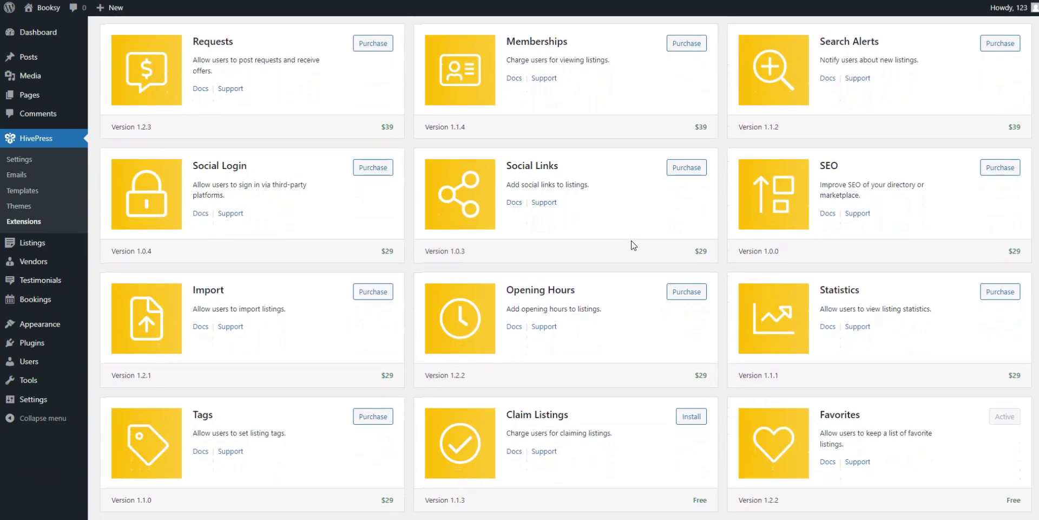
{"action": "scroll", "coordinate": [633, 245], "scroll_direction": "down", "scroll_amount": 3}
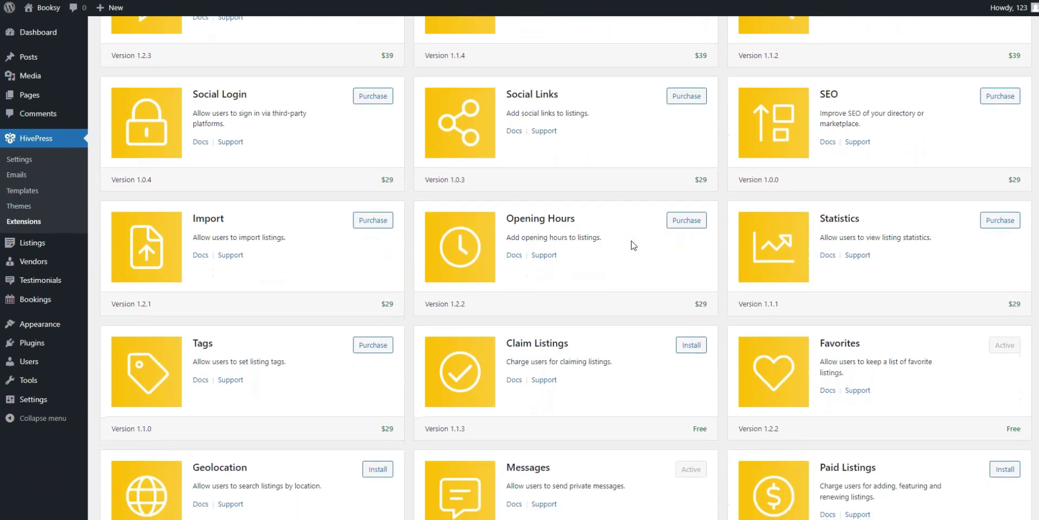
{"action": "scroll", "coordinate": [634, 246], "scroll_direction": "down", "scroll_amount": 3}
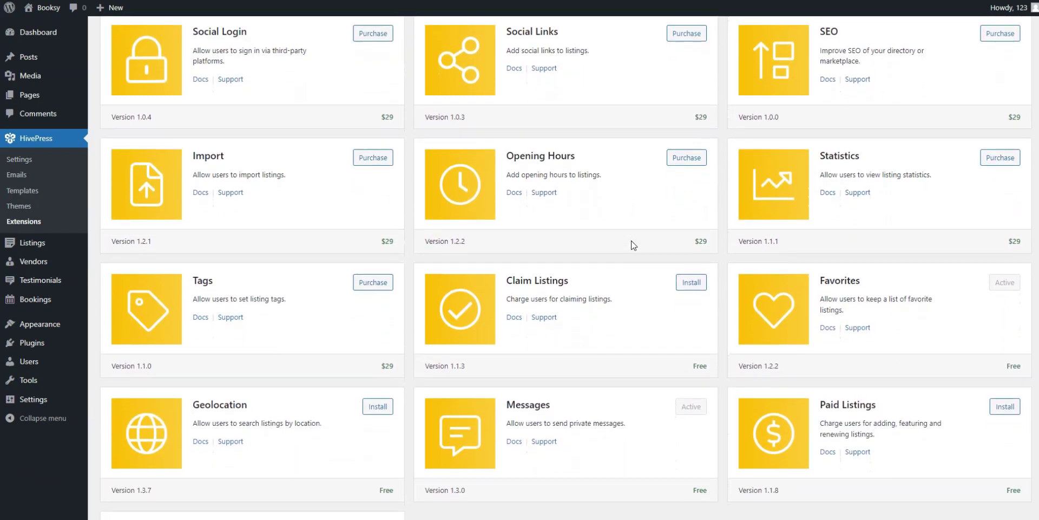
{"action": "scroll", "coordinate": [633, 245], "scroll_direction": "down", "scroll_amount": 4}
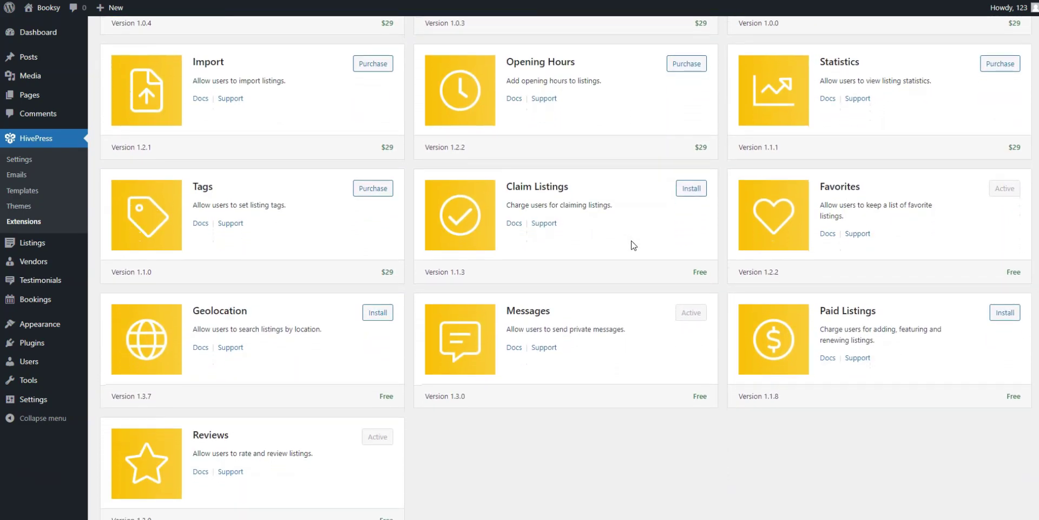
{"action": "scroll", "coordinate": [633, 246], "scroll_direction": "down", "scroll_amount": 1}
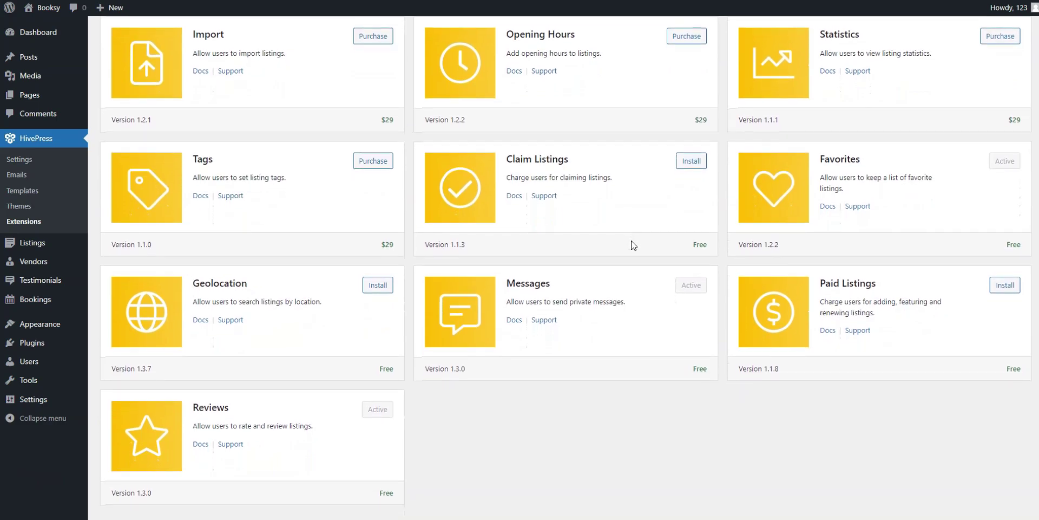
{"action": "left_click", "coordinate": [378, 290]}
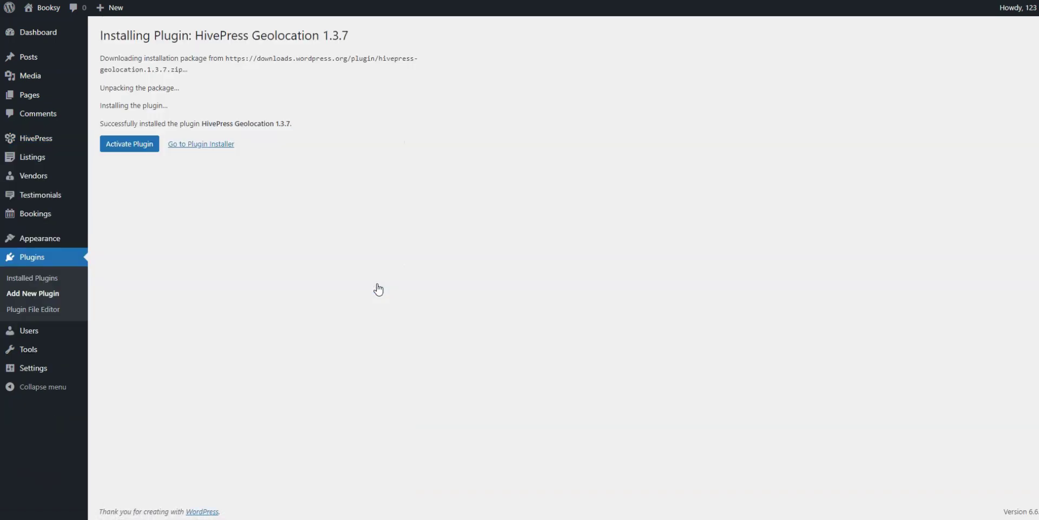
{"action": "left_click", "coordinate": [126, 147]}
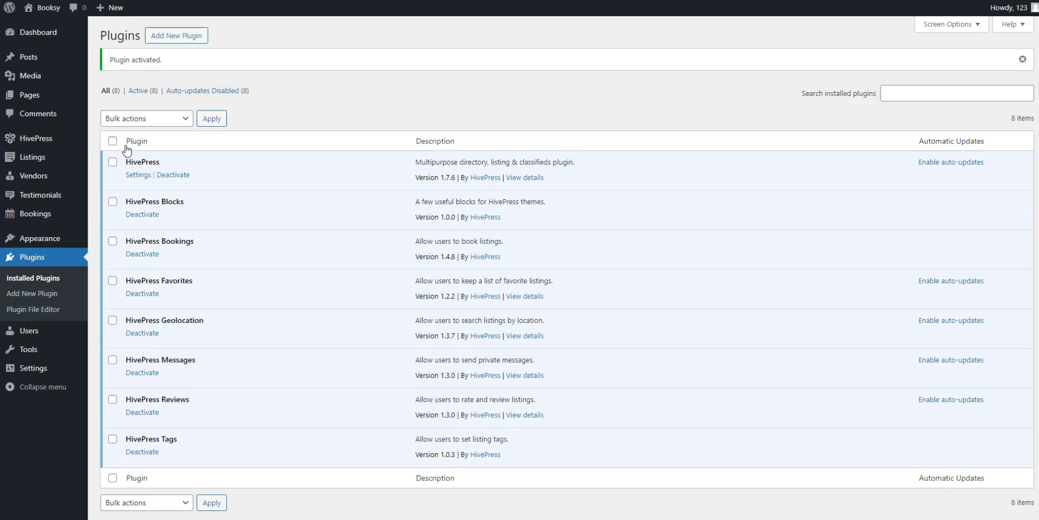
- Open the HivePress settings and review the listings options for display, search, submission and expiration
{"action": "mouse_move", "coordinate": [53, 142]}
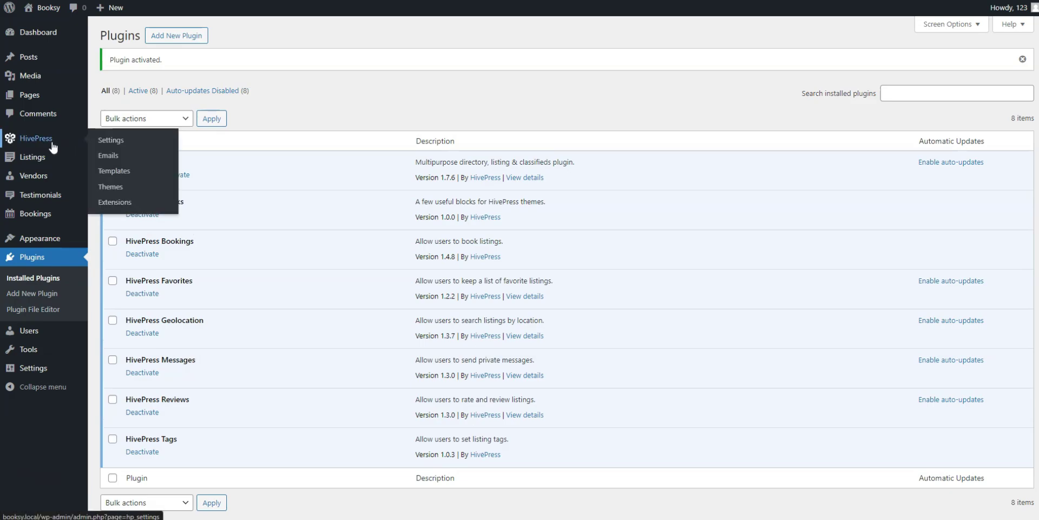
{"action": "left_click", "coordinate": [110, 139]}
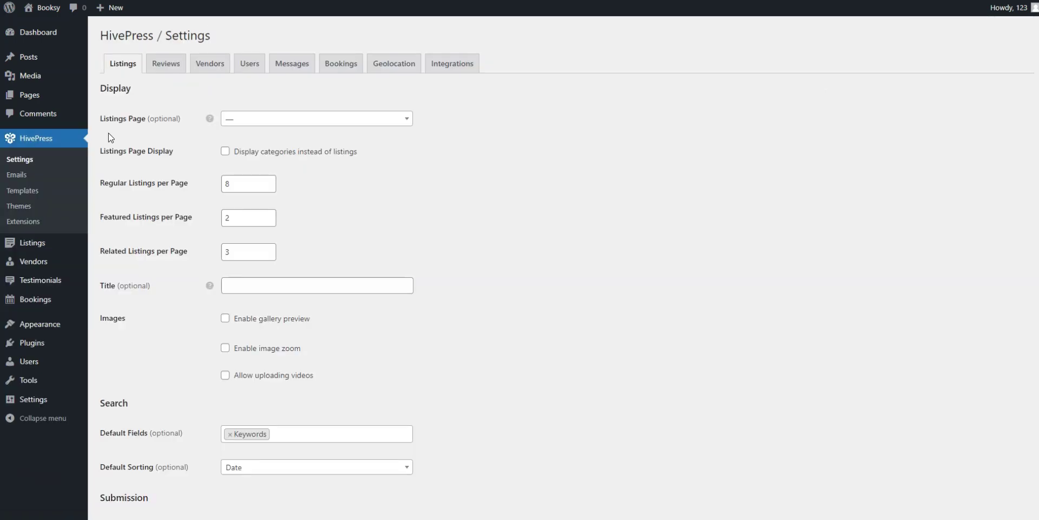
{"action": "scroll", "coordinate": [659, 261], "scroll_direction": "down", "scroll_amount": 3}
{"action": "scroll", "coordinate": [677, 268], "scroll_direction": "down", "scroll_amount": 3}
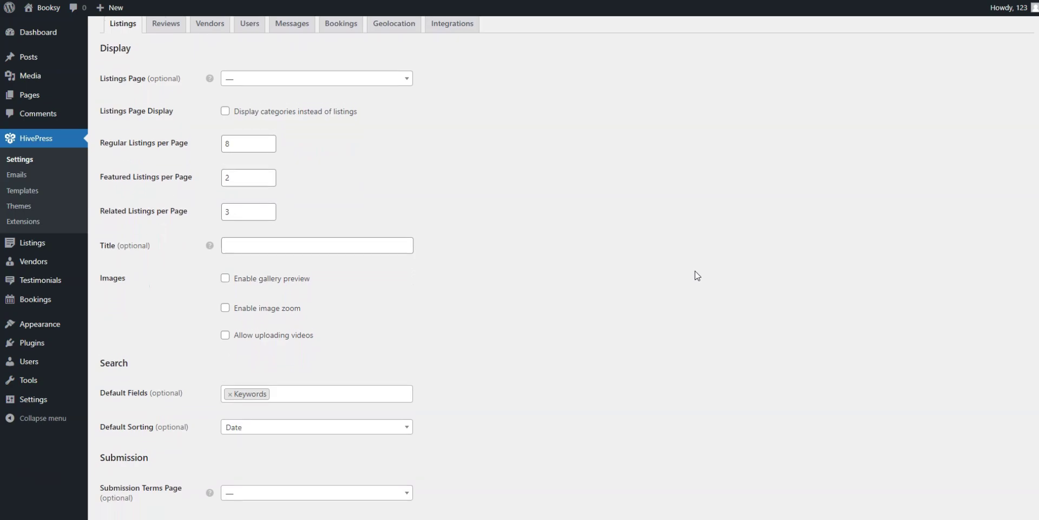
{"action": "scroll", "coordinate": [695, 274], "scroll_direction": "down", "scroll_amount": 1}
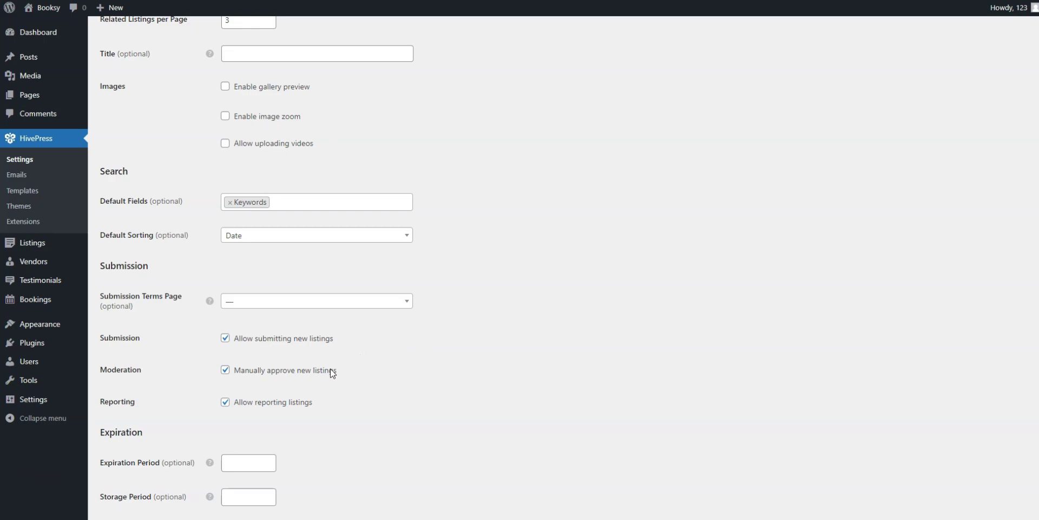
{"action": "scroll", "coordinate": [331, 374], "scroll_direction": "up", "scroll_amount": 5}
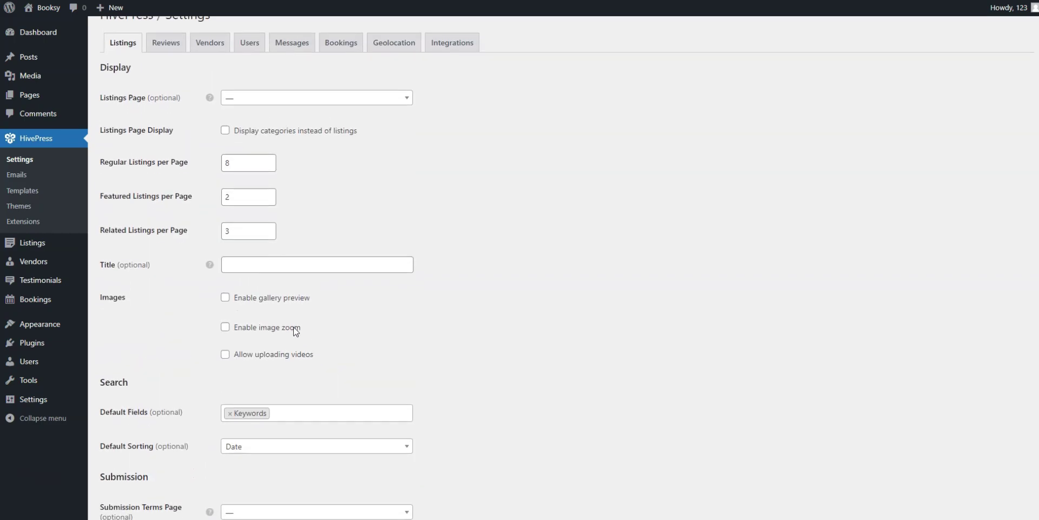
- Allow direct registration in the HivePress vendor settings and save the changes
{"action": "left_click", "coordinate": [207, 62]}
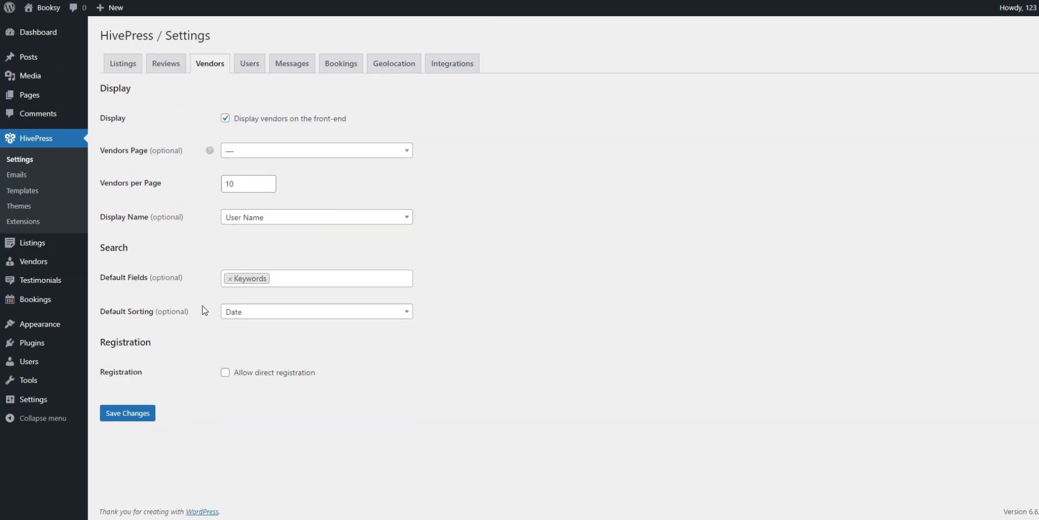
{"action": "left_click", "coordinate": [227, 373]}
{"action": "left_click", "coordinate": [145, 414]}
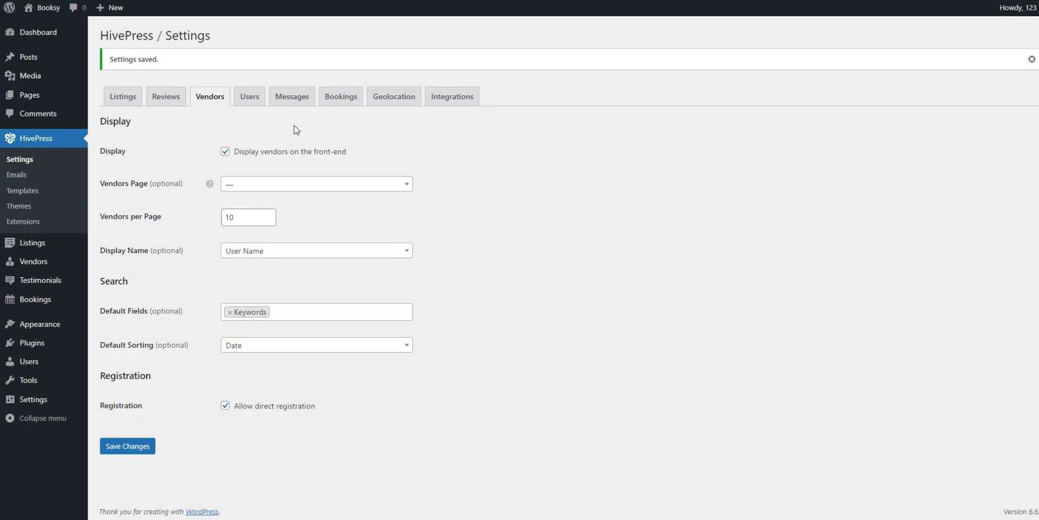
- Enable time slots and allow booking multiple time slots in the HivePress booking settings, and save the changes
{"action": "left_click", "coordinate": [326, 101]}
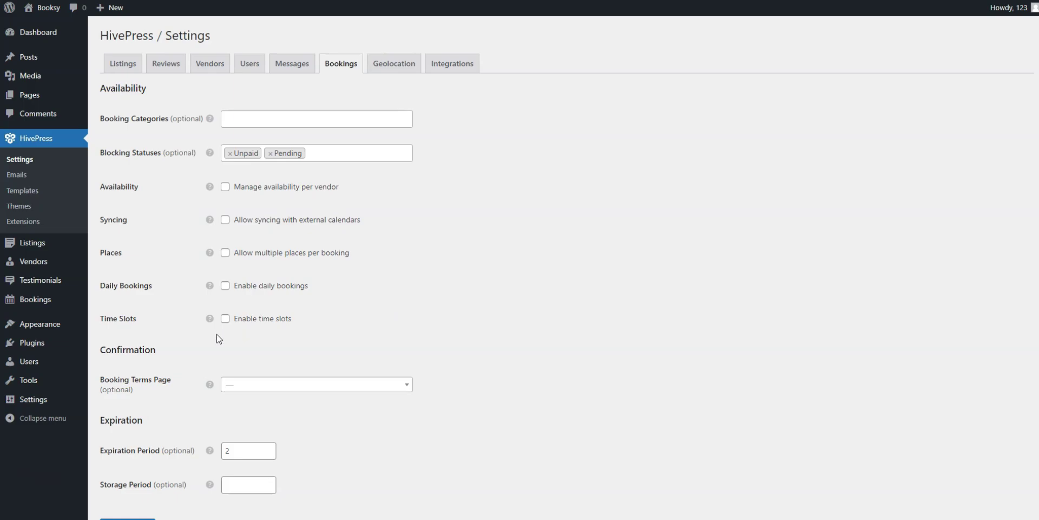
{"action": "mouse_move", "coordinate": [207, 320]}
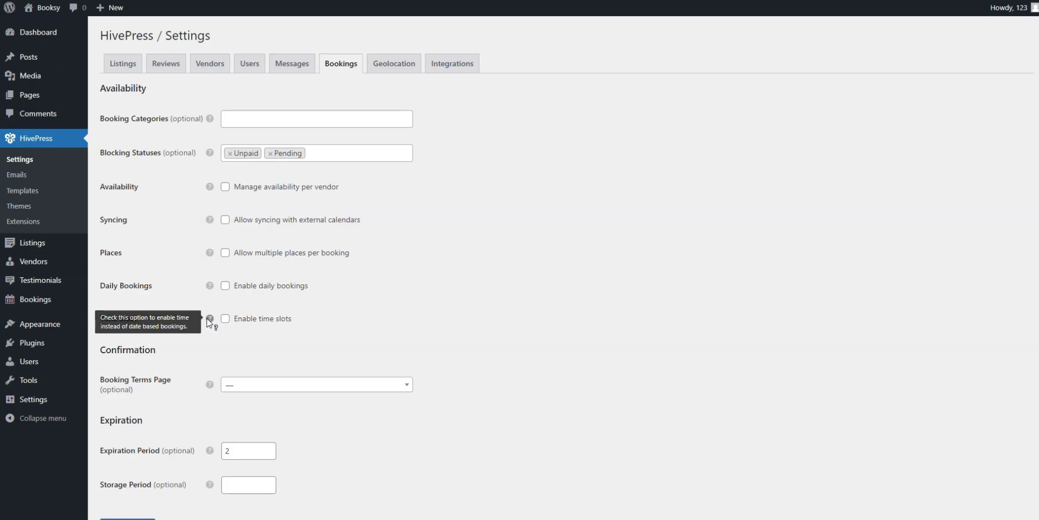
{"action": "left_click", "coordinate": [225, 320]}
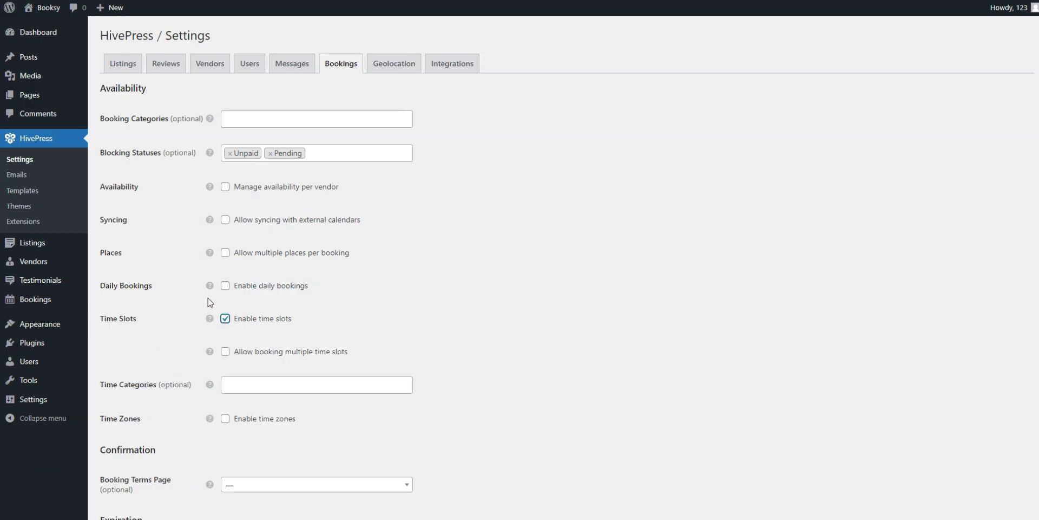
{"action": "left_click", "coordinate": [231, 351]}
{"action": "mouse_move", "coordinate": [210, 286]}
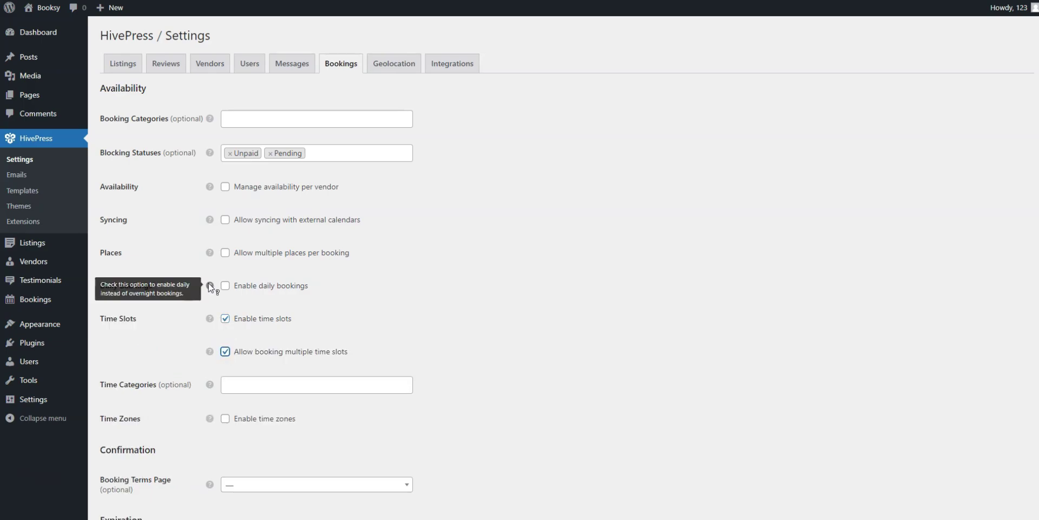
{"action": "mouse_move", "coordinate": [210, 222]}
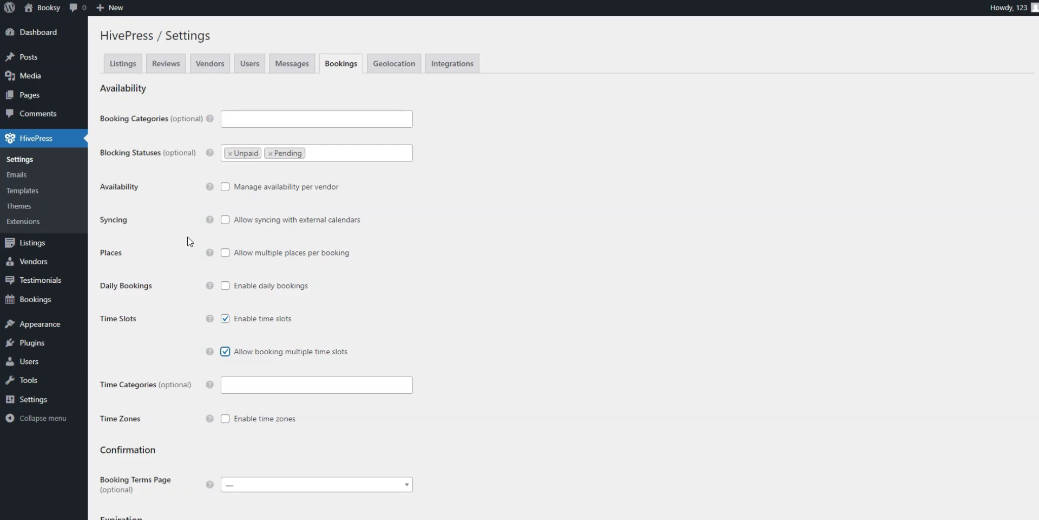
{"action": "scroll", "coordinate": [187, 236], "scroll_direction": "down", "scroll_amount": 3}
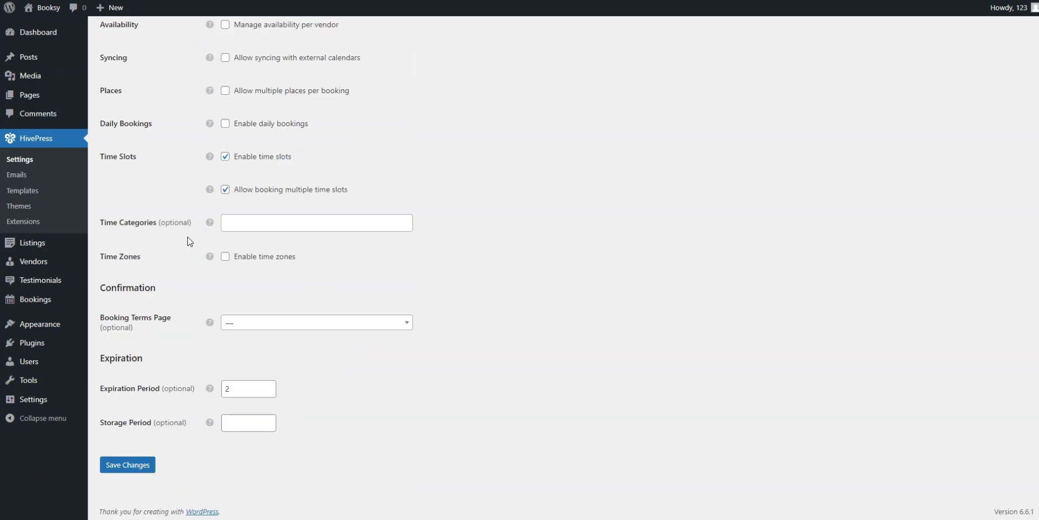
{"action": "left_click", "coordinate": [139, 464]}
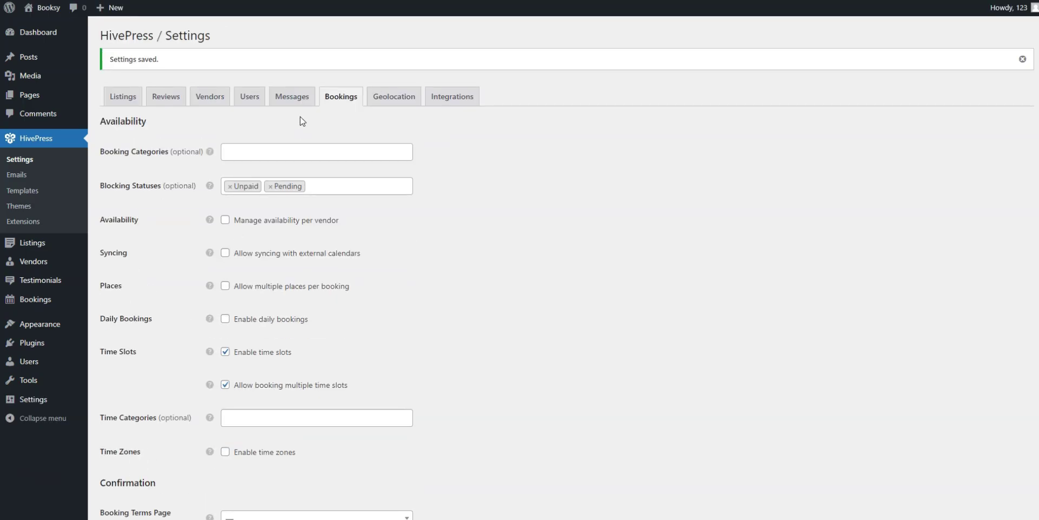
- Review the HivePress settings for messages, geolocation and integrations
{"action": "left_click", "coordinate": [298, 103]}
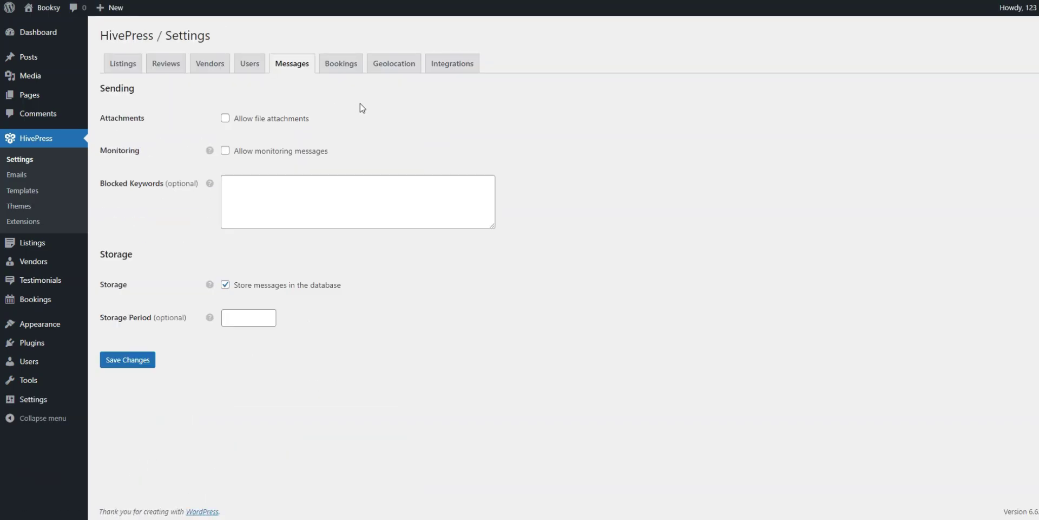
{"action": "left_click", "coordinate": [415, 71]}
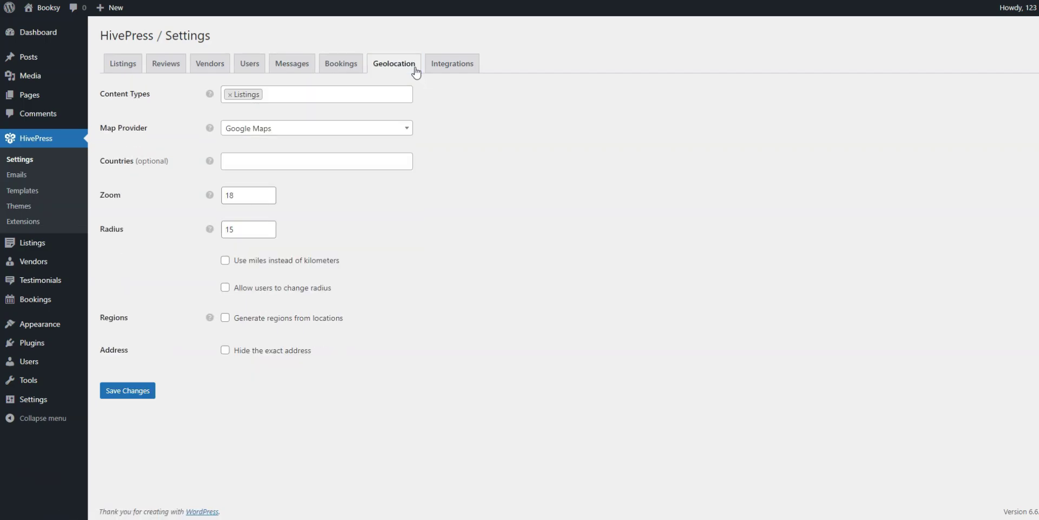
{"action": "left_click", "coordinate": [455, 75]}
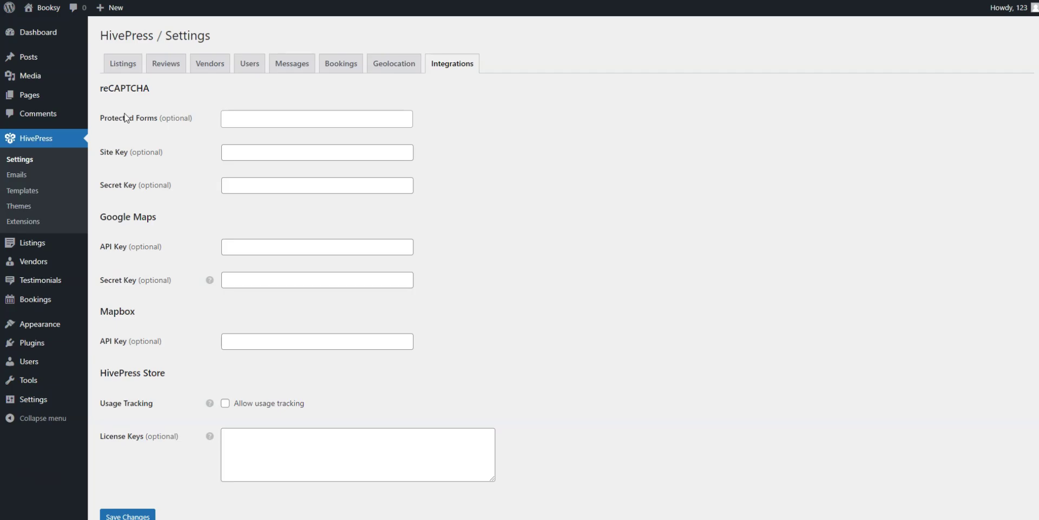
- Create a new page titled Home, dismissing the block editor welcome guide
{"action": "mouse_move", "coordinate": [49, 100]}
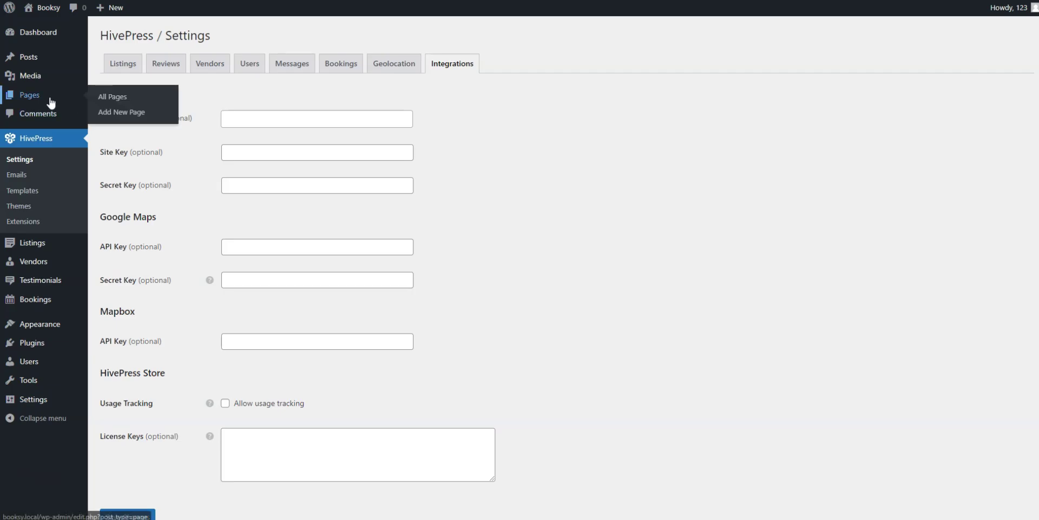
{"action": "left_click", "coordinate": [126, 114]}
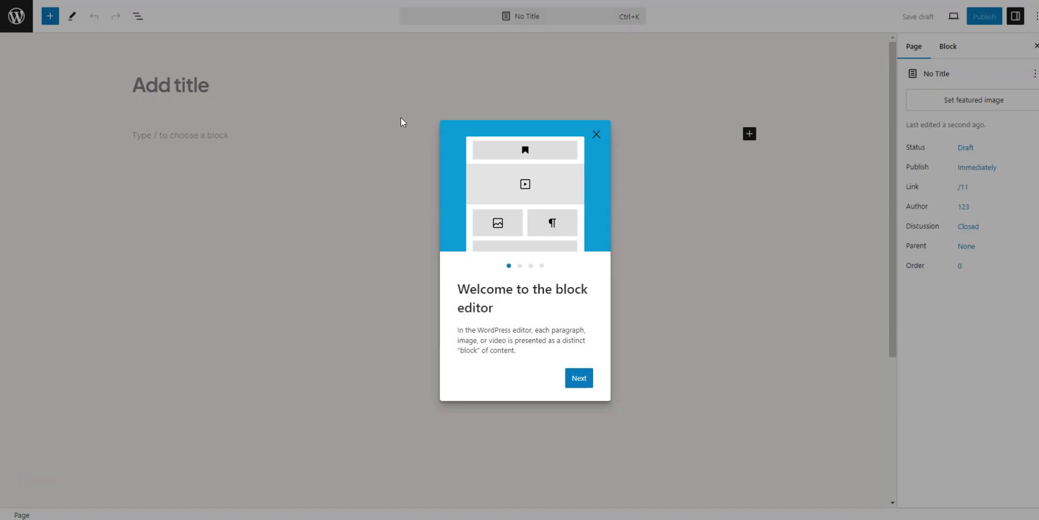
{"action": "left_click", "coordinate": [596, 134]}
{"action": "left_click", "coordinate": [302, 77]}
{"action": "type", "text": "Home"}
{"action": "key", "text": "Return"}
- Add a centered heading block reading "Be yourself" below the page title
{"action": "type", "text": "/he"}
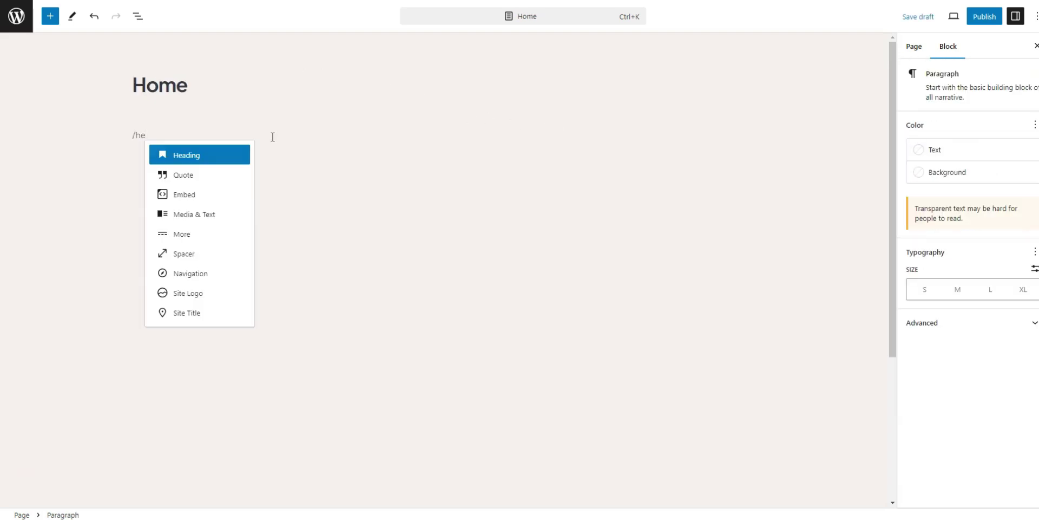
{"action": "key", "text": "Return"}
{"action": "type", "text": "Be yourself"}
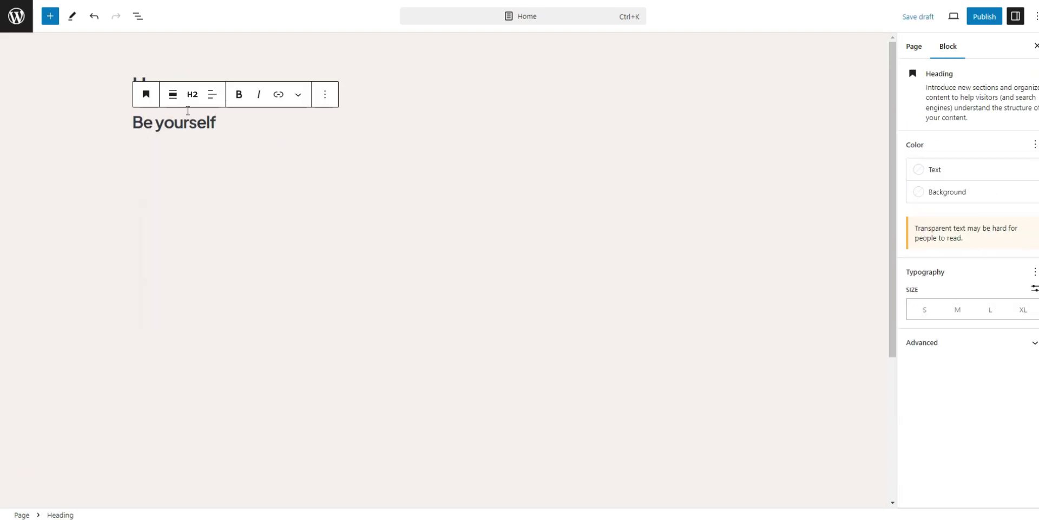
{"action": "left_click", "coordinate": [212, 94]}
{"action": "left_click", "coordinate": [230, 144]}
- Add a centered paragraph below the heading reading "Discover and book beauty & wellness professionals near you"
{"action": "left_click", "coordinate": [229, 159]}
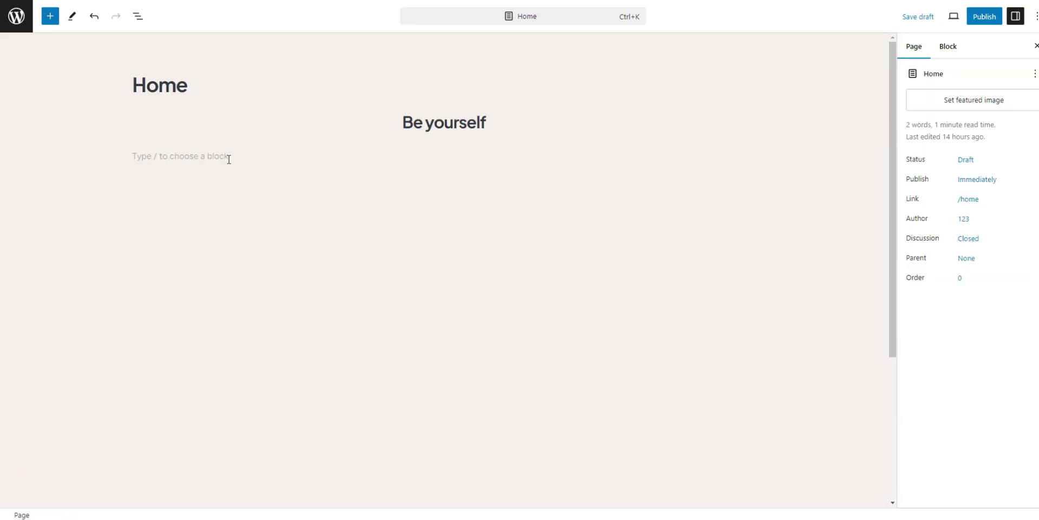
{"action": "left_click", "coordinate": [205, 131]}
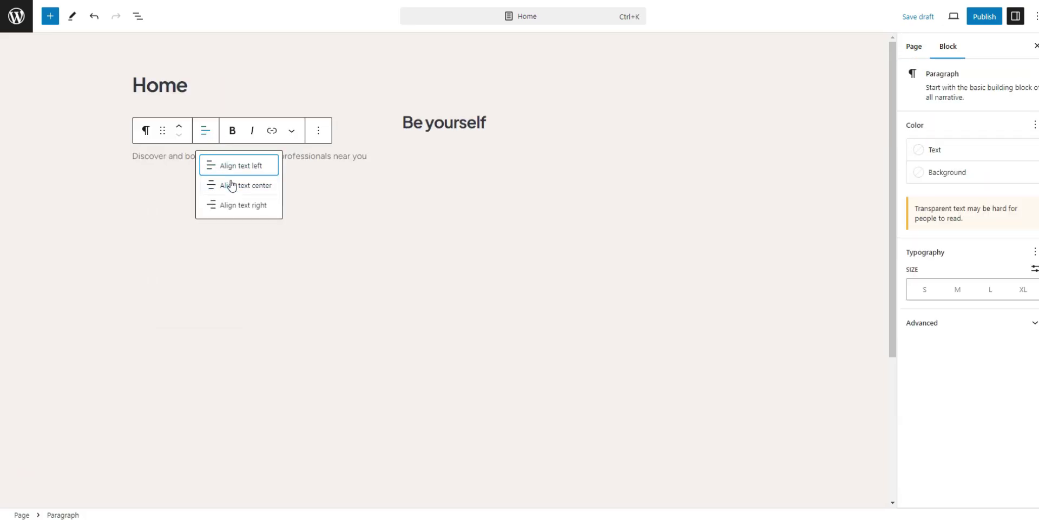
{"action": "left_click", "coordinate": [232, 185]}
- Insert a More block below the paragraph
{"action": "left_click", "coordinate": [530, 188]}
{"action": "left_click", "coordinate": [750, 187]}
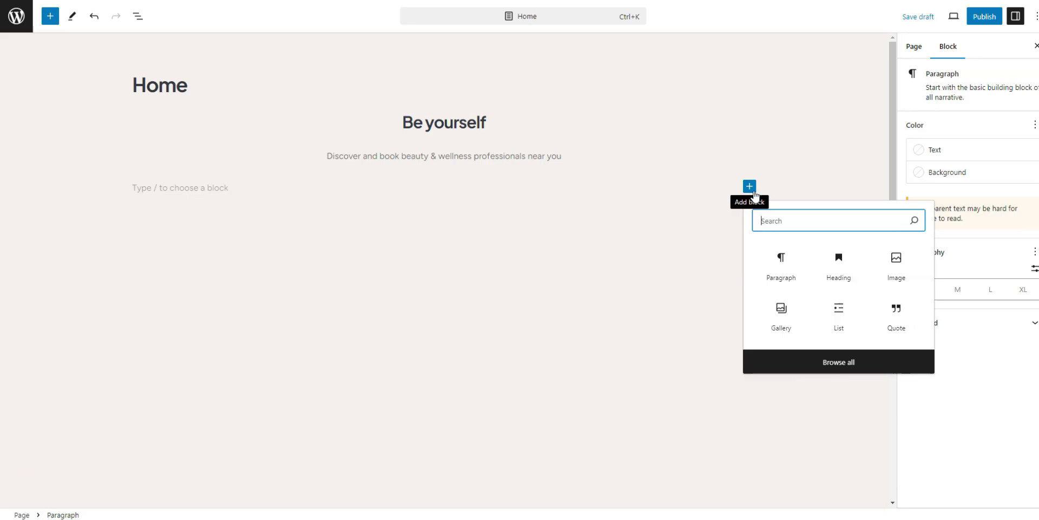
{"action": "type", "text": "/mo"}
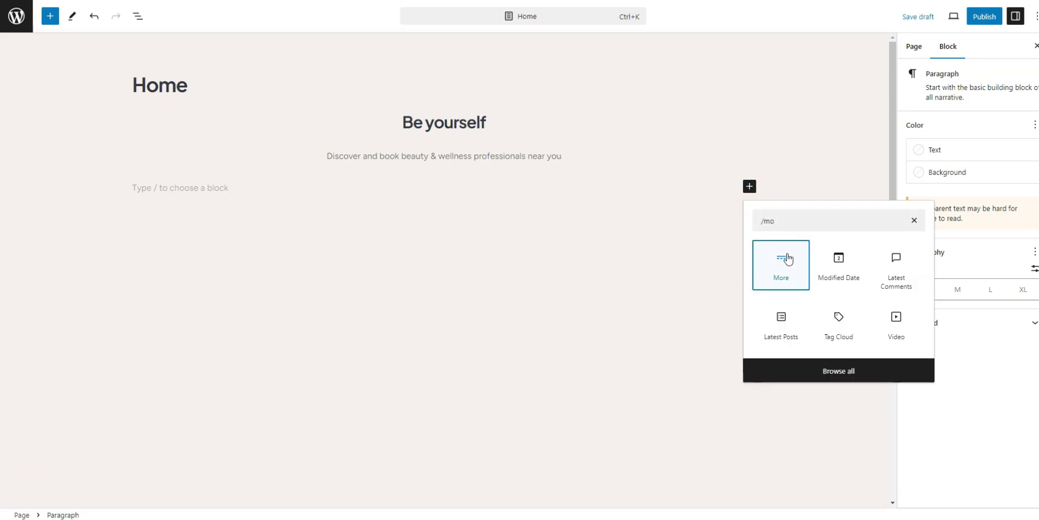
{"action": "left_click", "coordinate": [788, 259]}
{"action": "left_click", "coordinate": [450, 290]}
- Add the HivePress Listing Search Form block below the Read More divider
{"action": "left_click", "coordinate": [756, 223]}
{"action": "left_click", "coordinate": [750, 218]}
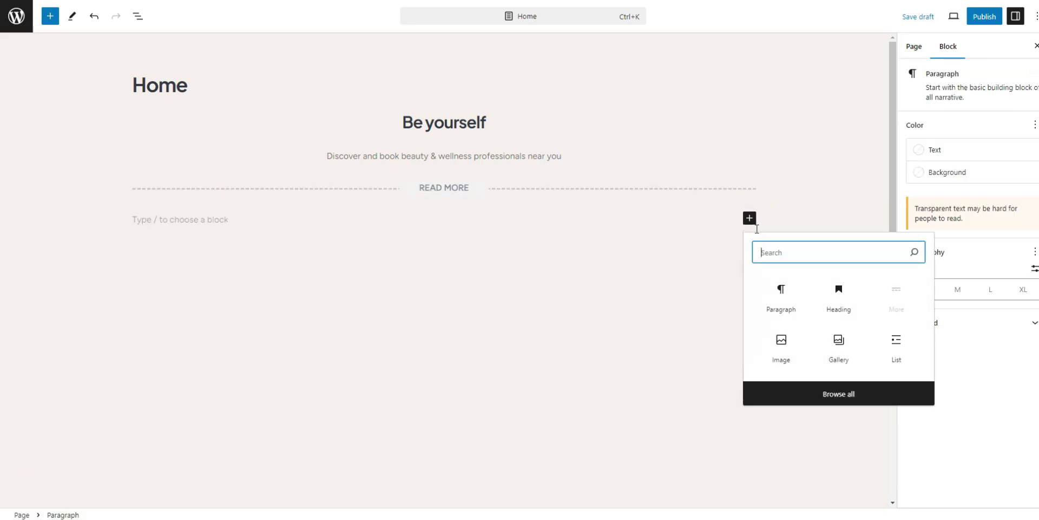
{"action": "type", "text": "HivePress"}
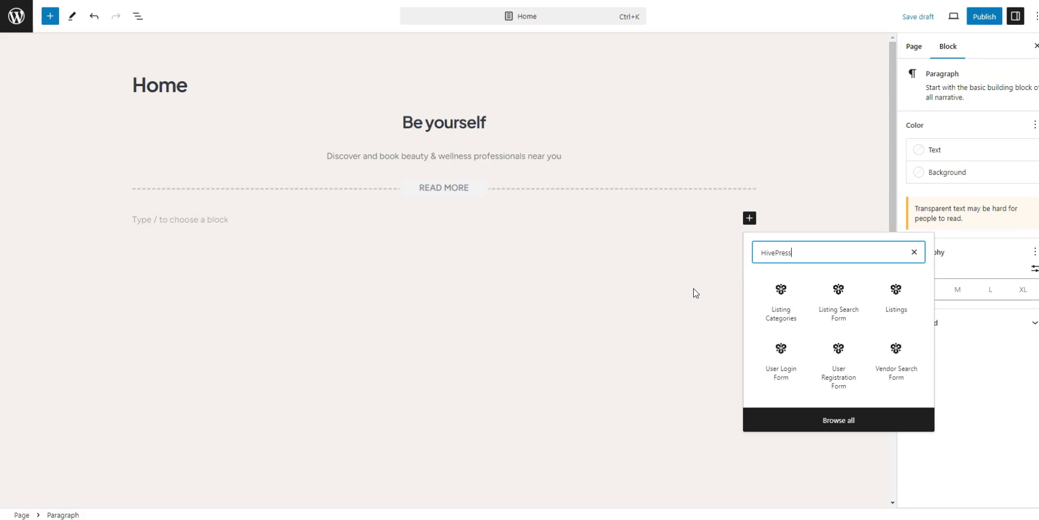
{"action": "left_click", "coordinate": [839, 303]}
- Add the HivePress Listing Categories block below the search form
{"action": "left_click", "coordinate": [728, 309]}
{"action": "left_click", "coordinate": [750, 277]}
{"action": "type", "text": "hivepress"}
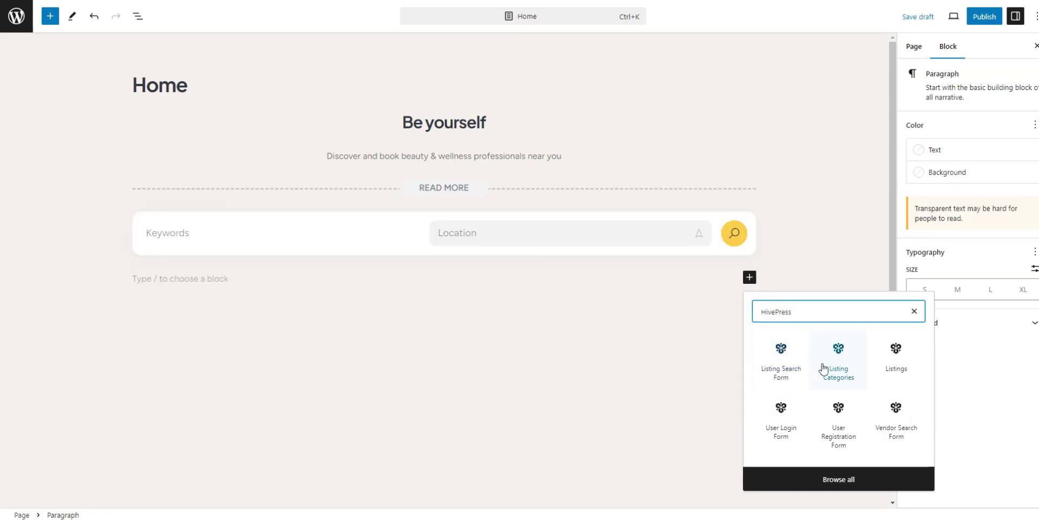
{"action": "left_click", "coordinate": [837, 349]}
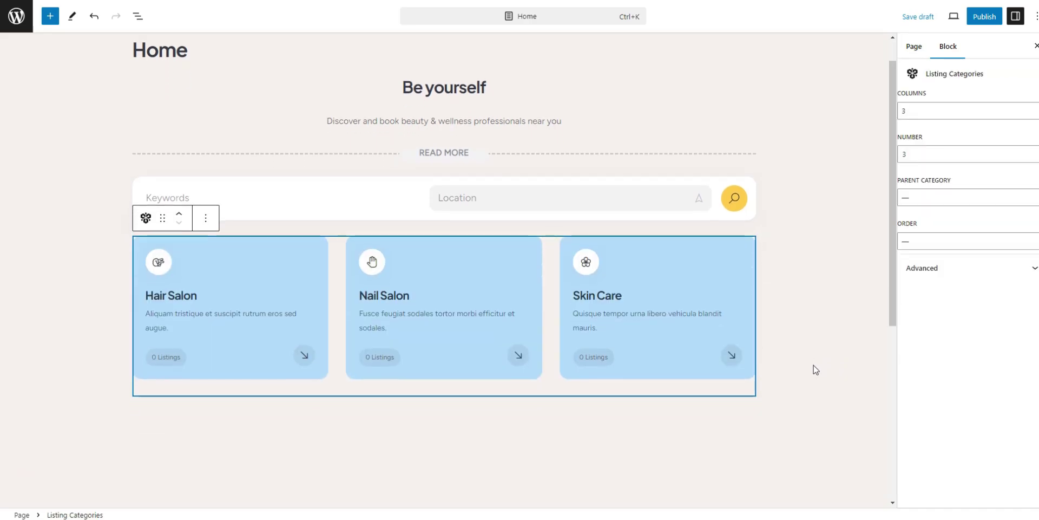
- Set the Listing Categories block to 4 columns and a number of 4 categories
{"action": "left_click", "coordinate": [958, 115]}
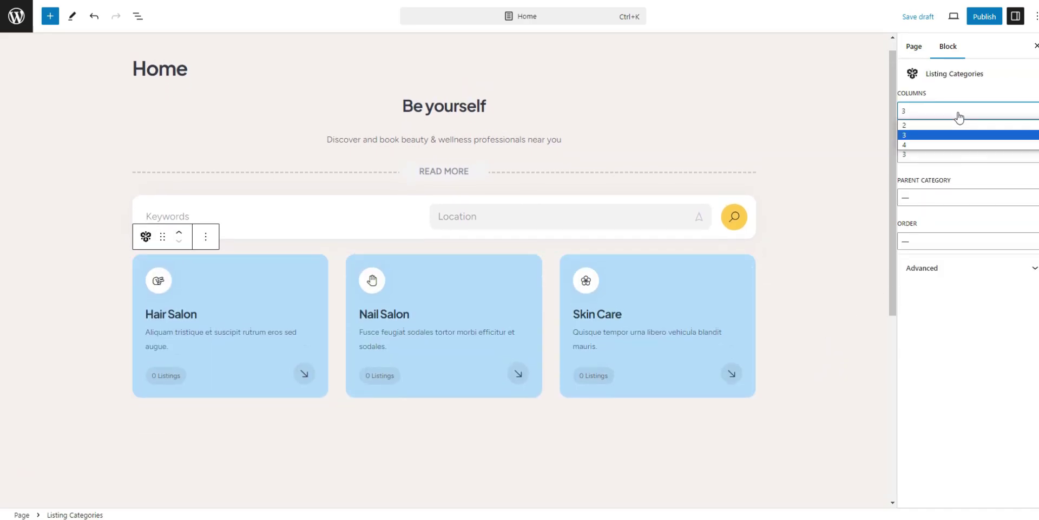
{"action": "left_click", "coordinate": [933, 152]}
{"action": "left_click", "coordinate": [927, 155]}
{"action": "key", "text": "BackSpace"}
{"action": "type", "text": "4"}
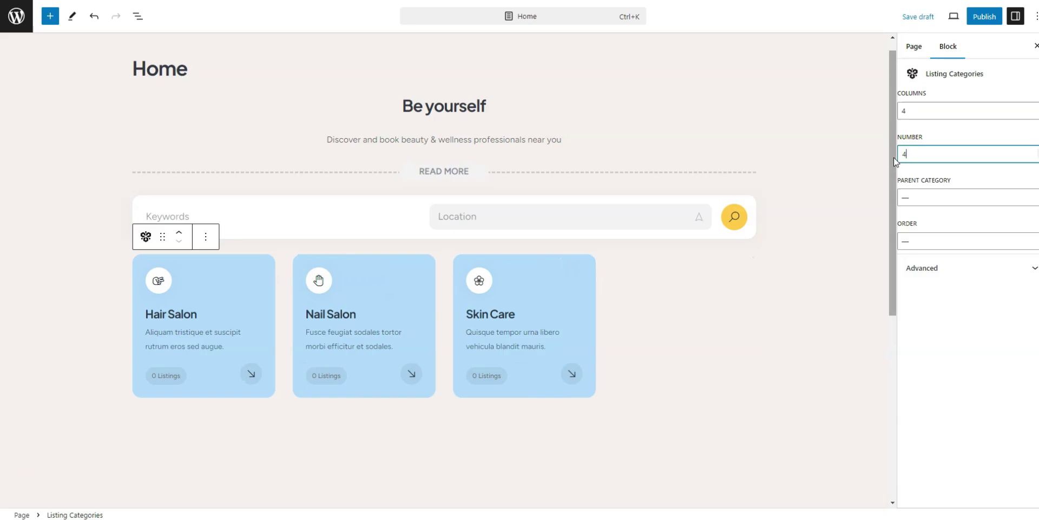
- Publish the Home page and return to the pages list
{"action": "left_click", "coordinate": [985, 17]}
{"action": "left_click", "coordinate": [940, 18]}
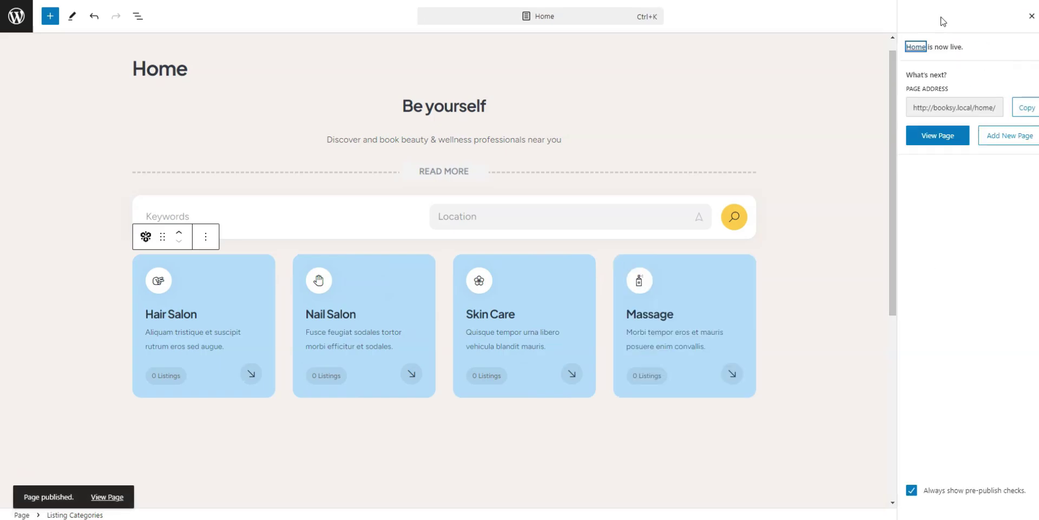
{"action": "left_click", "coordinate": [28, 23]}
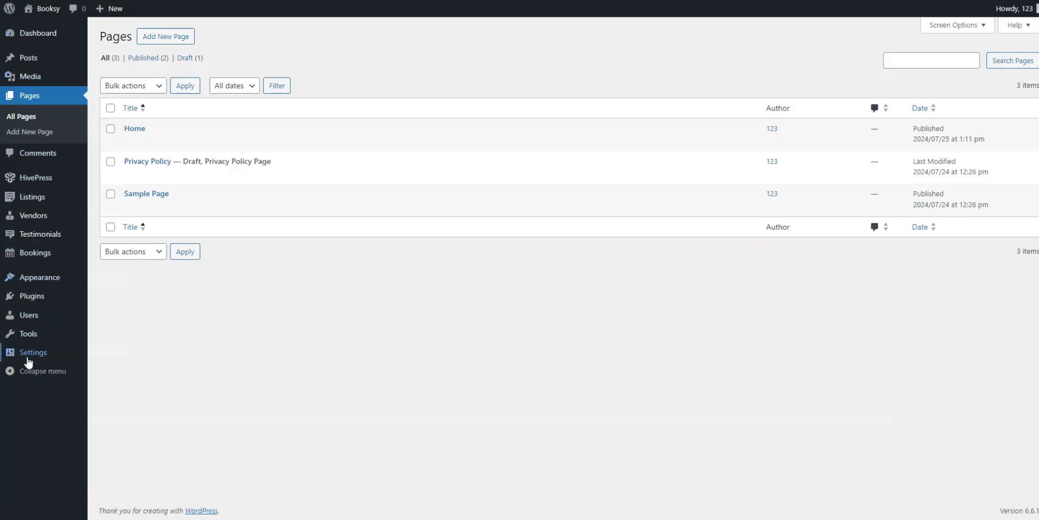
- In the reading settings, make the homepage display a static page, choose Home as the homepage, and save
{"action": "mouse_move", "coordinate": [29, 360]}
{"action": "left_click", "coordinate": [130, 385]}
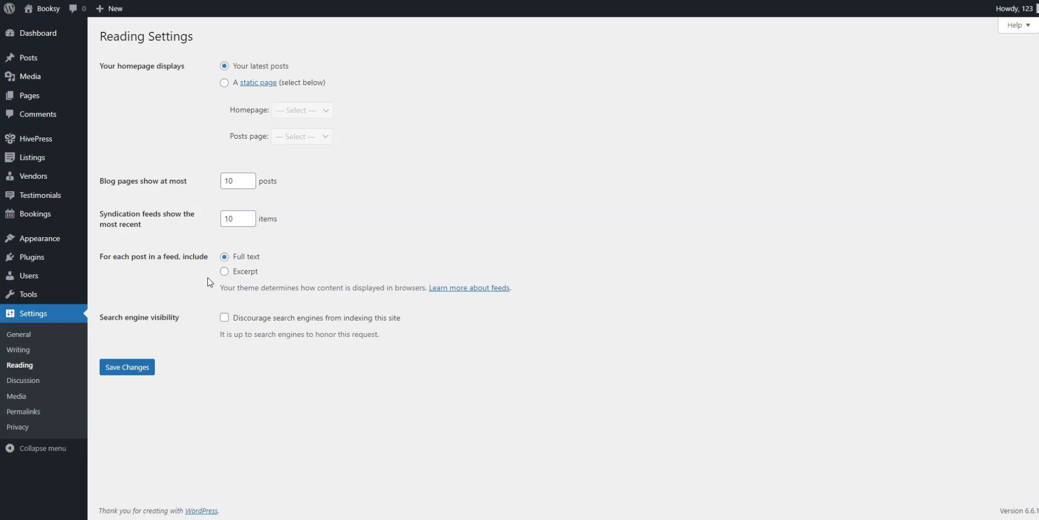
{"action": "left_click", "coordinate": [226, 82]}
{"action": "left_click", "coordinate": [302, 115]}
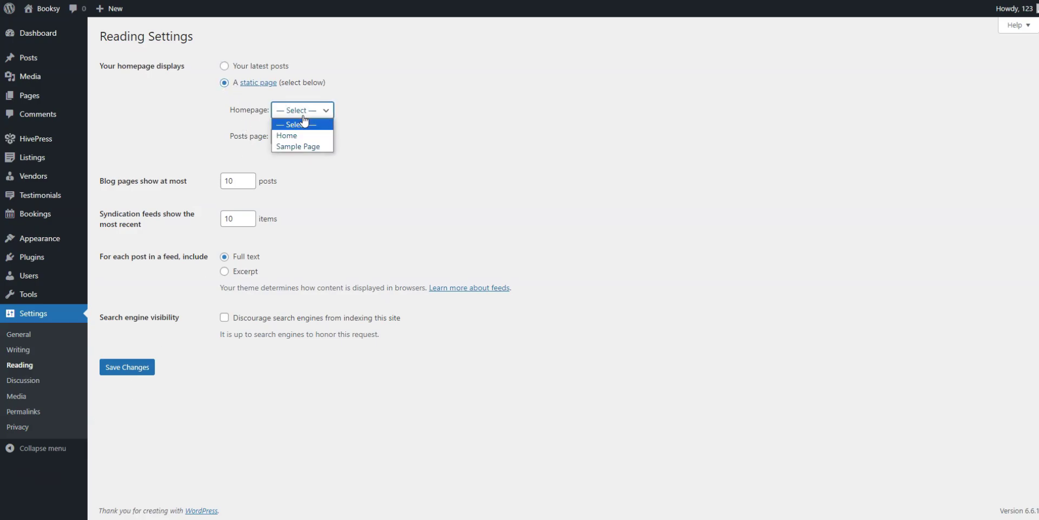
{"action": "left_click", "coordinate": [301, 135]}
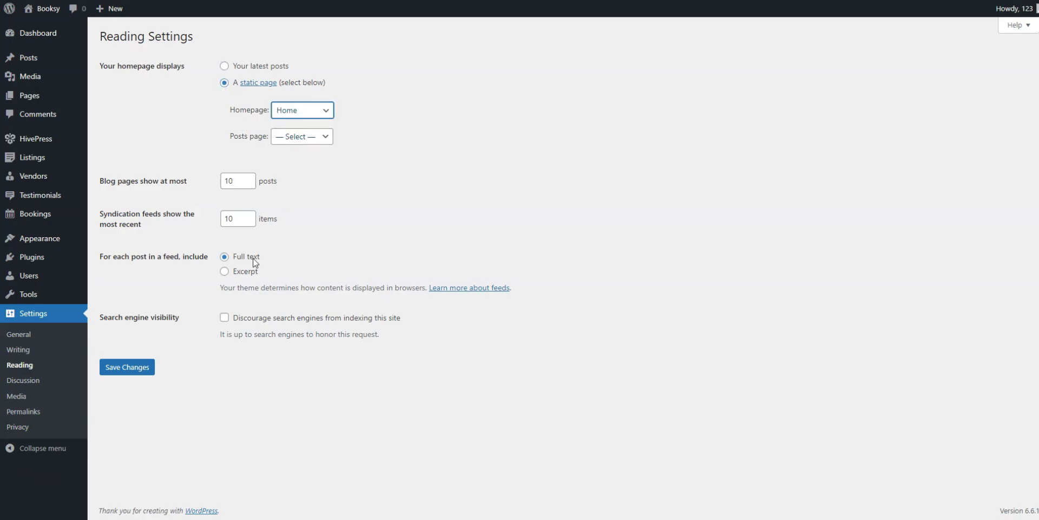
{"action": "left_click", "coordinate": [127, 368]}
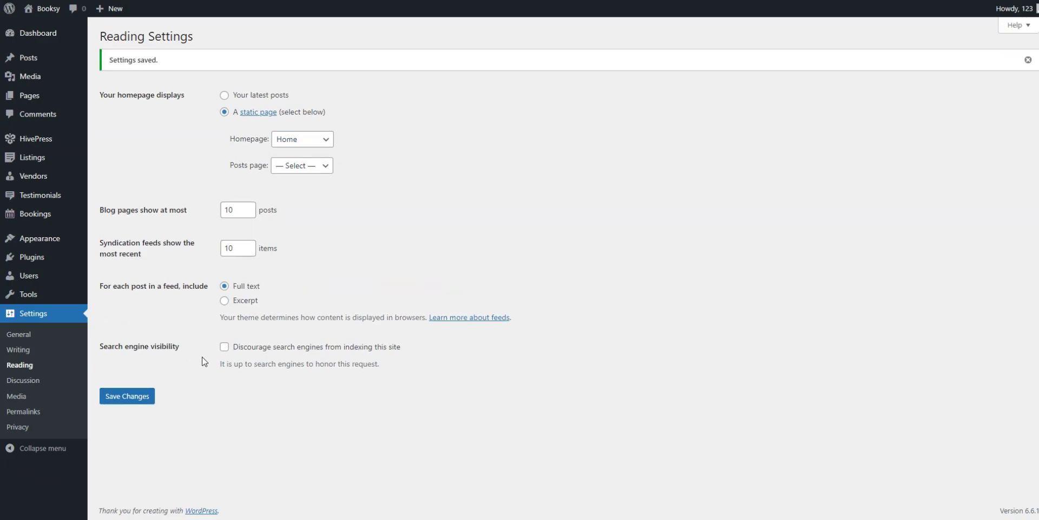
- Open the live site in the customizer, set the BeautyHive image as the uncropped site logo, and publish it
{"action": "left_click", "coordinate": [61, 12]}
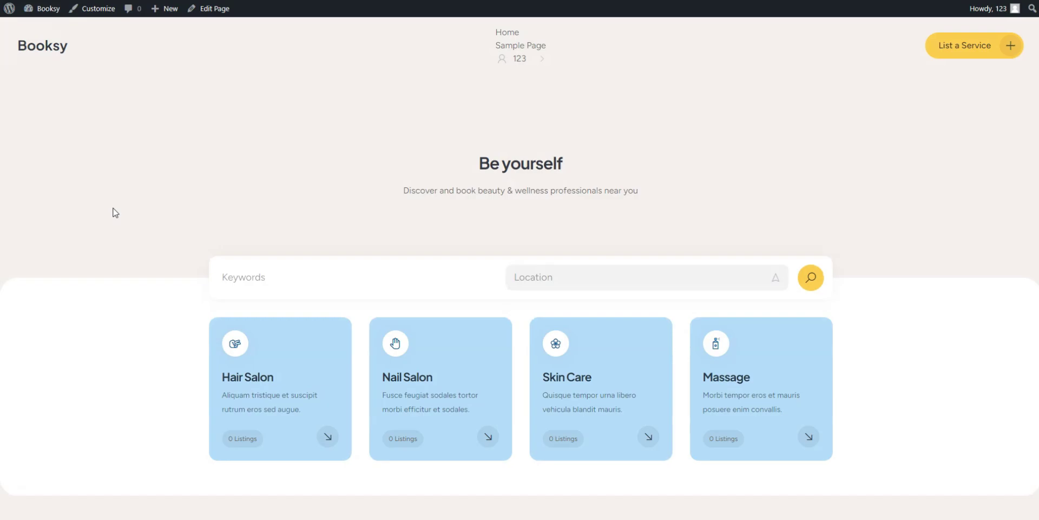
{"action": "left_click", "coordinate": [107, 17]}
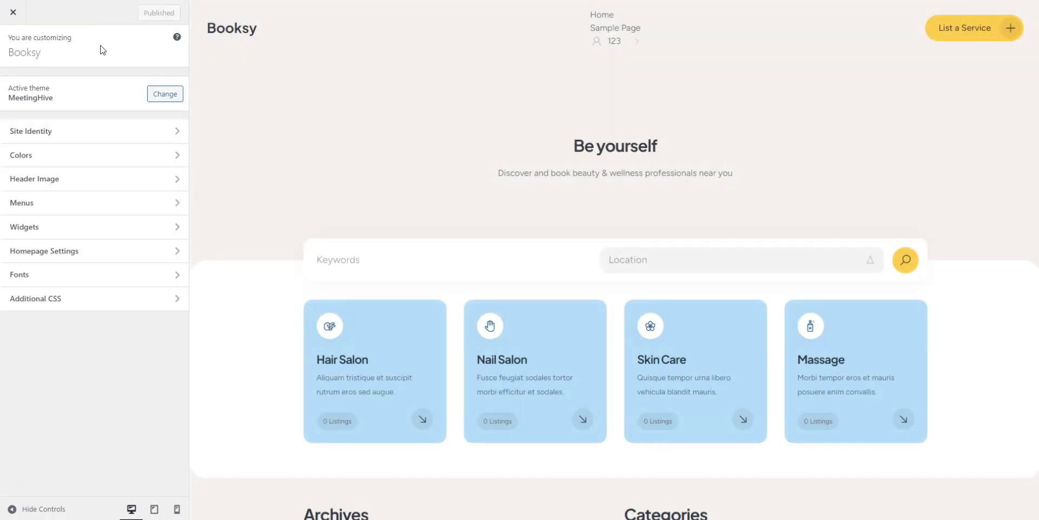
{"action": "left_click", "coordinate": [103, 132]}
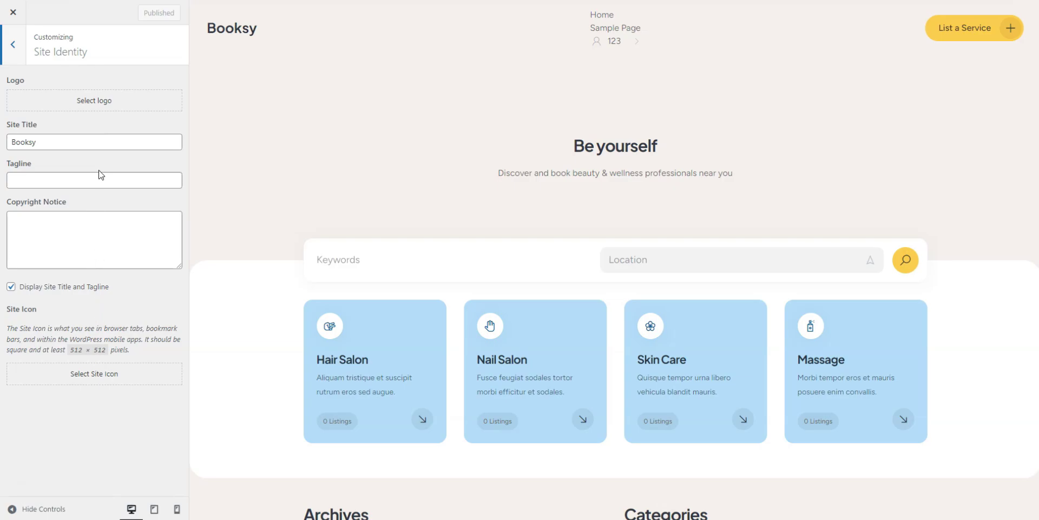
{"action": "left_click", "coordinate": [100, 100]}
{"action": "left_click", "coordinate": [121, 154]}
{"action": "left_click", "coordinate": [1009, 489]}
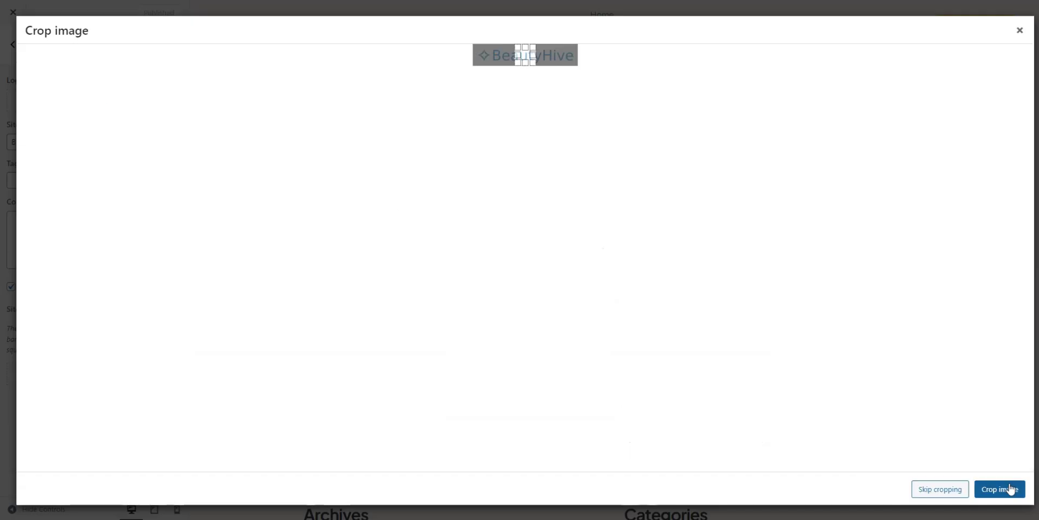
{"action": "left_click", "coordinate": [952, 490]}
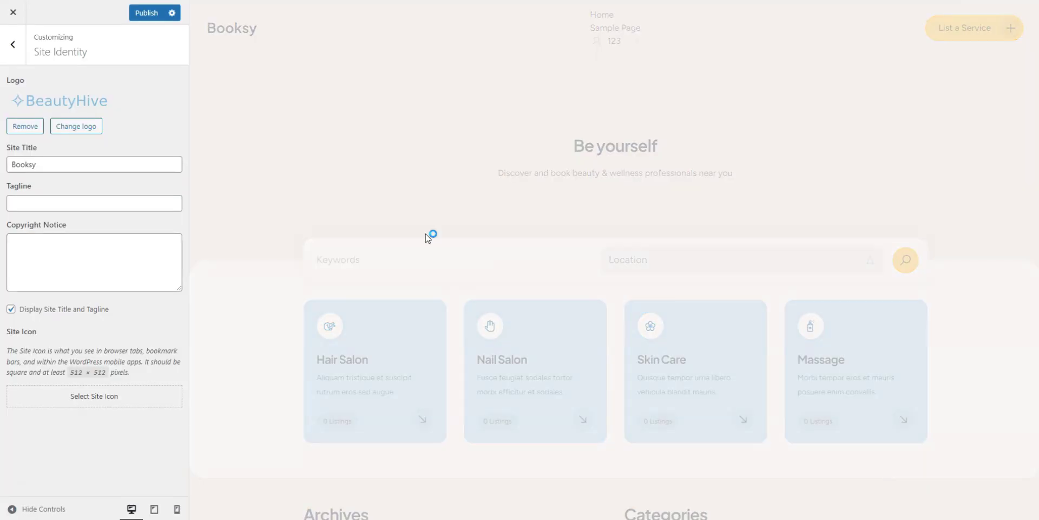
{"action": "left_click", "coordinate": [146, 14]}
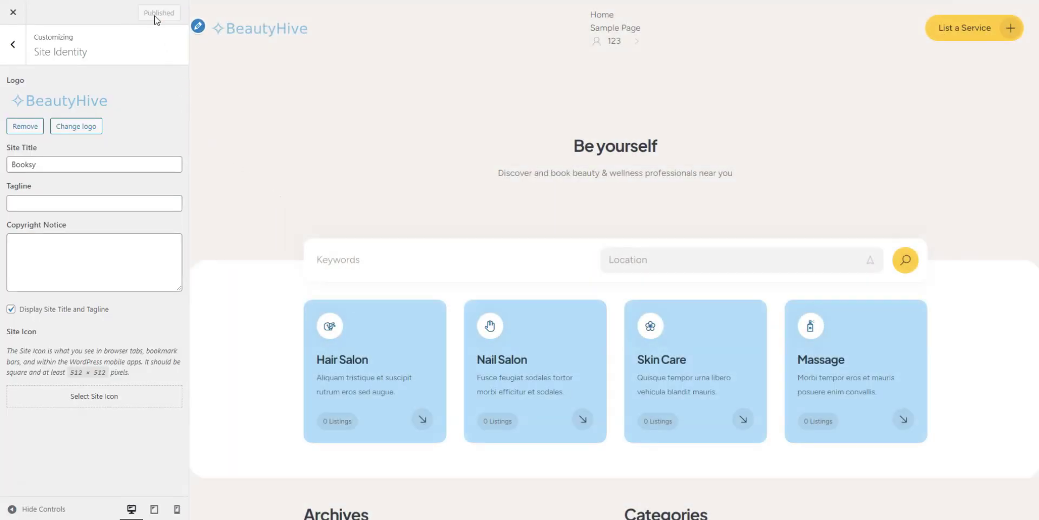
{"action": "left_click", "coordinate": [11, 46]}
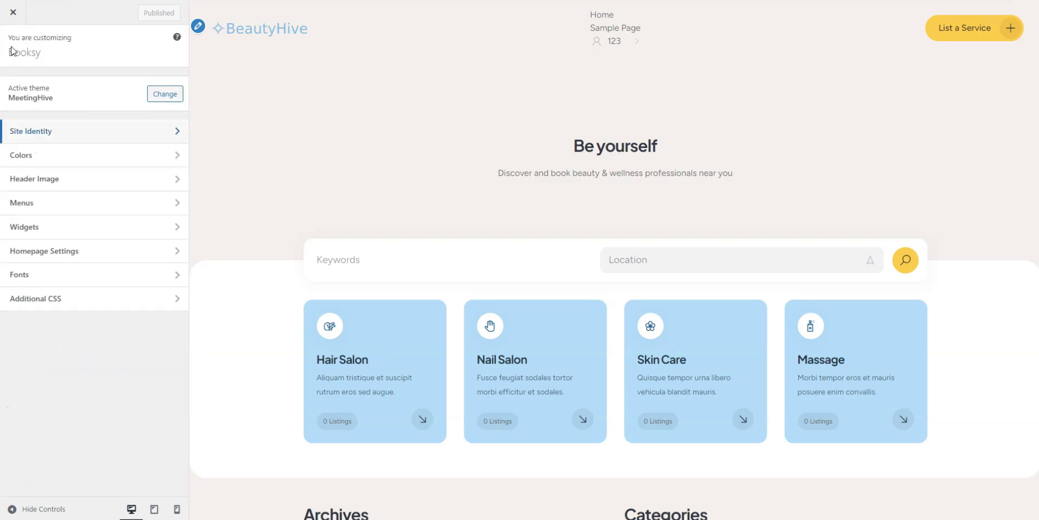
- Set the theme's background, secondary and primary colors to #b3ddf9 and publish the changes
{"action": "left_click", "coordinate": [36, 158]}
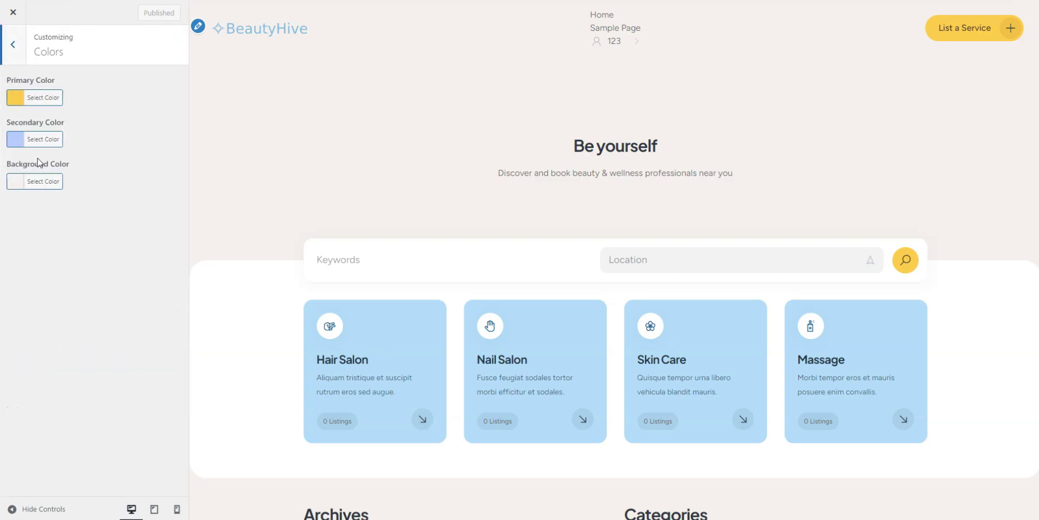
{"action": "left_click", "coordinate": [39, 183]}
{"action": "left_click", "coordinate": [82, 181]}
{"action": "type", "text": "#b3ddf9"}
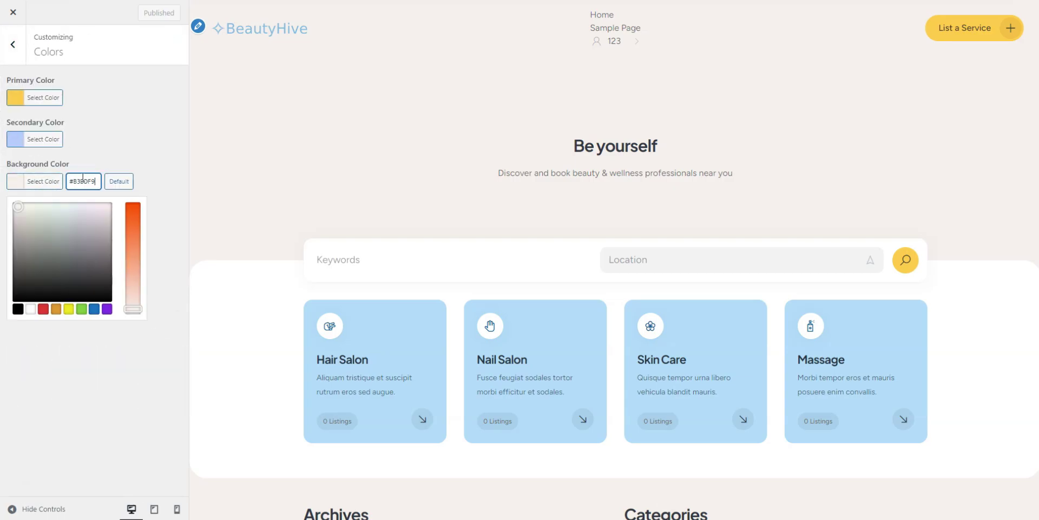
{"action": "left_click", "coordinate": [54, 139]}
{"action": "left_click", "coordinate": [83, 139]}
{"action": "type", "text": "#b3ddf9"}
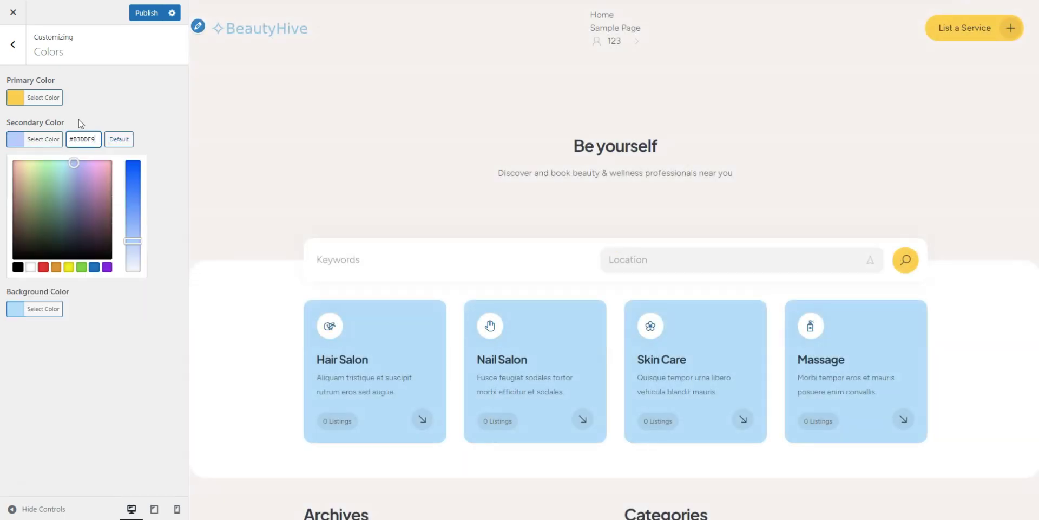
{"action": "left_click", "coordinate": [54, 98]}
{"action": "left_click", "coordinate": [83, 98]}
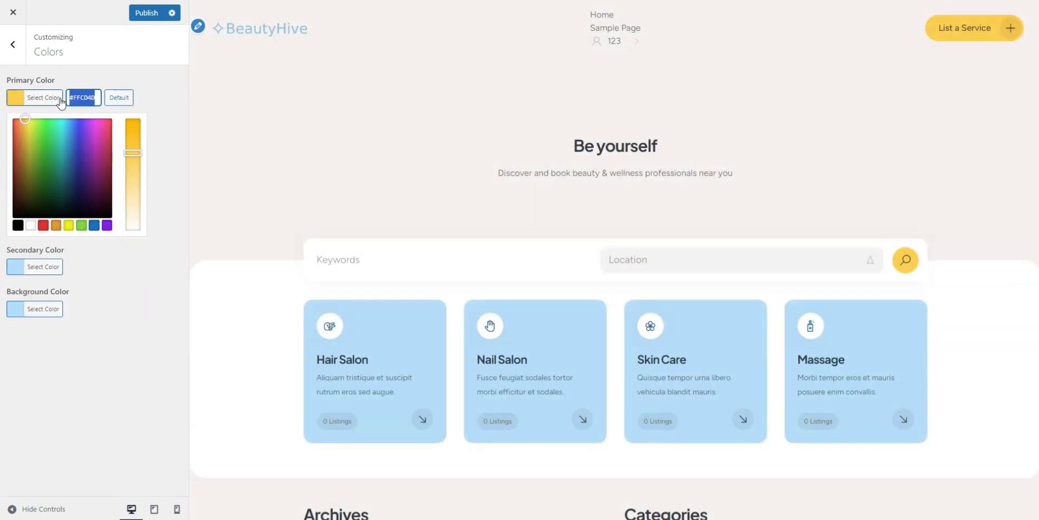
{"action": "type", "text": "#b3ddf9"}
{"action": "left_click", "coordinate": [152, 13]}
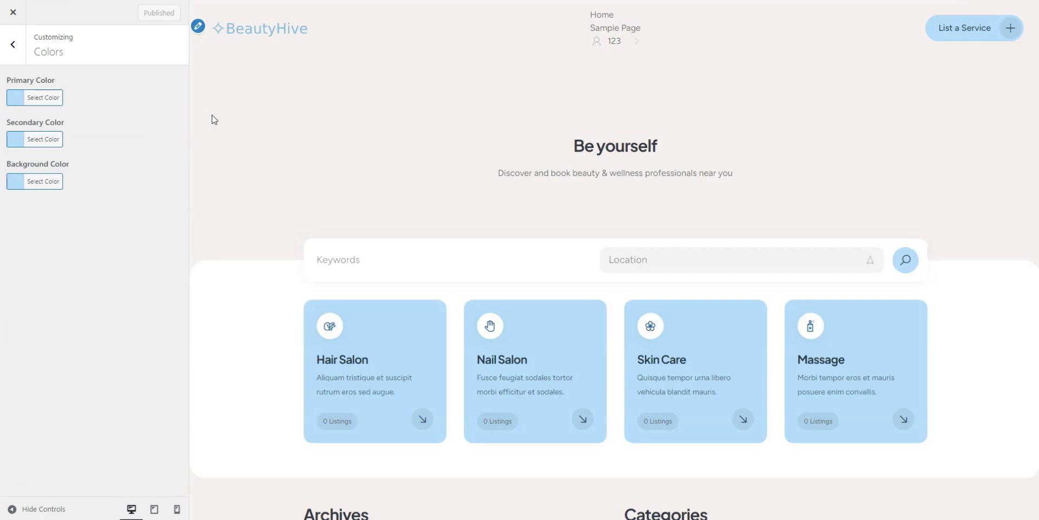
{"action": "left_click", "coordinate": [24, 56]}
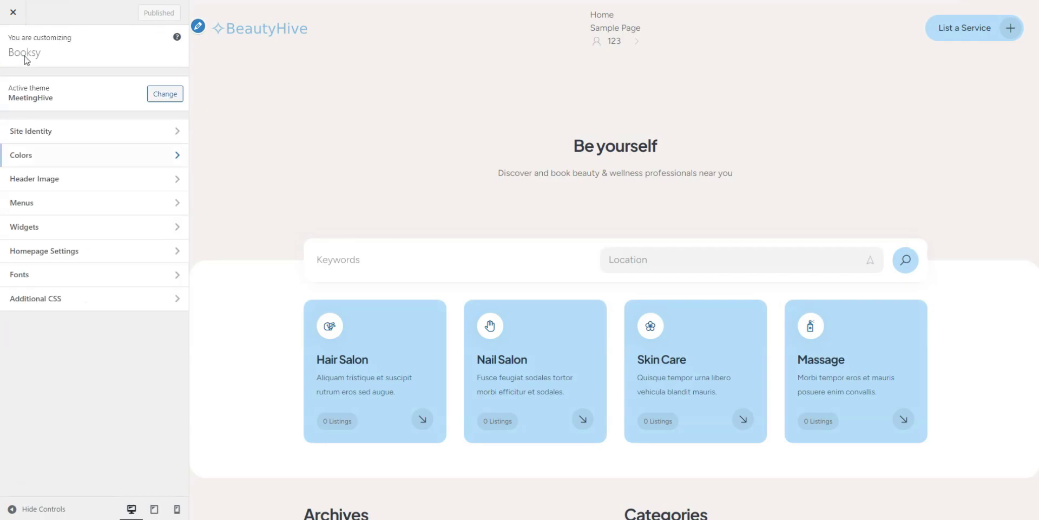
- Set the blue star image from the media library as the header image without cropping, and publish it
{"action": "left_click", "coordinate": [38, 177]}
{"action": "left_click", "coordinate": [38, 170]}
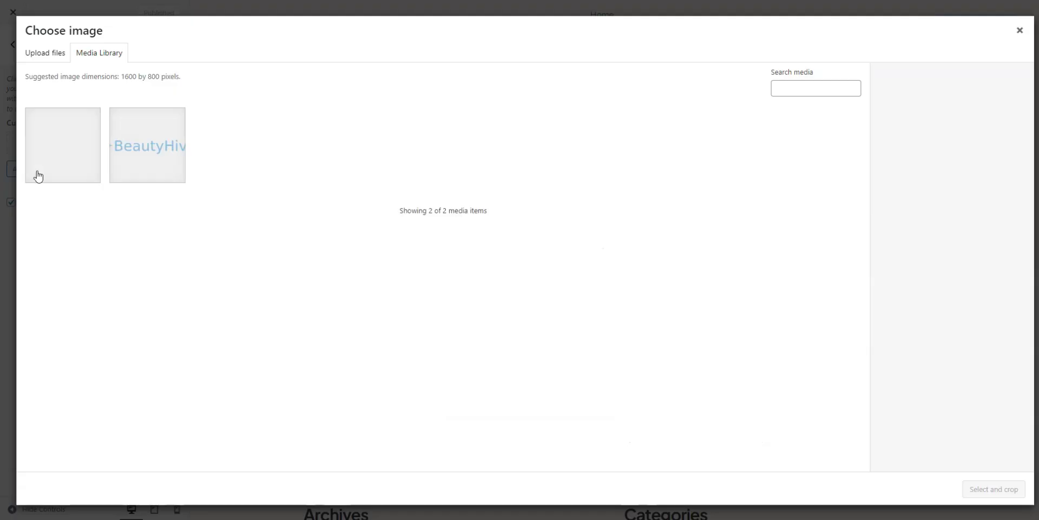
{"action": "left_click", "coordinate": [37, 176]}
{"action": "left_click", "coordinate": [987, 490]}
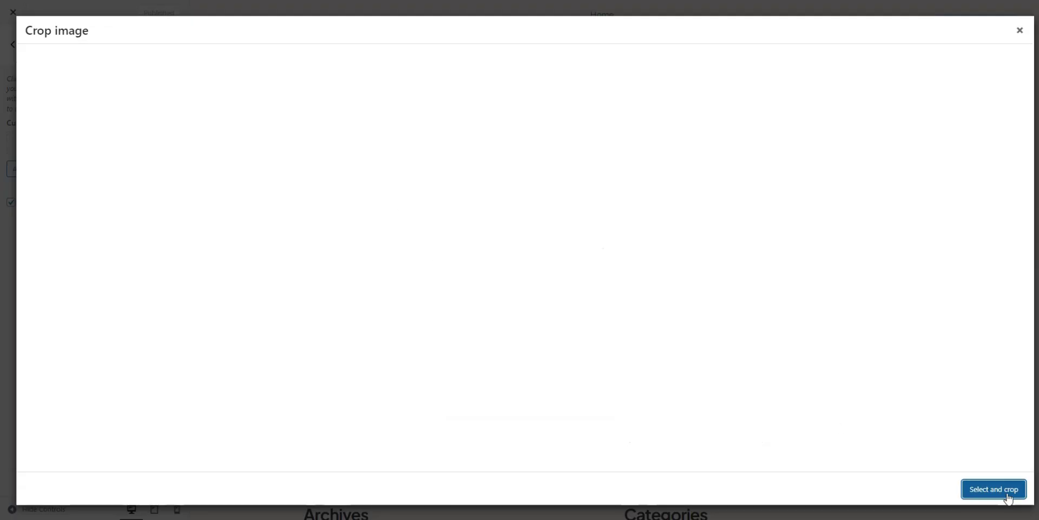
{"action": "left_click", "coordinate": [941, 489]}
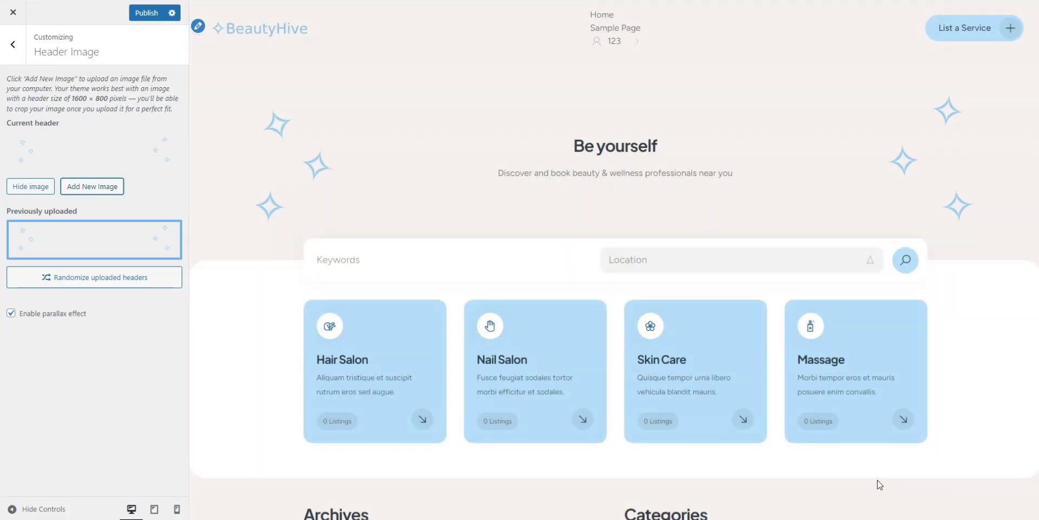
{"action": "left_click", "coordinate": [140, 15]}
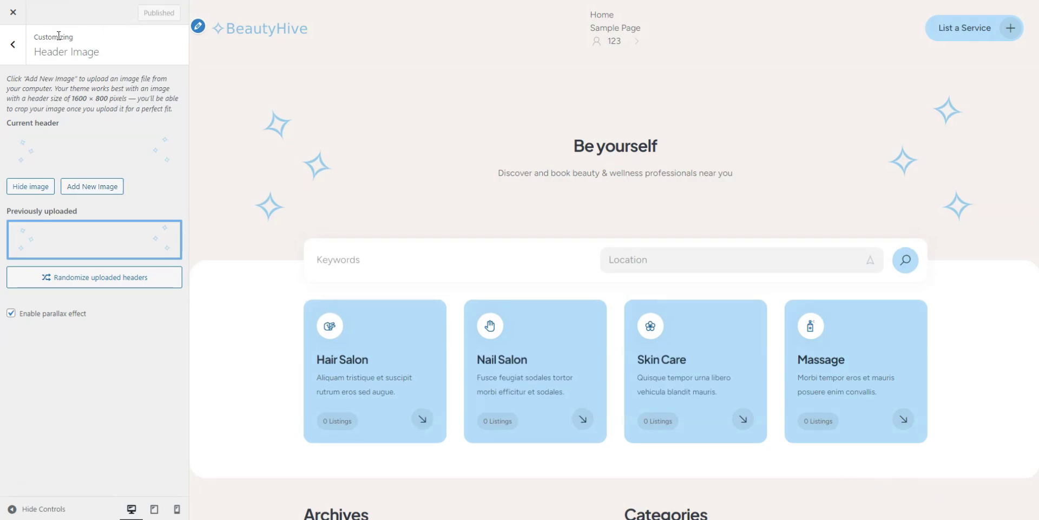
{"action": "left_click", "coordinate": [19, 55]}
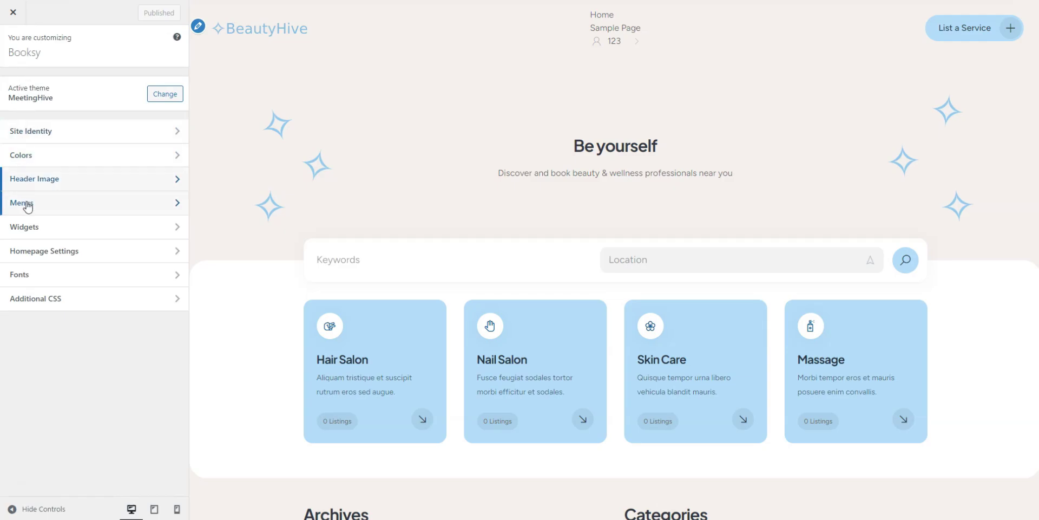
- Create a new menu named example and assign it to the Header location
{"action": "left_click", "coordinate": [27, 205]}
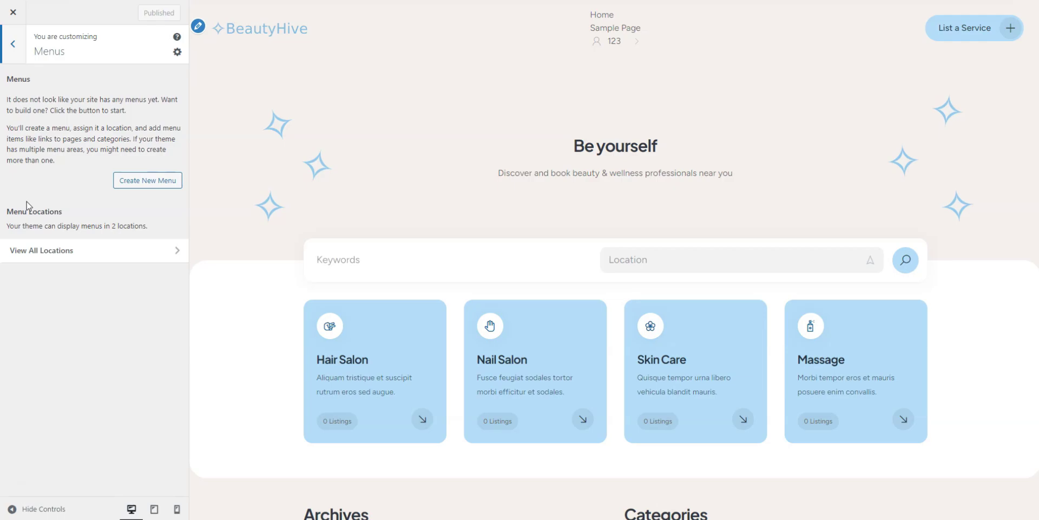
{"action": "left_click", "coordinate": [130, 185]}
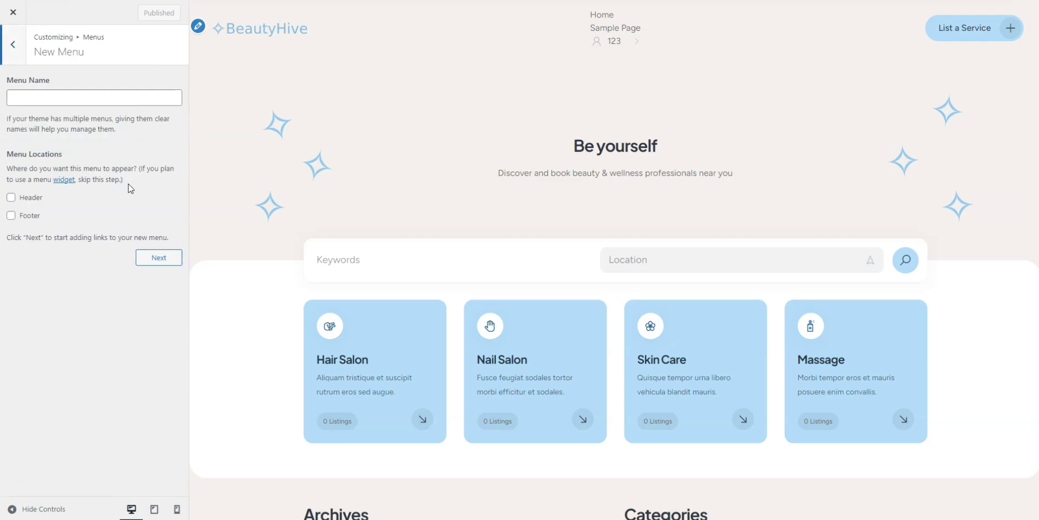
{"action": "left_click", "coordinate": [131, 100]}
{"action": "type", "text": "example"}
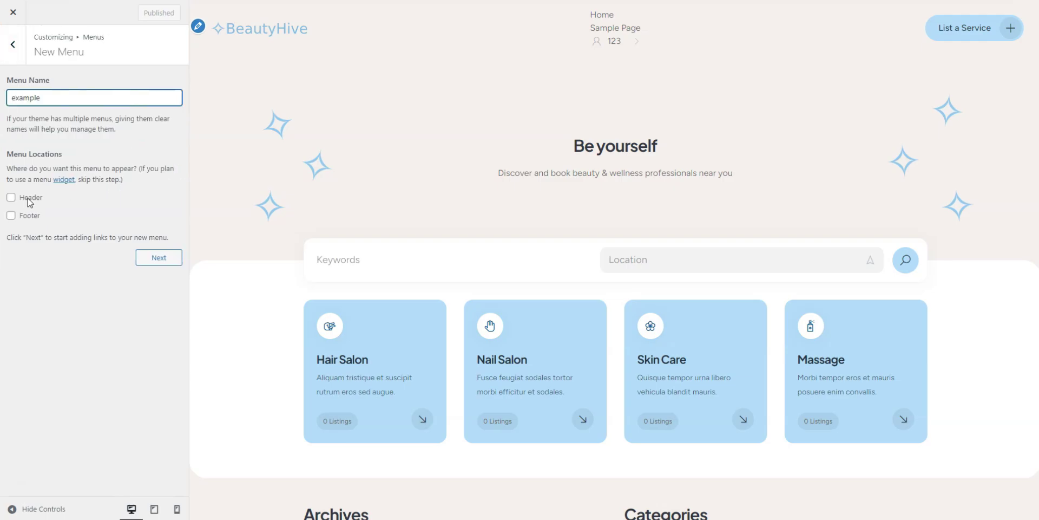
{"action": "left_click", "coordinate": [11, 197]}
{"action": "left_click", "coordinate": [153, 259]}
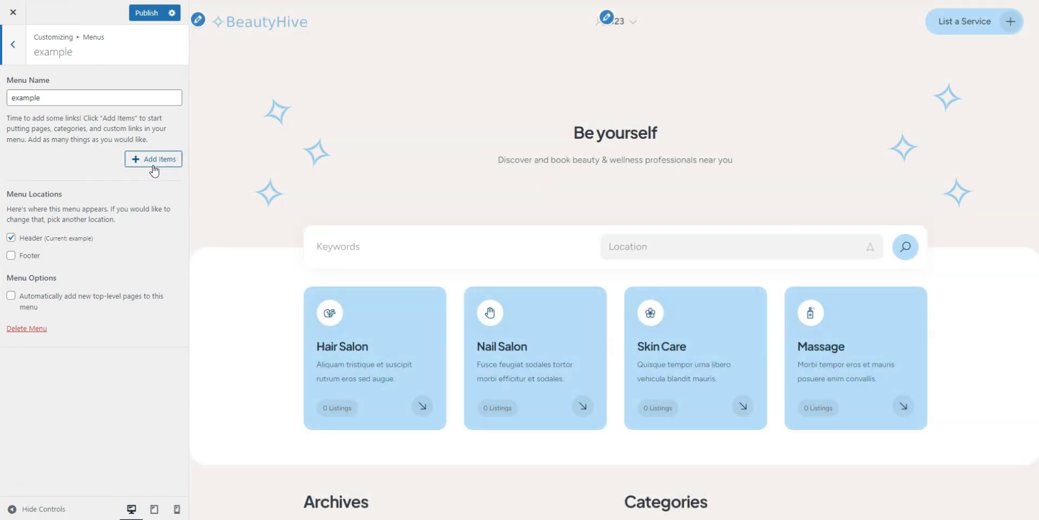
- Add the Home and Blog pages to the example menu and publish it
{"action": "left_click", "coordinate": [154, 165]}
{"action": "left_click", "coordinate": [209, 105]}
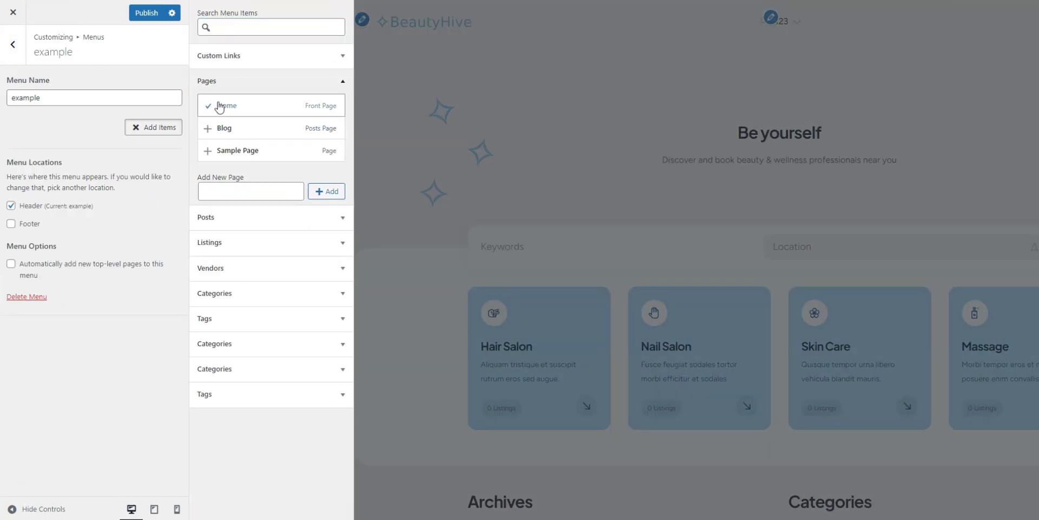
{"action": "left_click", "coordinate": [223, 128]}
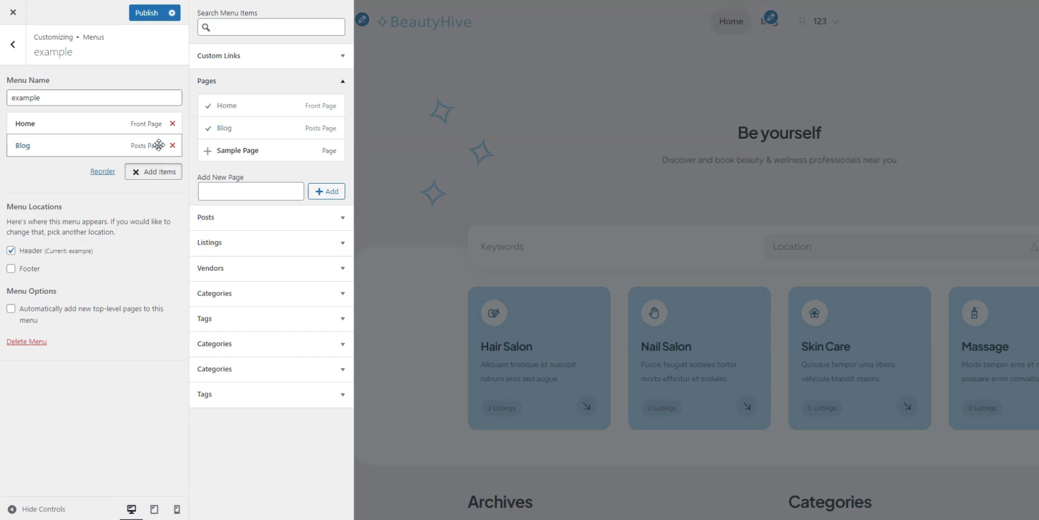
{"action": "left_click", "coordinate": [71, 178]}
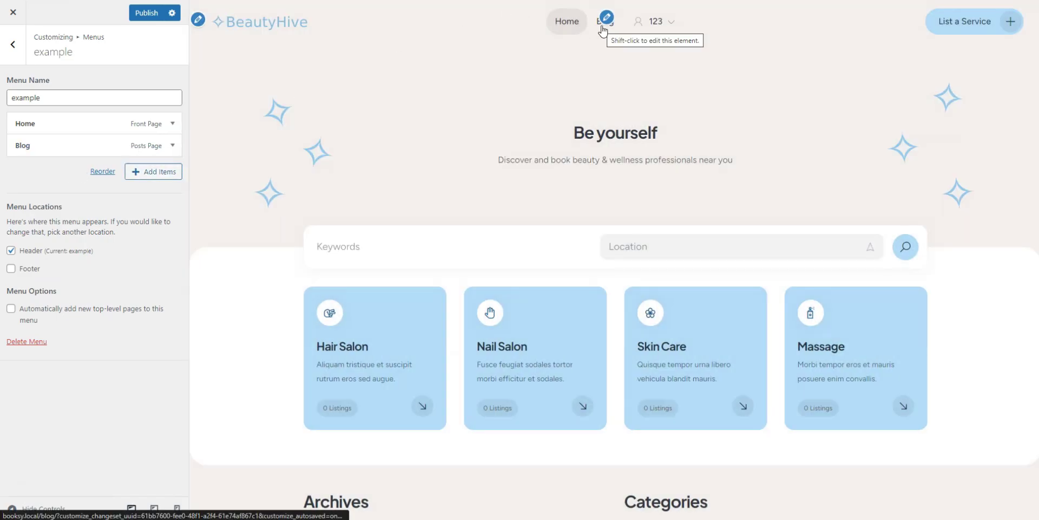
{"action": "left_click", "coordinate": [153, 18]}
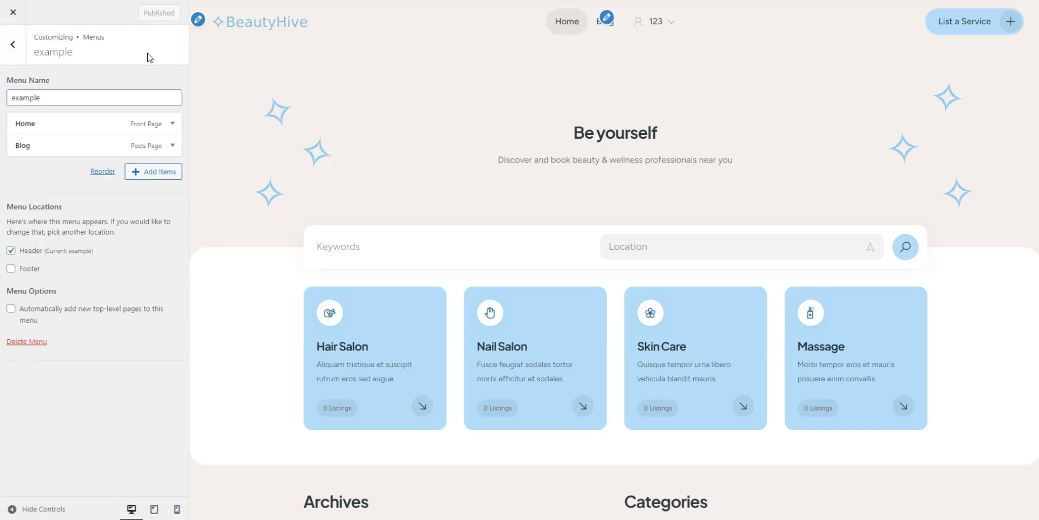
{"action": "left_click", "coordinate": [152, 172]}
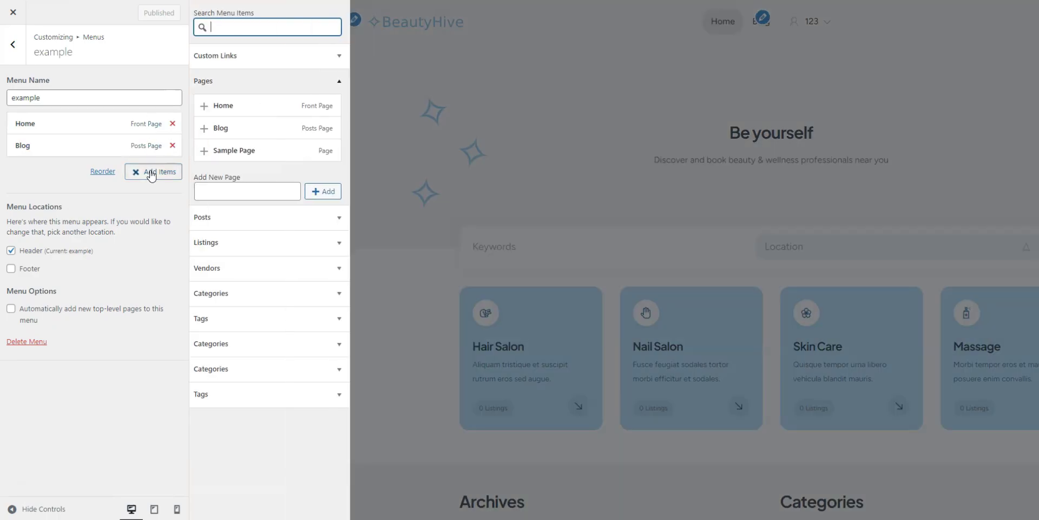
{"action": "left_click", "coordinate": [245, 61]}
{"action": "left_click", "coordinate": [282, 80]}
{"action": "key", "text": "ctrl+v"}
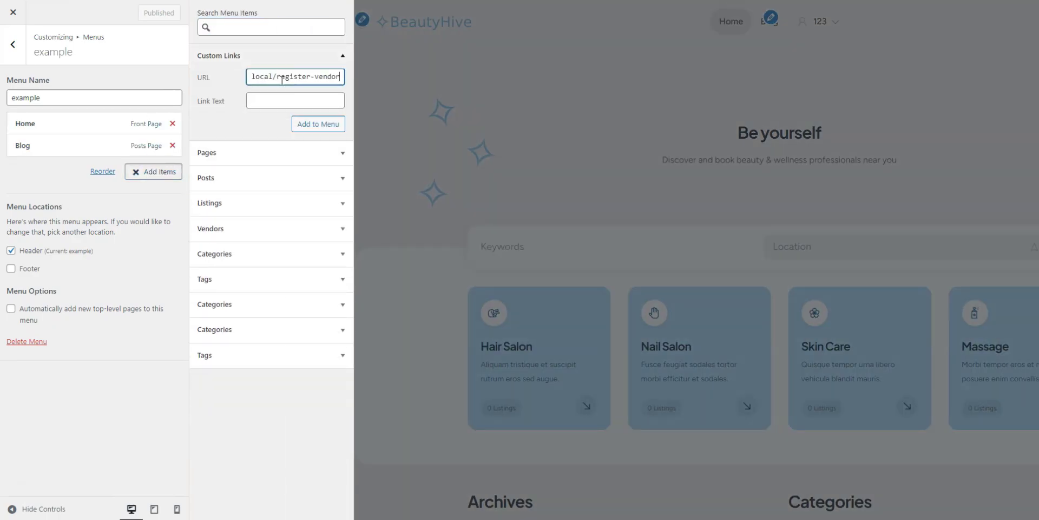
{"action": "left_click", "coordinate": [276, 102]}
{"action": "type", "text": "Become a Service Provider"}
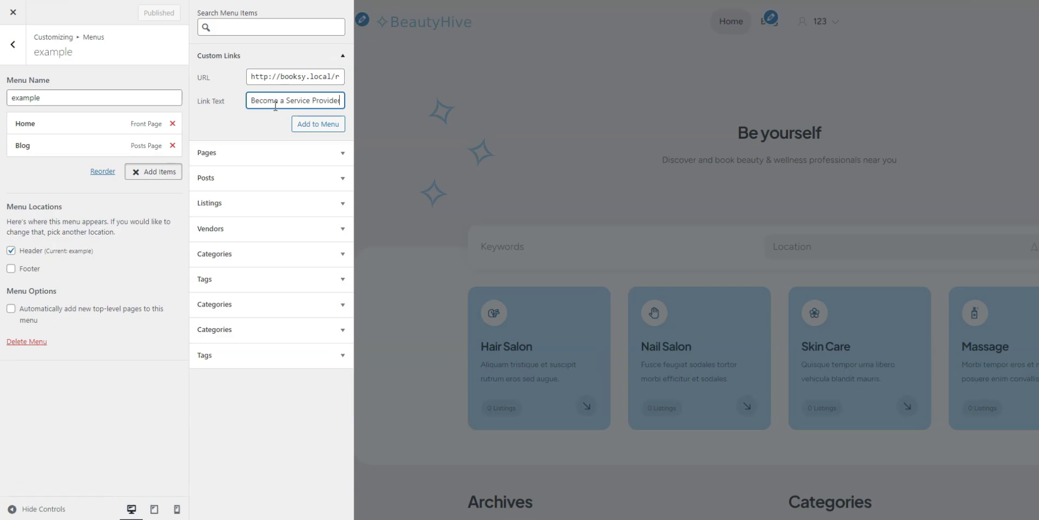
{"action": "left_click", "coordinate": [302, 124]}
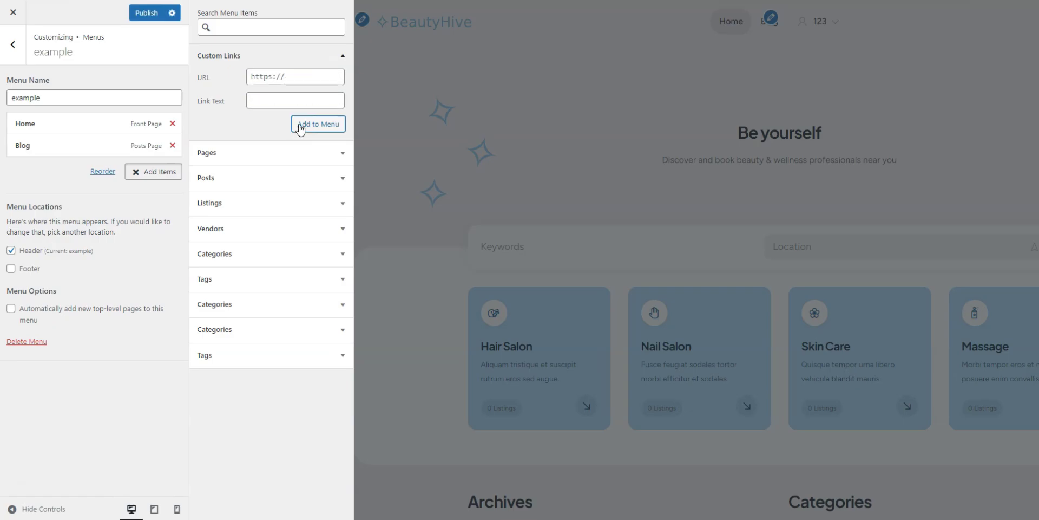
{"action": "left_click", "coordinate": [154, 13]}
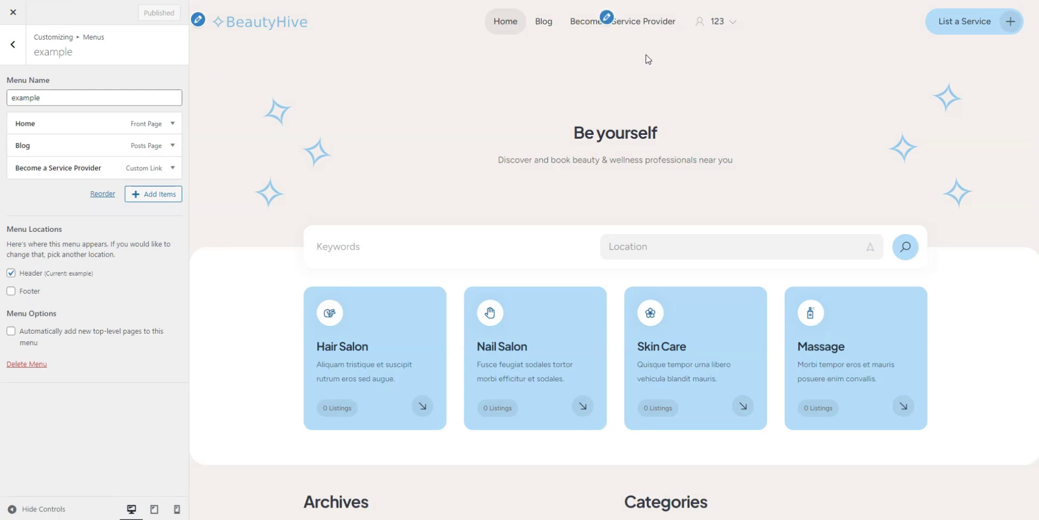
- Examine the site's widget areas and the homepage settings in the theme customizer
{"action": "left_click", "coordinate": [10, 50]}
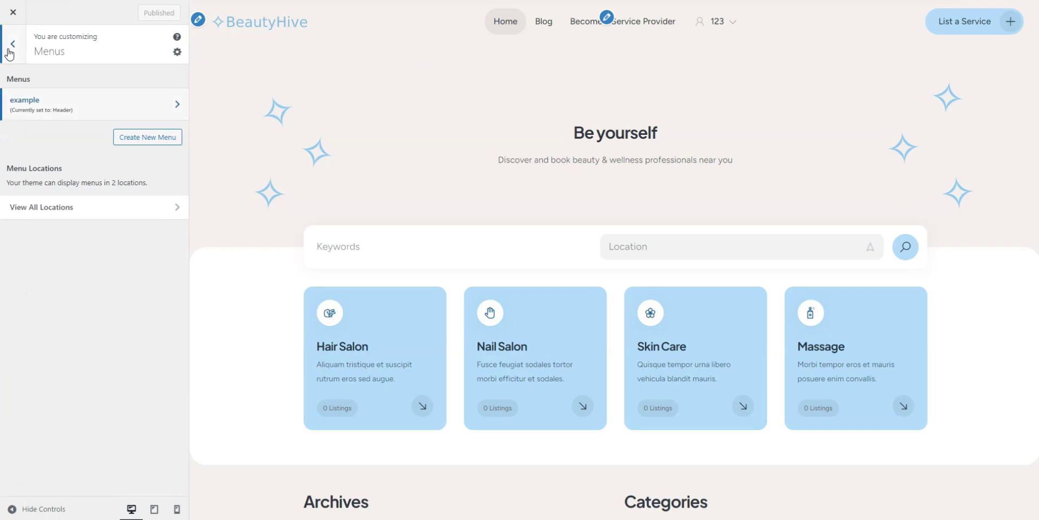
{"action": "left_click", "coordinate": [9, 50]}
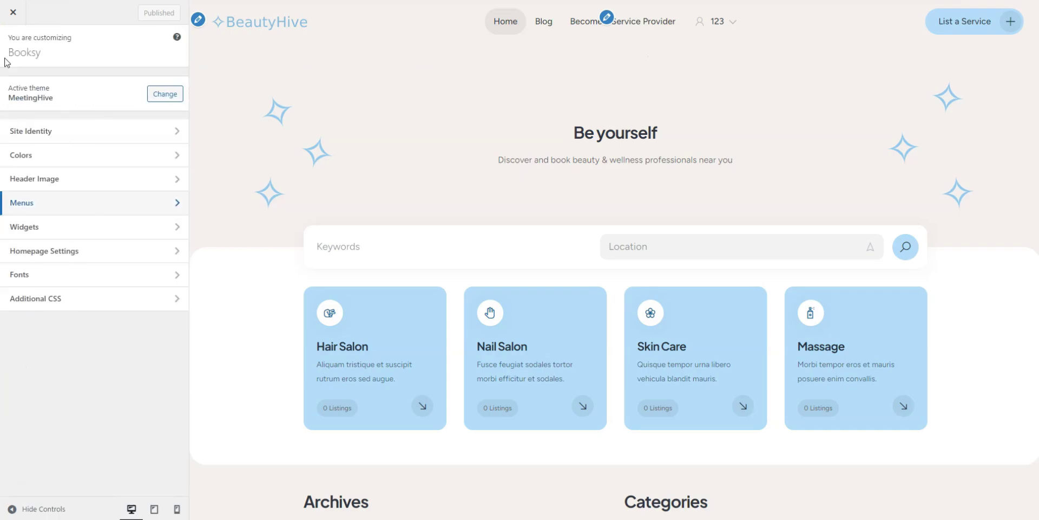
{"action": "left_click", "coordinate": [53, 233]}
{"action": "scroll", "coordinate": [201, 231], "scroll_direction": "down", "scroll_amount": 2}
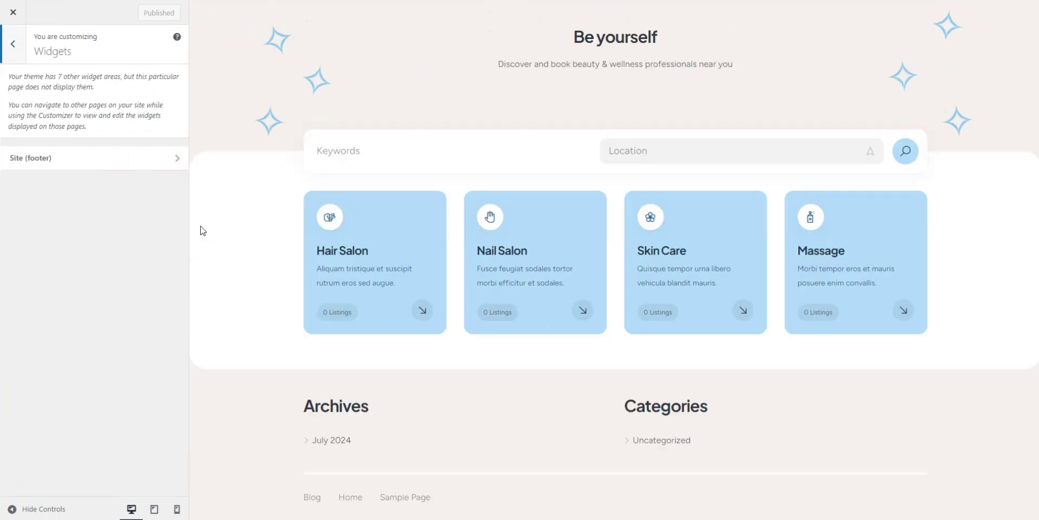
{"action": "scroll", "coordinate": [237, 323], "scroll_direction": "up", "scroll_amount": 2}
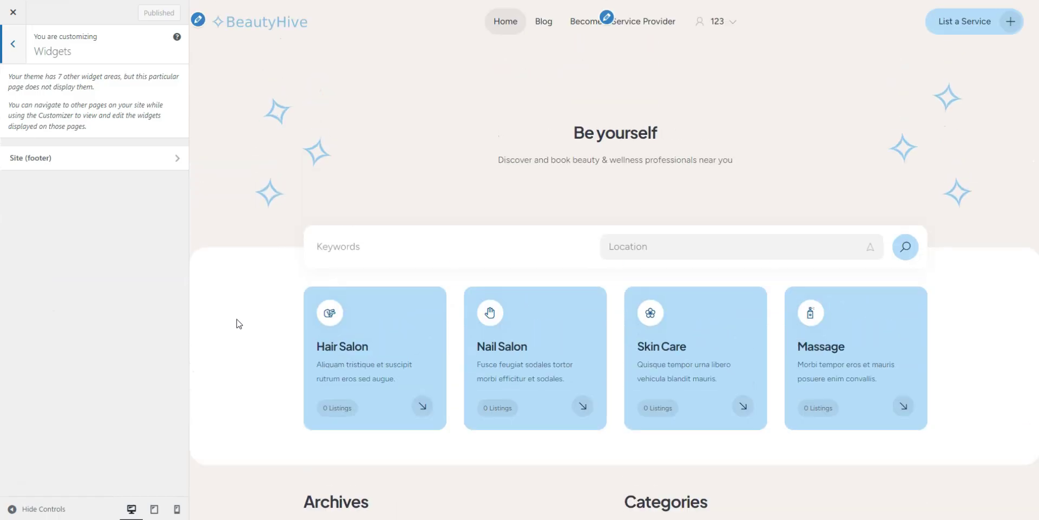
{"action": "left_click", "coordinate": [13, 44]}
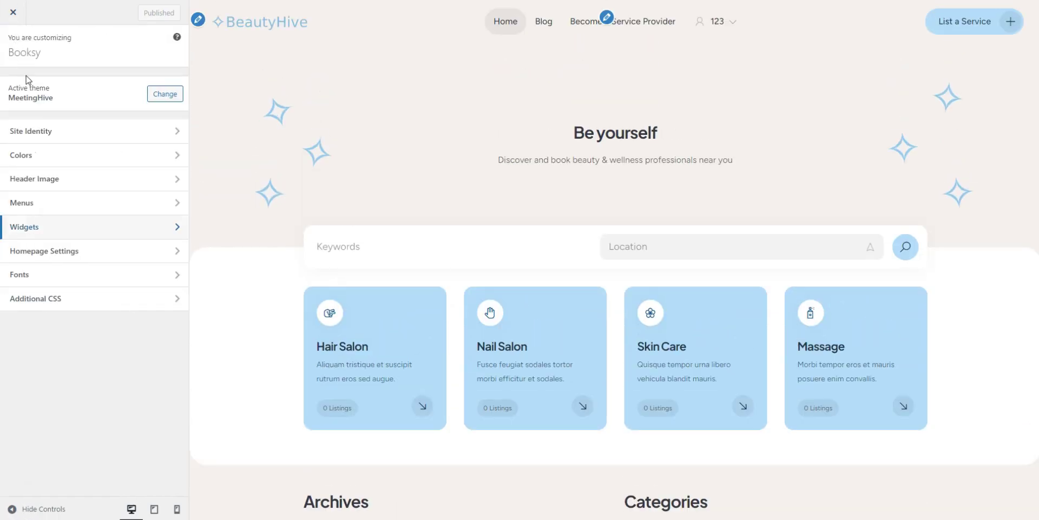
{"action": "left_click", "coordinate": [71, 257]}
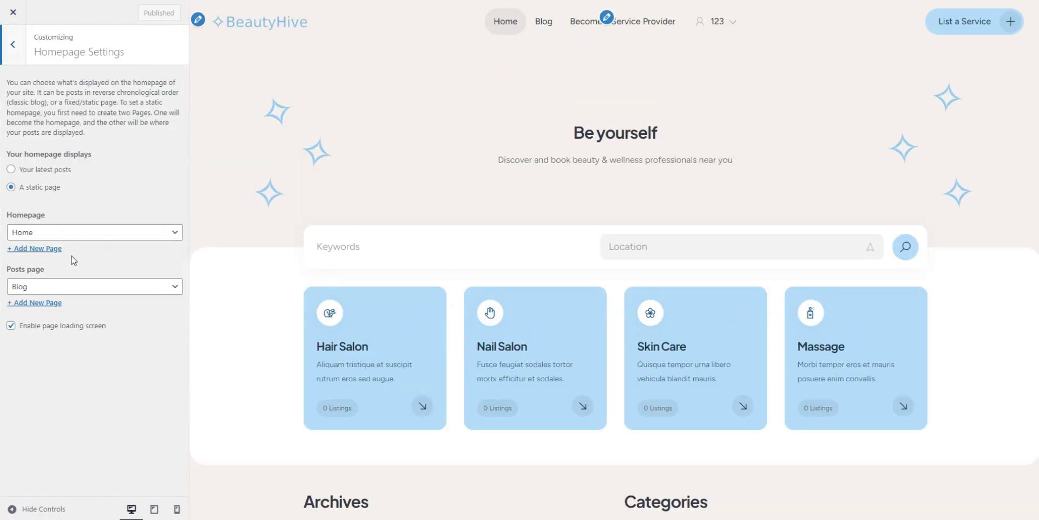
{"action": "left_click", "coordinate": [13, 60]}
- Examine the available body fonts and the additional CSS editor in the theme customizer
{"action": "left_click", "coordinate": [44, 279]}
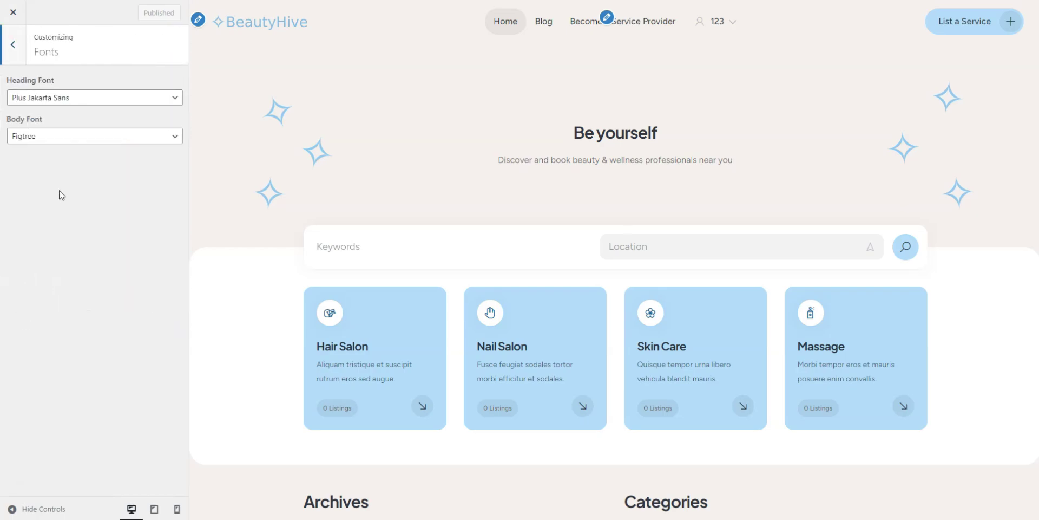
{"action": "left_click", "coordinate": [55, 136]}
{"action": "scroll", "coordinate": [70, 254], "scroll_direction": "down", "scroll_amount": 4}
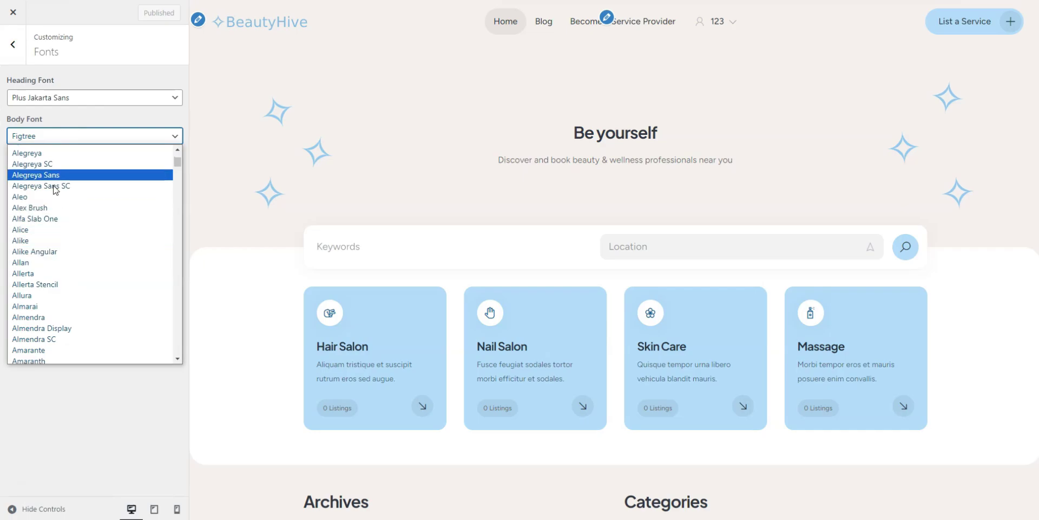
{"action": "left_click", "coordinate": [20, 57]}
{"action": "left_click", "coordinate": [20, 57]}
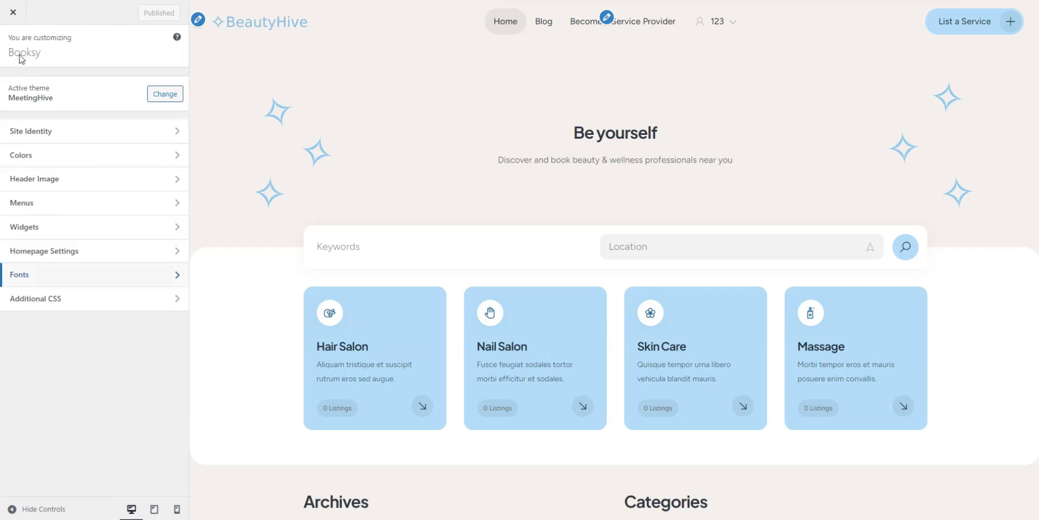
{"action": "left_click", "coordinate": [60, 299]}
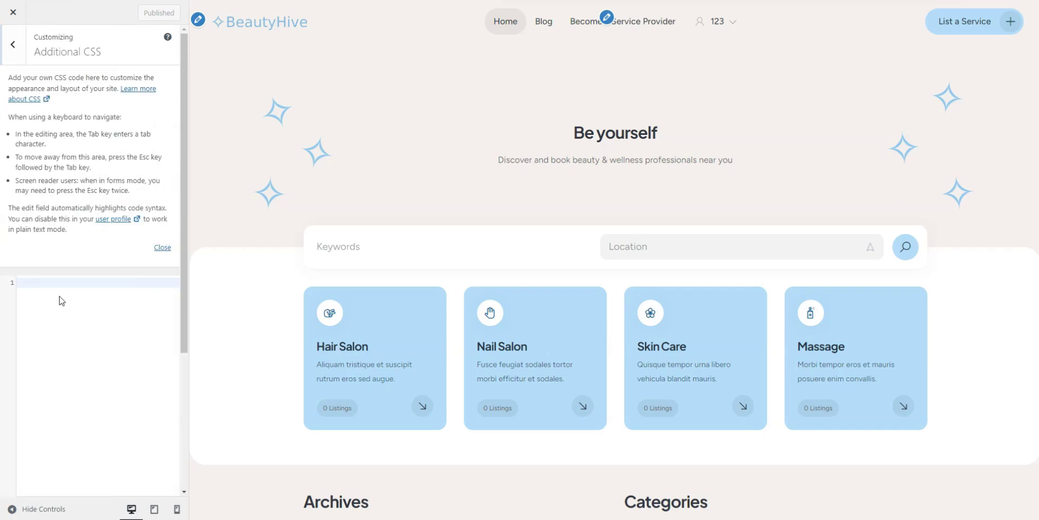
{"action": "scroll", "coordinate": [61, 301], "scroll_direction": "down", "scroll_amount": 1}
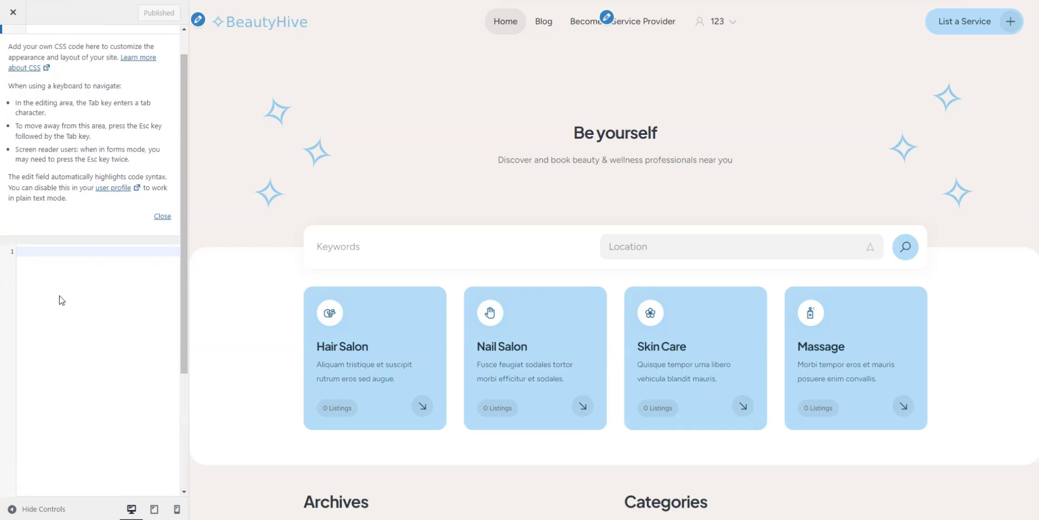
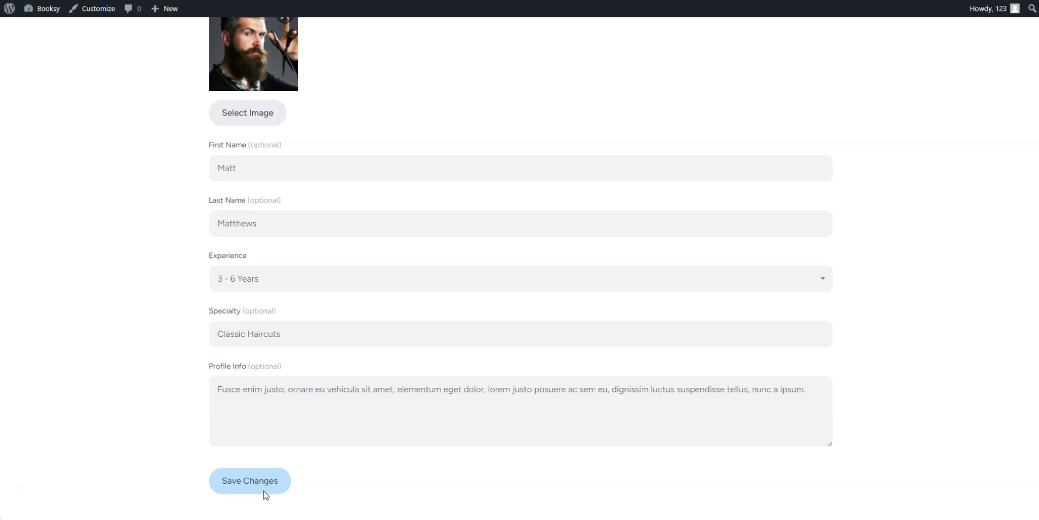
- Save the completed service provider profile
{"action": "left_click", "coordinate": [265, 491]}
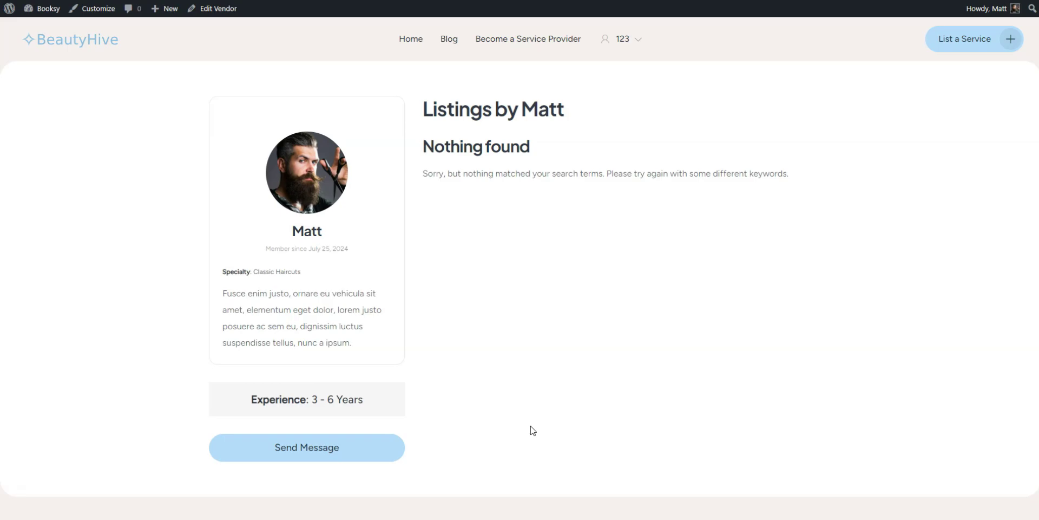
- Start a new service listing, go through its Hair Salon details and booking settings, and submit it
{"action": "left_click", "coordinate": [970, 57]}
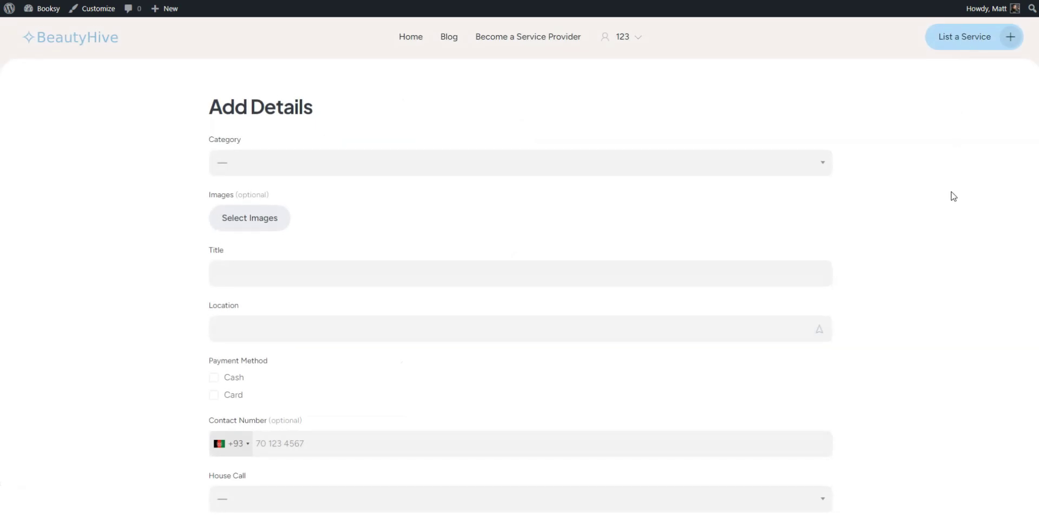
{"action": "scroll", "coordinate": [954, 196], "scroll_direction": "down", "scroll_amount": 3}
{"action": "scroll", "coordinate": [954, 196], "scroll_direction": "down", "scroll_amount": 5}
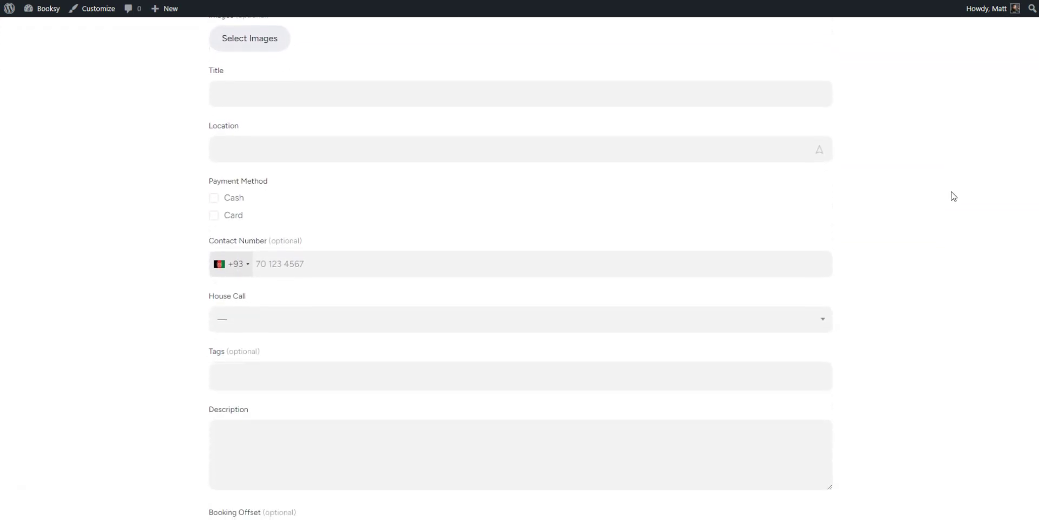
{"action": "scroll", "coordinate": [954, 196], "scroll_direction": "down", "scroll_amount": 4}
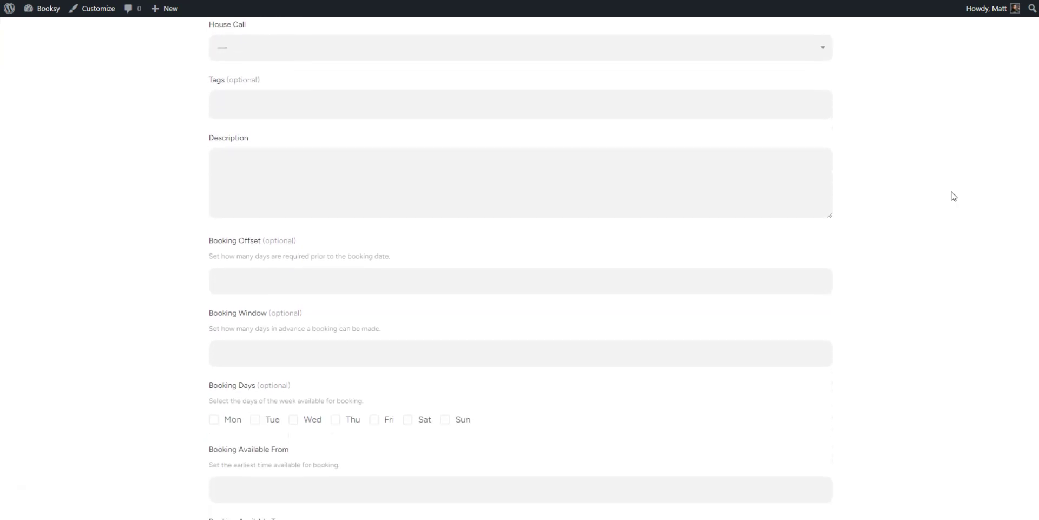
{"action": "scroll", "coordinate": [954, 196], "scroll_direction": "down", "scroll_amount": 3}
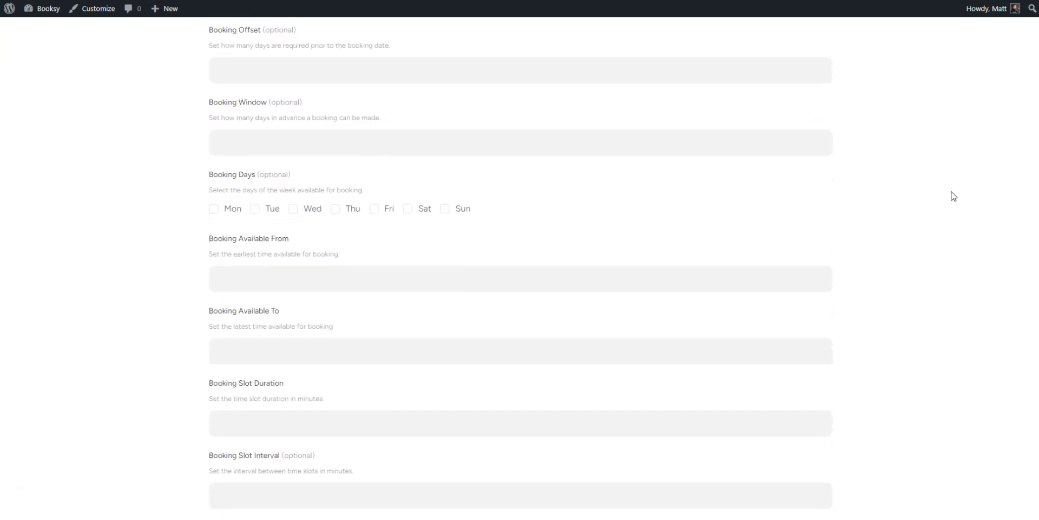
{"action": "scroll", "coordinate": [954, 196], "scroll_direction": "up", "scroll_amount": 15}
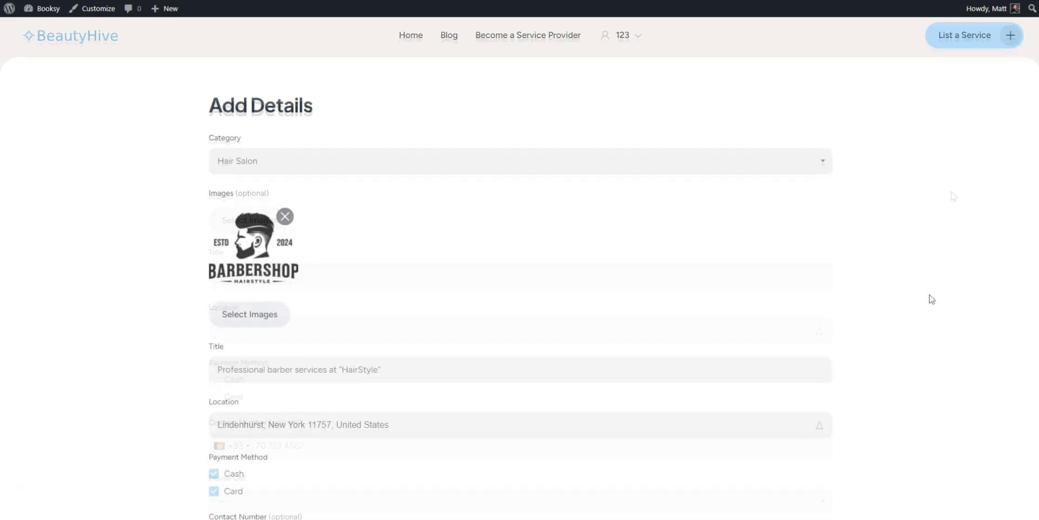
{"action": "scroll", "coordinate": [931, 298], "scroll_direction": "down", "scroll_amount": 5}
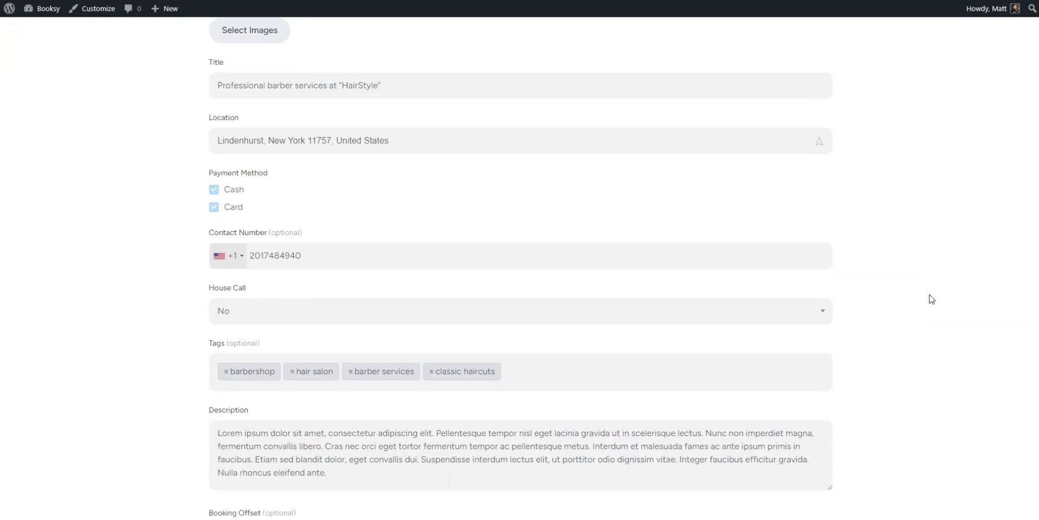
{"action": "scroll", "coordinate": [931, 299], "scroll_direction": "down", "scroll_amount": 10}
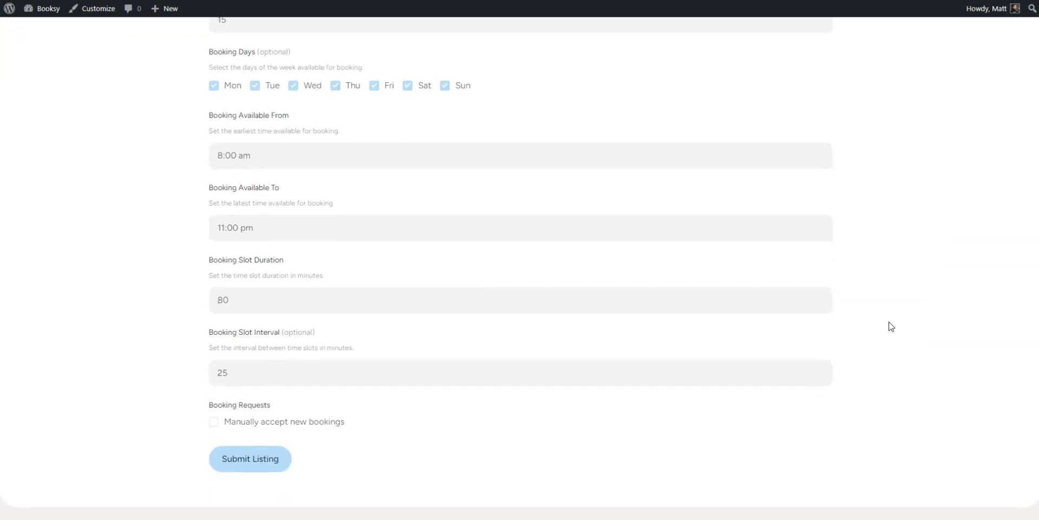
{"action": "left_click", "coordinate": [244, 470]}
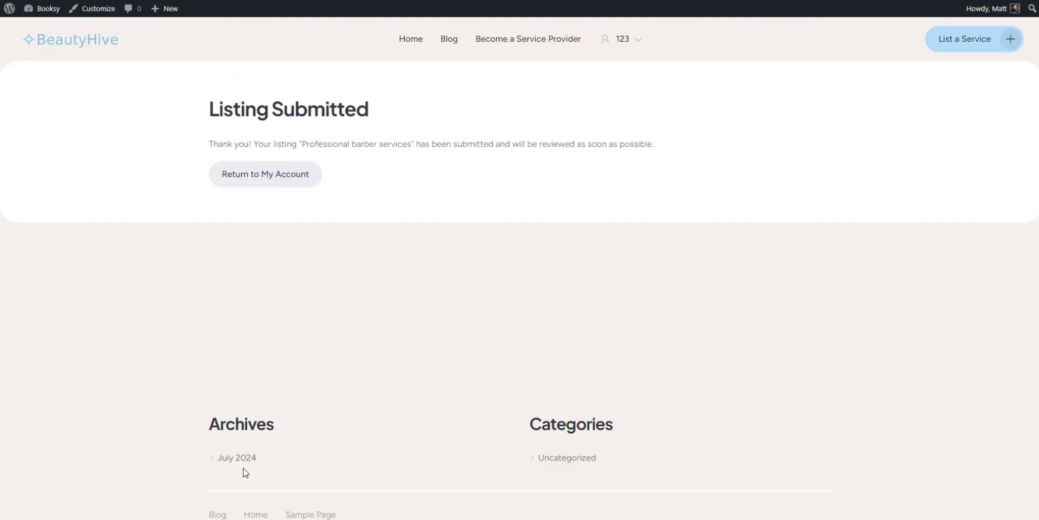
- Publish the pending "Professional barber services" listing from the WordPress admin
{"action": "mouse_move", "coordinate": [50, 10]}
{"action": "left_click", "coordinate": [50, 11]}
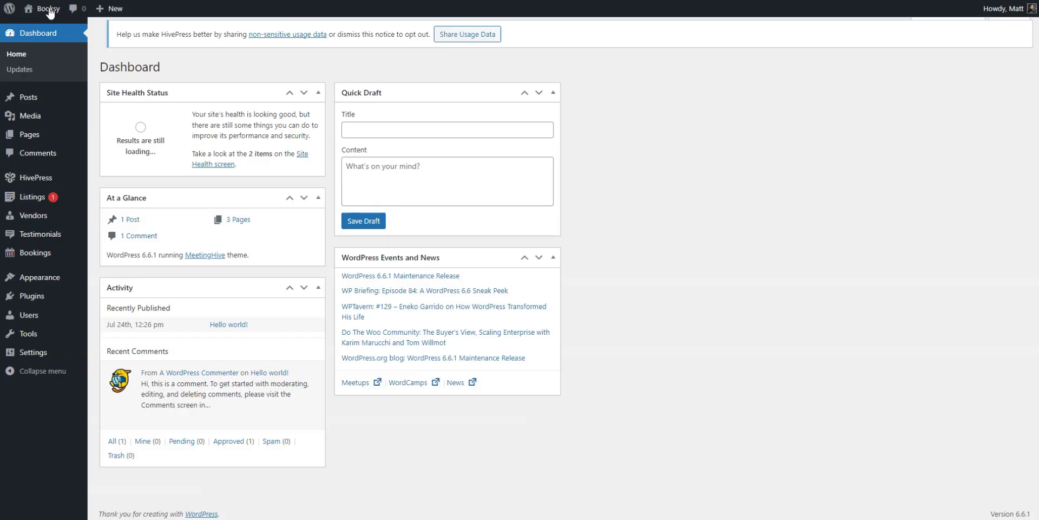
{"action": "mouse_move", "coordinate": [48, 203]}
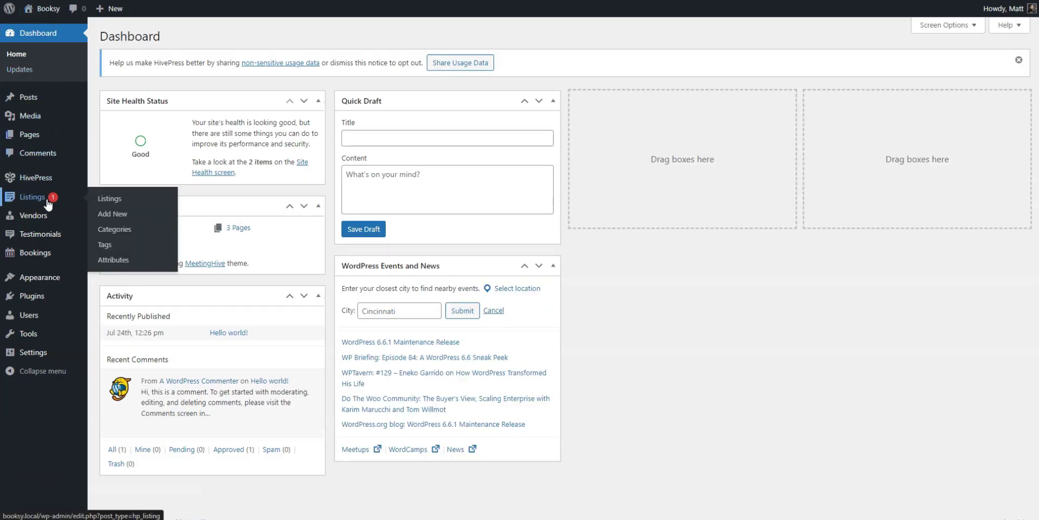
{"action": "left_click", "coordinate": [47, 203]}
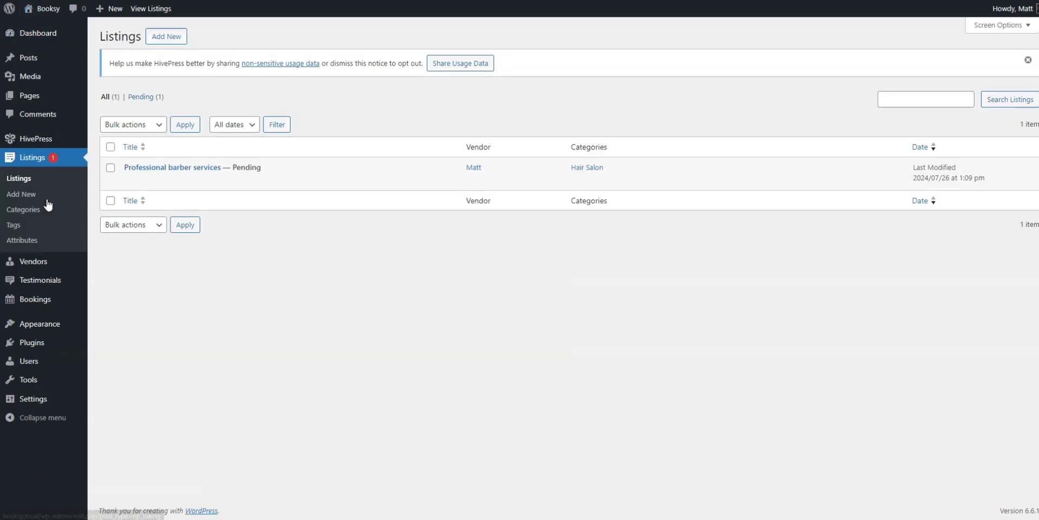
{"action": "left_click", "coordinate": [171, 171]}
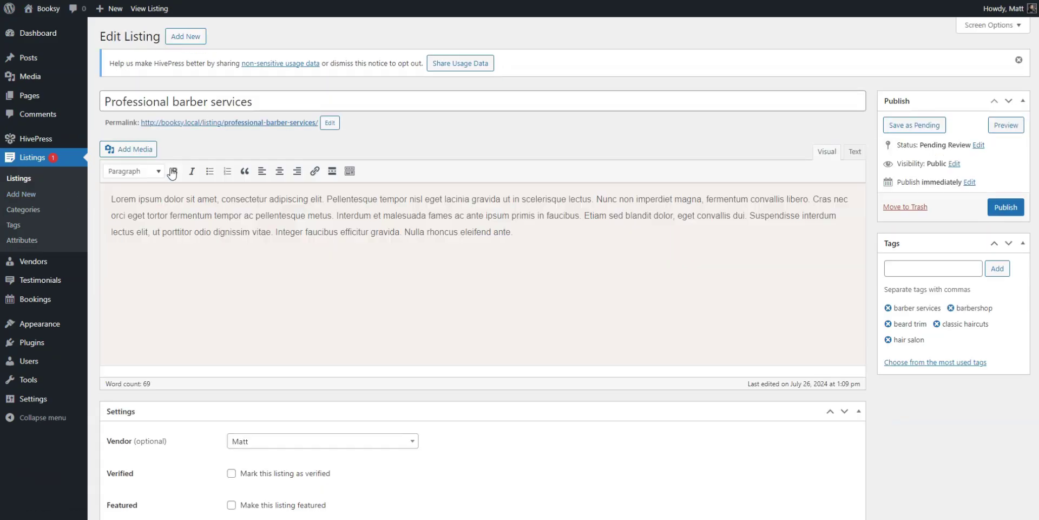
{"action": "left_click", "coordinate": [1003, 213]}
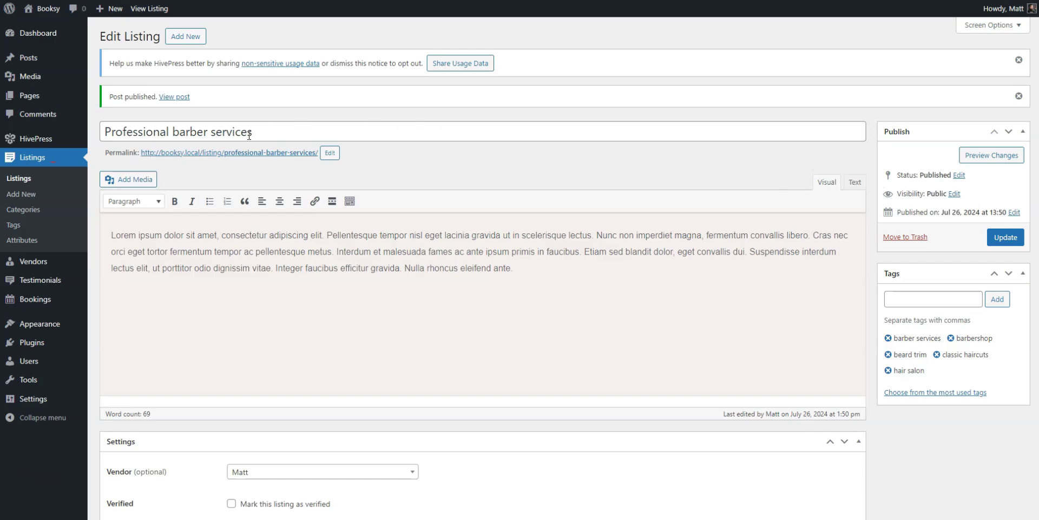
- Open the published "Professional barber services" listing on the site and examine its details, map and vendor block
{"action": "left_click", "coordinate": [232, 153]}
{"action": "scroll", "coordinate": [233, 162], "scroll_direction": "down", "scroll_amount": 2}
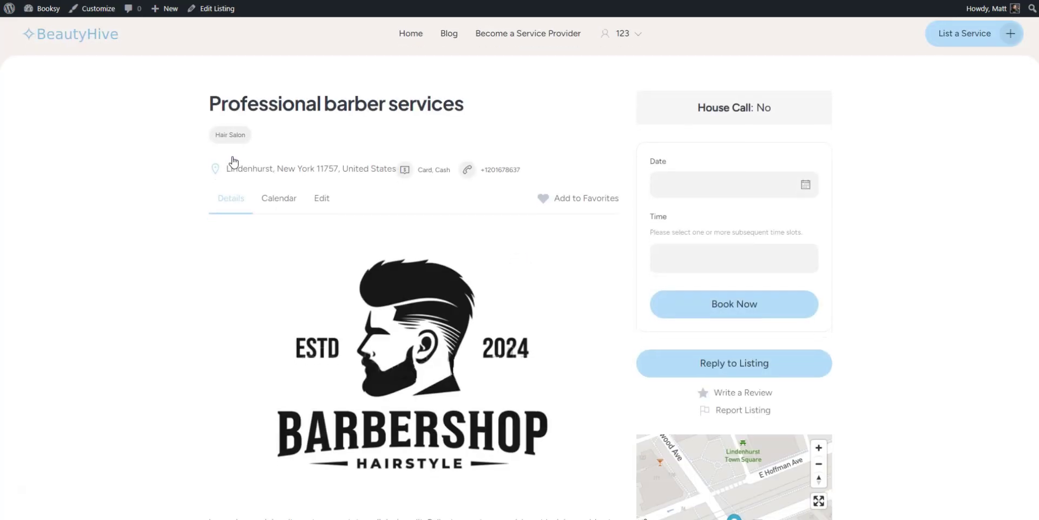
{"action": "scroll", "coordinate": [233, 162], "scroll_direction": "down", "scroll_amount": 5}
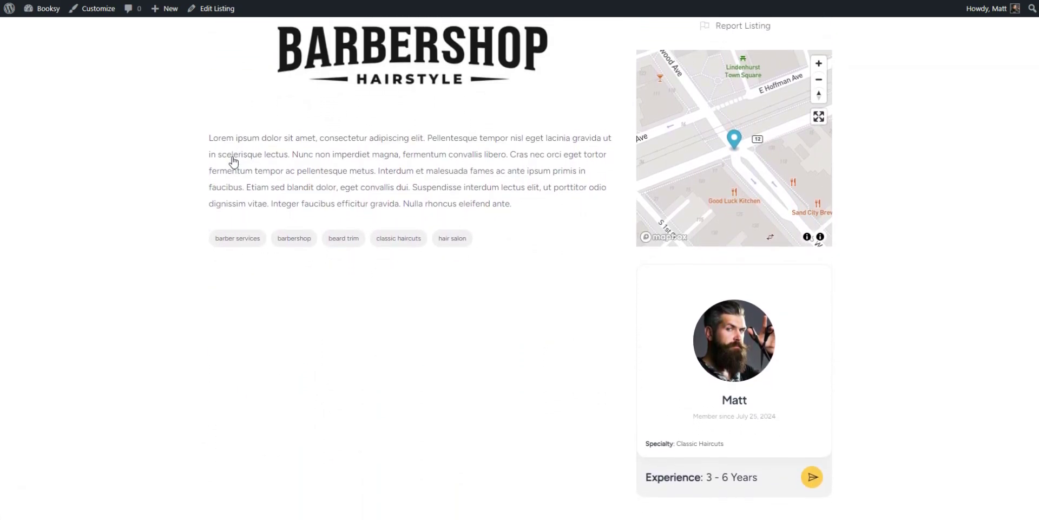
{"action": "scroll", "coordinate": [234, 161], "scroll_direction": "up", "scroll_amount": 2}
{"action": "scroll", "coordinate": [234, 162], "scroll_direction": "up", "scroll_amount": 5}
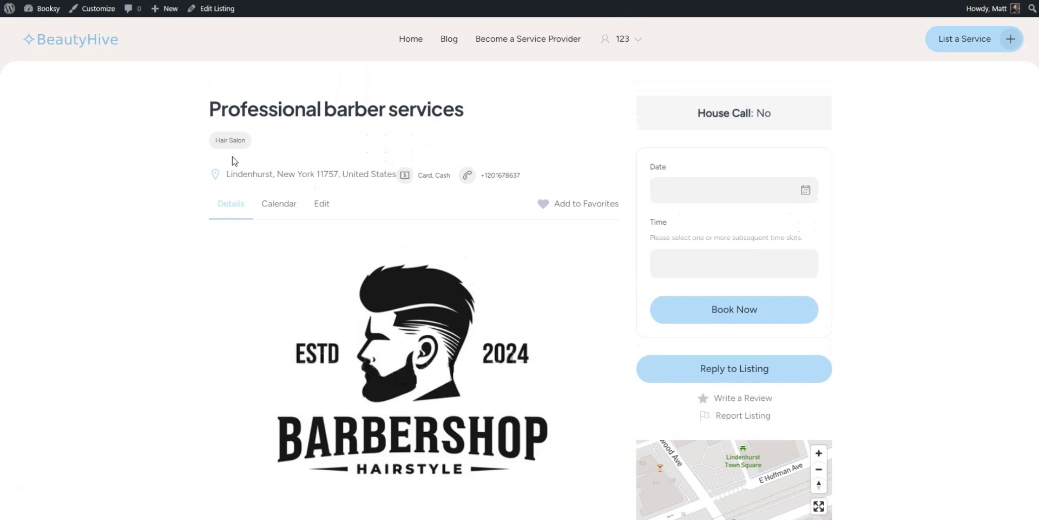
- Book the barber service for July 31, 2024 in the 3:05 pm - 4:05 pm slot and confirm the booking
{"action": "left_click", "coordinate": [676, 191]}
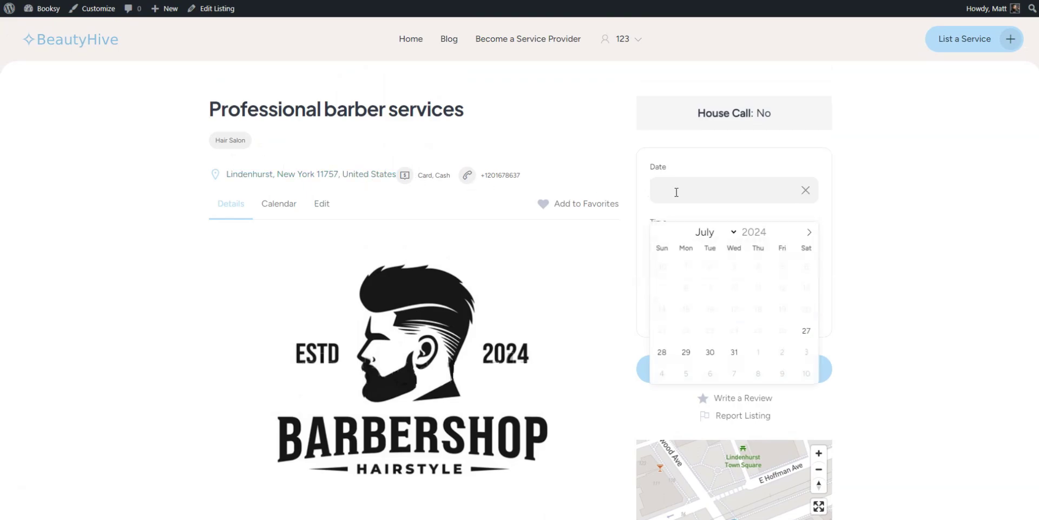
{"action": "left_click", "coordinate": [734, 352]}
{"action": "left_click", "coordinate": [715, 266]}
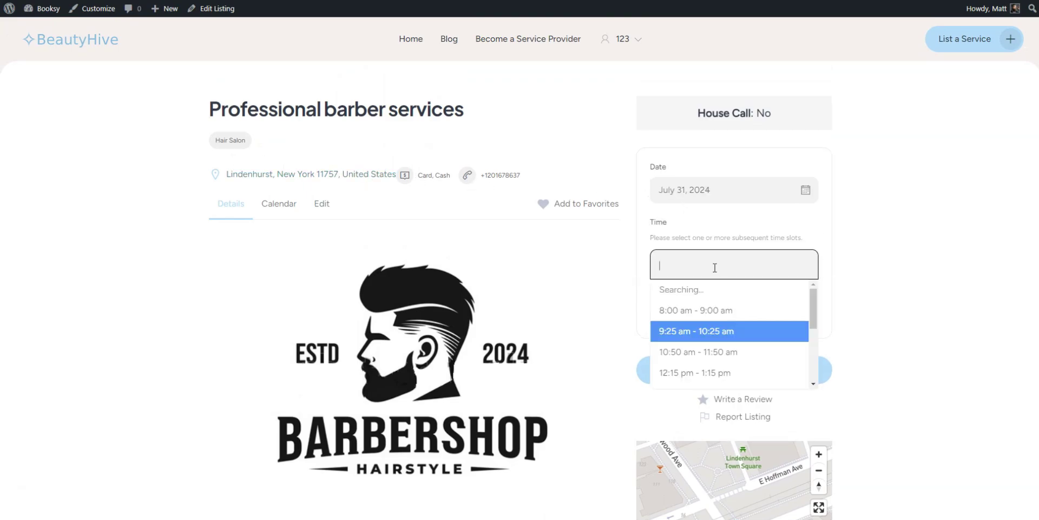
{"action": "scroll", "coordinate": [714, 328], "scroll_direction": "down", "scroll_amount": 3}
{"action": "scroll", "coordinate": [709, 326], "scroll_direction": "up", "scroll_amount": 1}
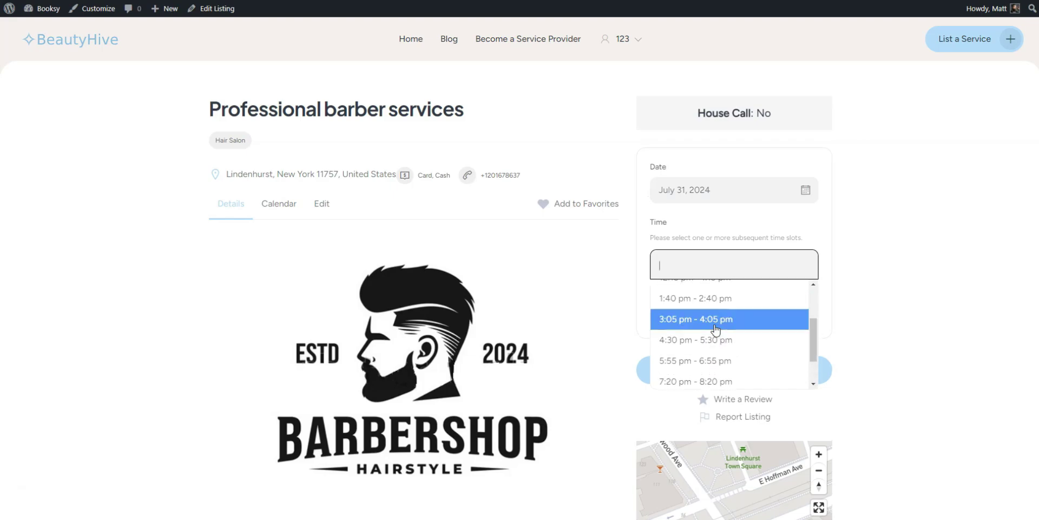
{"action": "left_click", "coordinate": [708, 319]}
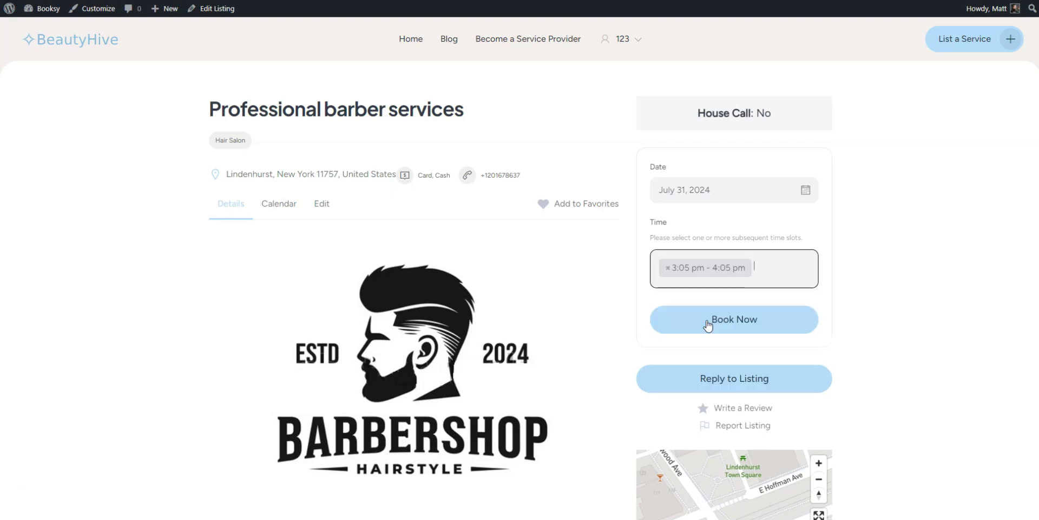
{"action": "left_click", "coordinate": [744, 327]}
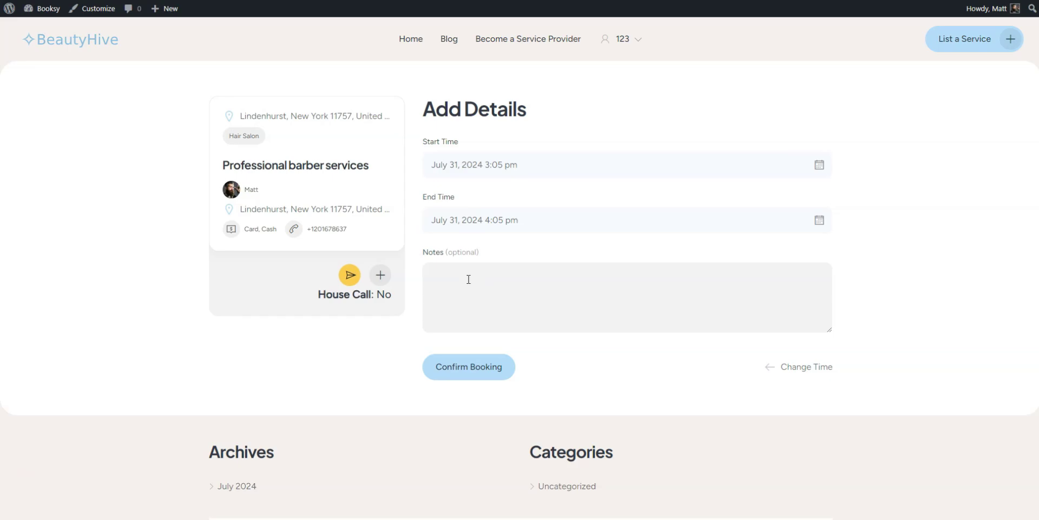
{"action": "left_click", "coordinate": [458, 366]}
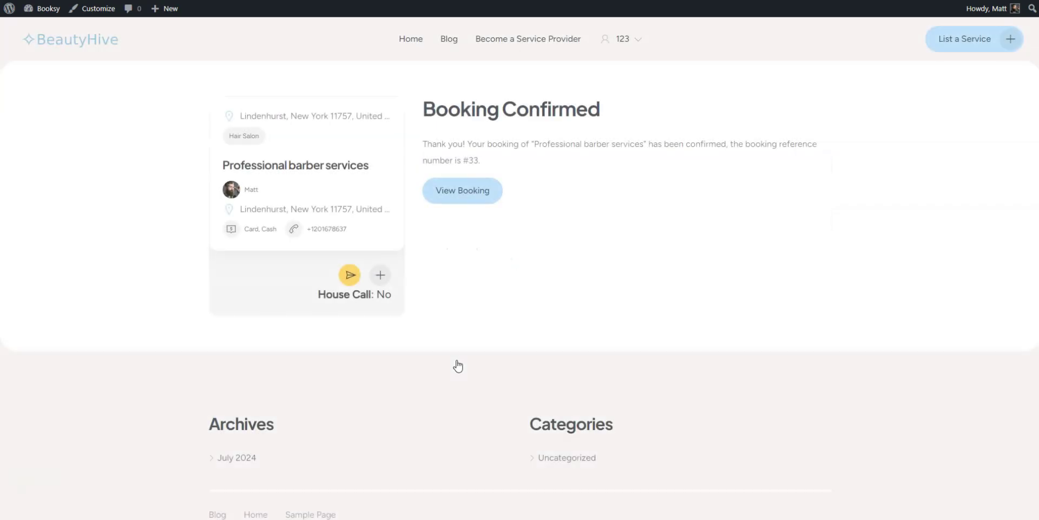
- View the confirmed booking, open its listing and examine the Jul 28 – Aug 3, 2024 week in the listing's booking calendar
{"action": "left_click", "coordinate": [463, 208]}
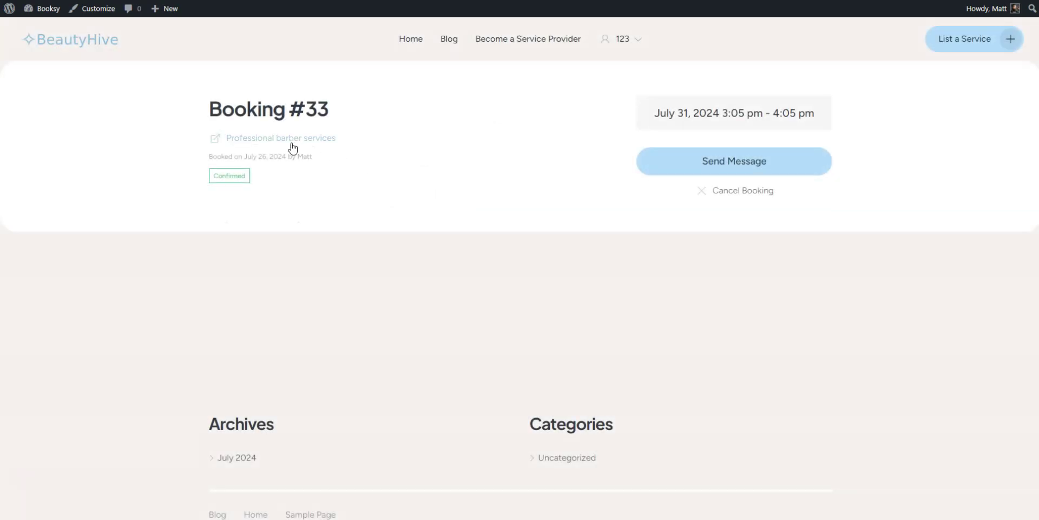
{"action": "left_click", "coordinate": [287, 142]}
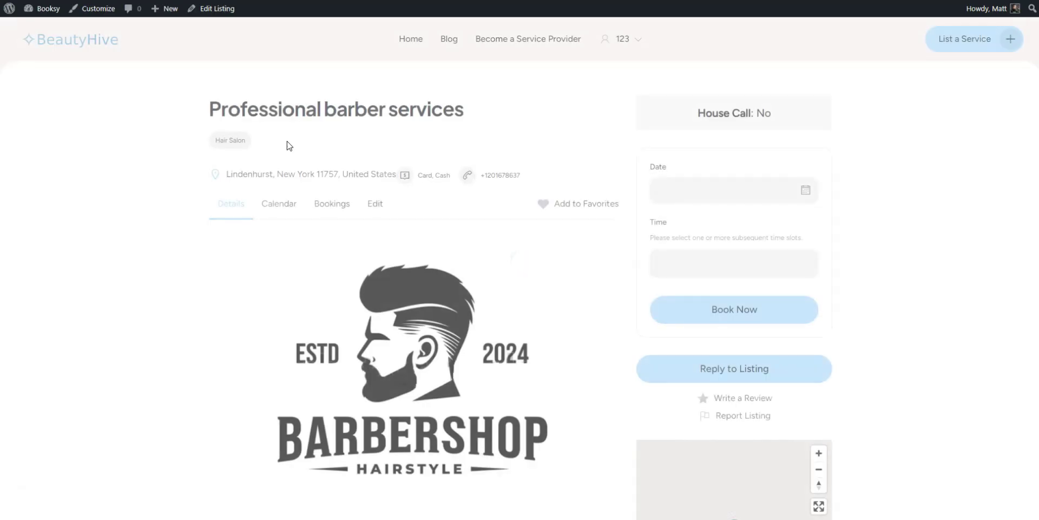
{"action": "left_click", "coordinate": [290, 212]}
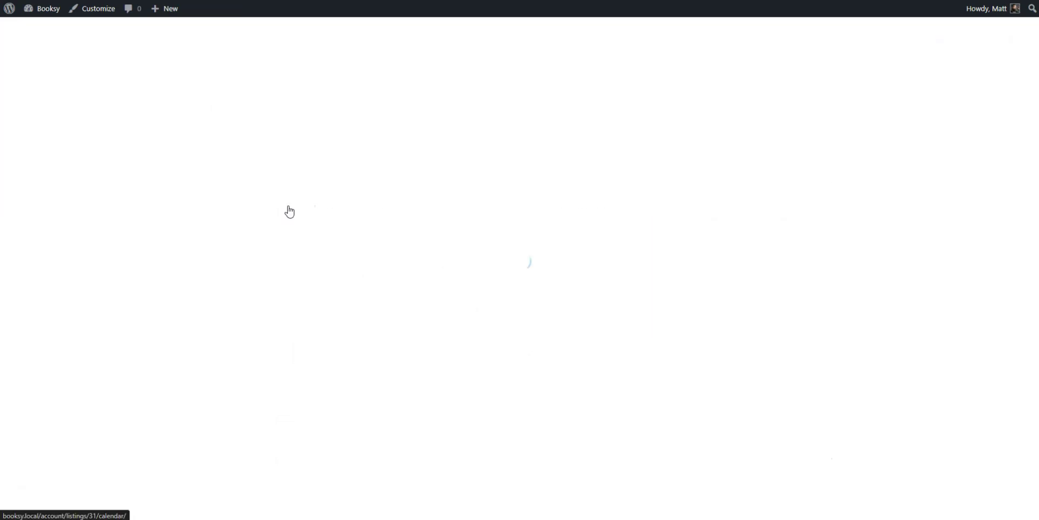
{"action": "scroll", "coordinate": [828, 92], "scroll_direction": "down", "scroll_amount": 1}
{"action": "left_click", "coordinate": [820, 50]}
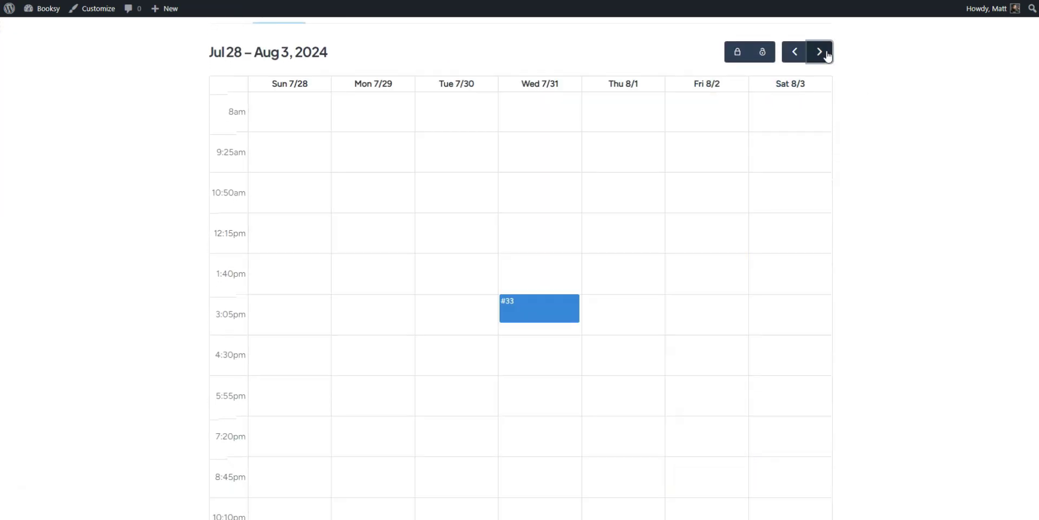
{"action": "scroll", "coordinate": [595, 216], "scroll_direction": "down", "scroll_amount": 2}
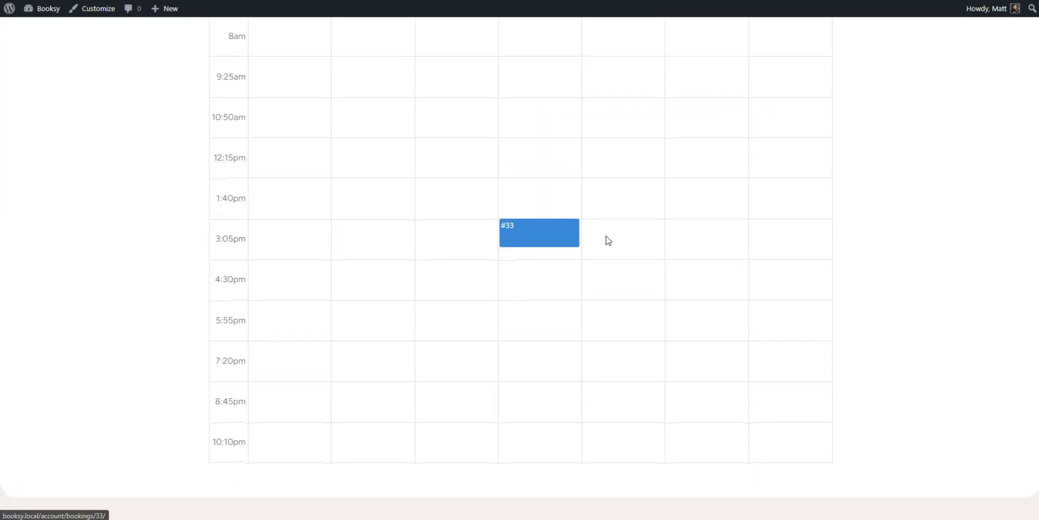
{"action": "scroll", "coordinate": [608, 241], "scroll_direction": "up", "scroll_amount": 3}
{"action": "scroll", "coordinate": [609, 241], "scroll_direction": "up", "scroll_amount": 1}
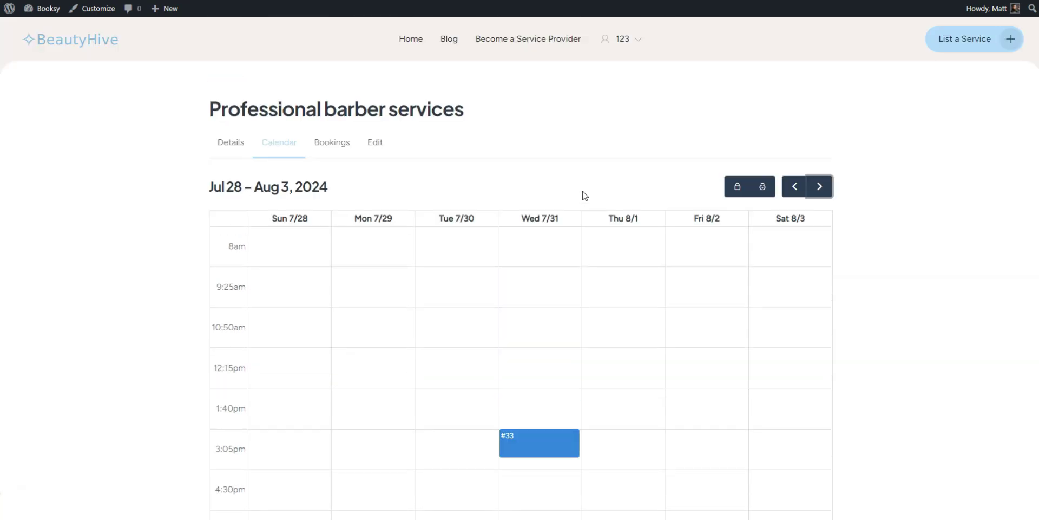
{"action": "left_click", "coordinate": [237, 152]}
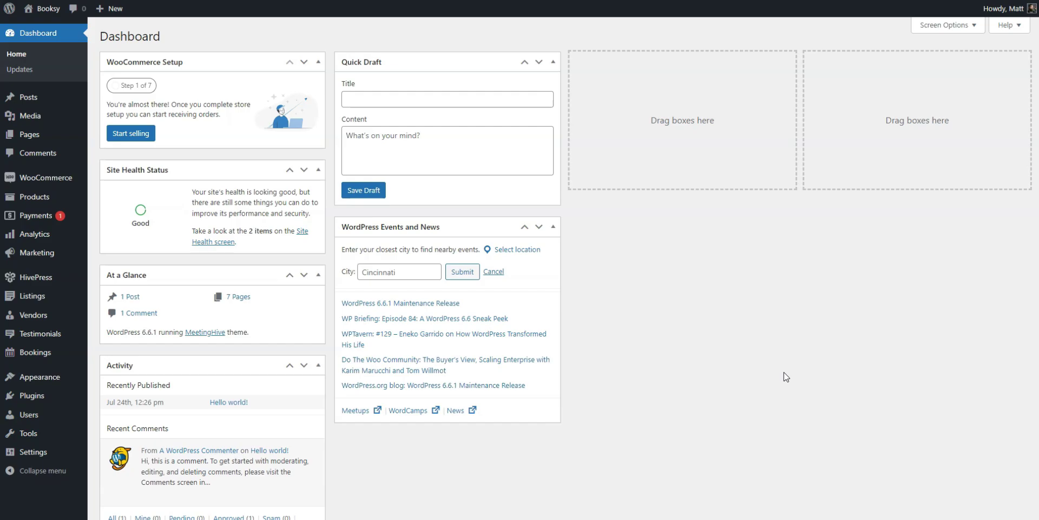
- Install the HivePress Marketplace plugin from the hivepress-marketplace.zip file and activate it
{"action": "mouse_move", "coordinate": [48, 398]}
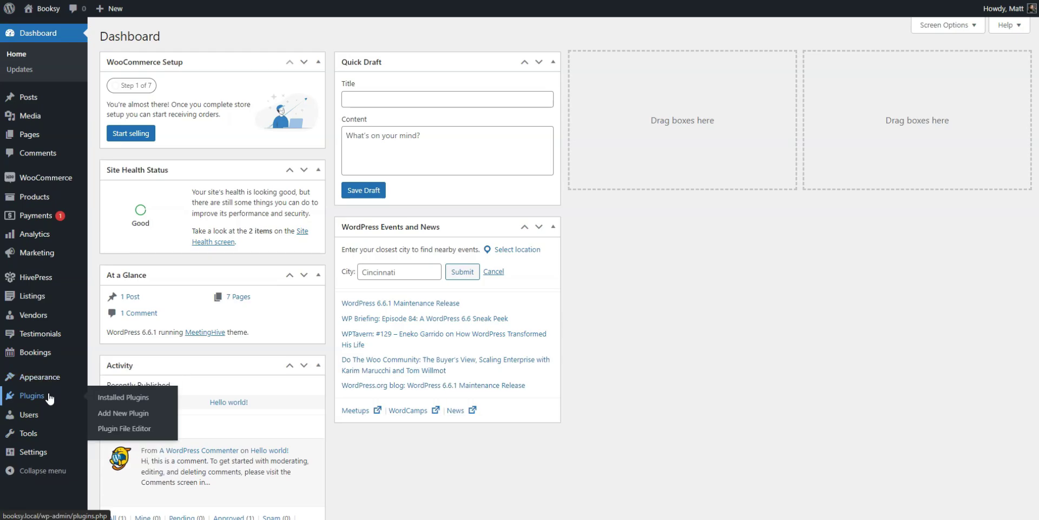
{"action": "left_click", "coordinate": [123, 413]}
{"action": "left_click", "coordinate": [212, 37]}
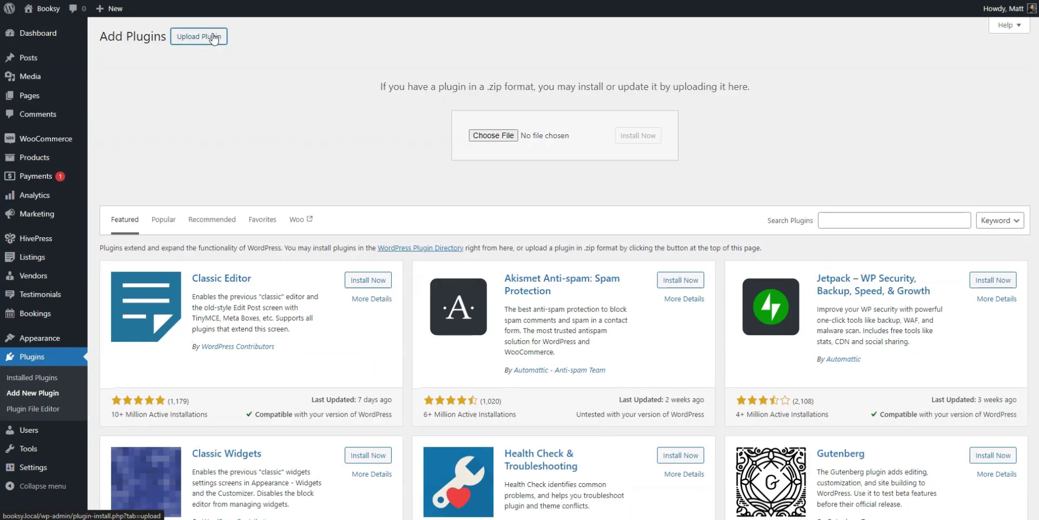
{"action": "left_click", "coordinate": [484, 132]}
{"action": "scroll", "coordinate": [204, 132], "scroll_direction": "down", "scroll_amount": 3}
{"action": "left_click", "coordinate": [171, 86]}
{"action": "double_click", "coordinate": [172, 87]}
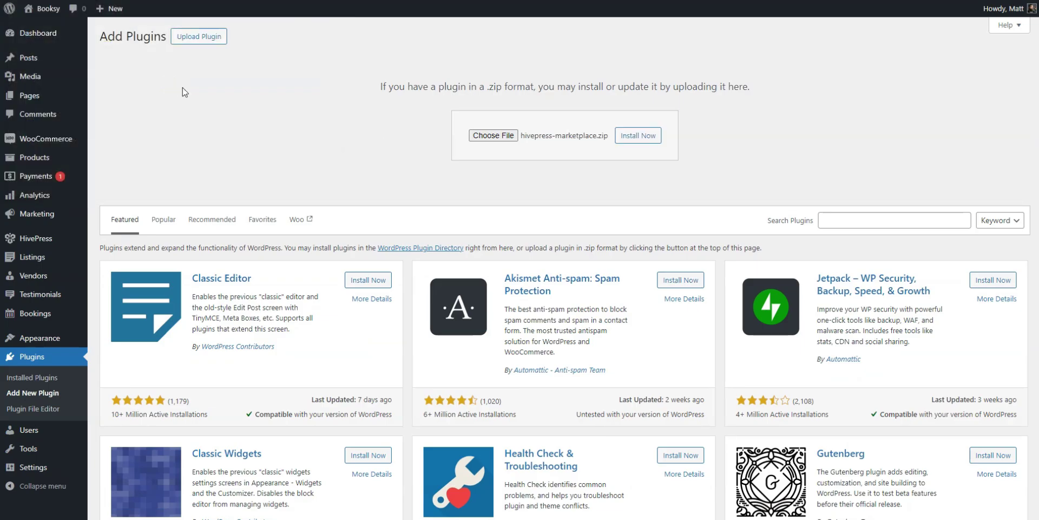
{"action": "left_click", "coordinate": [635, 135]}
{"action": "left_click", "coordinate": [130, 120]}
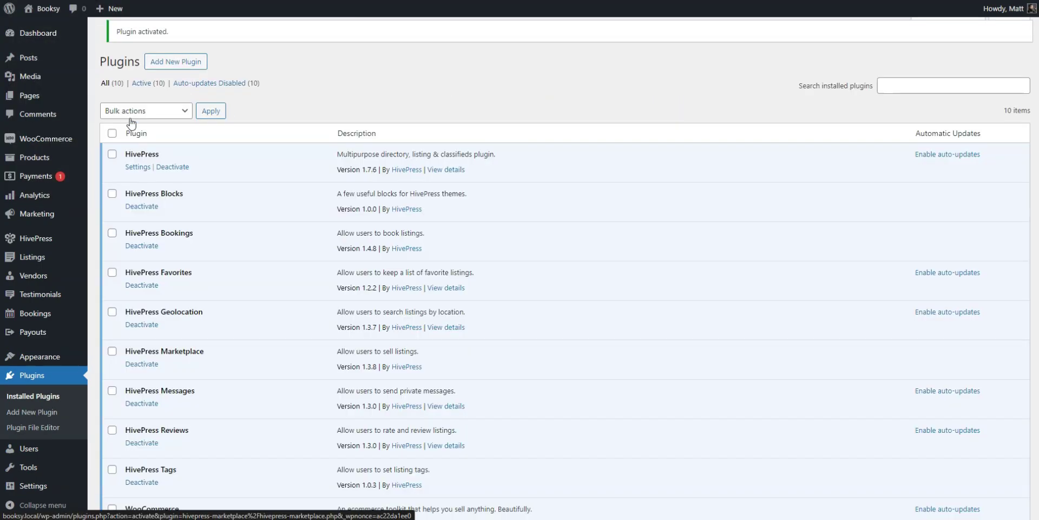
{"action": "scroll", "coordinate": [255, 245], "scroll_direction": "down", "scroll_amount": 2}
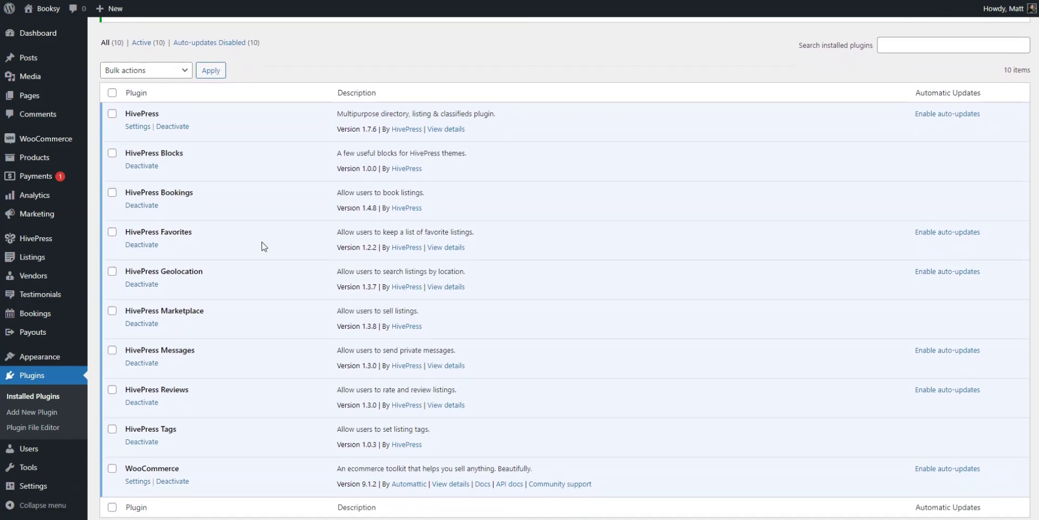
- Set the vendors' selling commission rate to 5 in the HivePress settings and save the changes
{"action": "mouse_move", "coordinate": [36, 238]}
{"action": "left_click", "coordinate": [123, 243]}
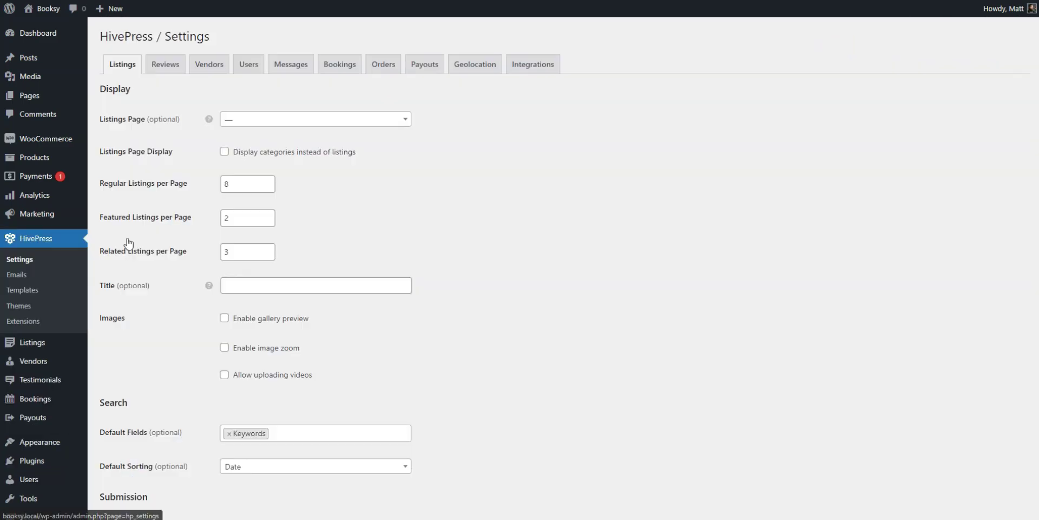
{"action": "left_click", "coordinate": [209, 64]}
{"action": "scroll", "coordinate": [197, 191], "scroll_direction": "down", "scroll_amount": 2}
{"action": "mouse_move", "coordinate": [209, 359]}
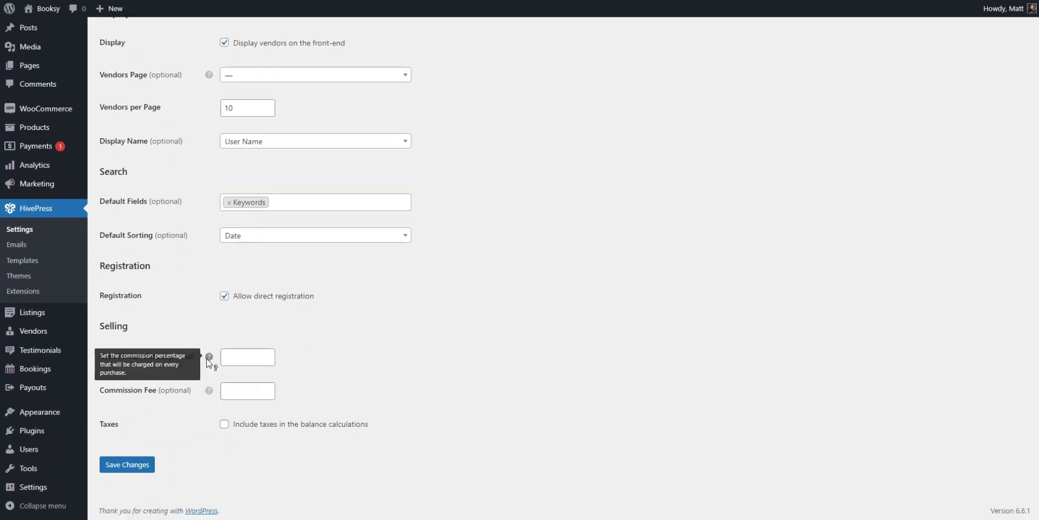
{"action": "left_click", "coordinate": [231, 358]}
{"action": "type", "text": "5"}
{"action": "left_click", "coordinate": [330, 364]}
{"action": "mouse_move", "coordinate": [210, 392]}
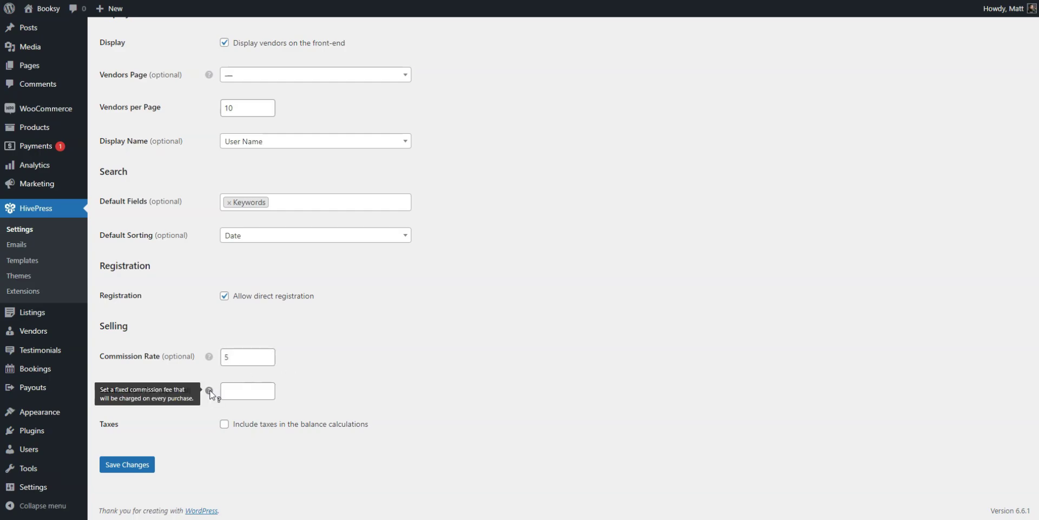
{"action": "left_click", "coordinate": [147, 464]}
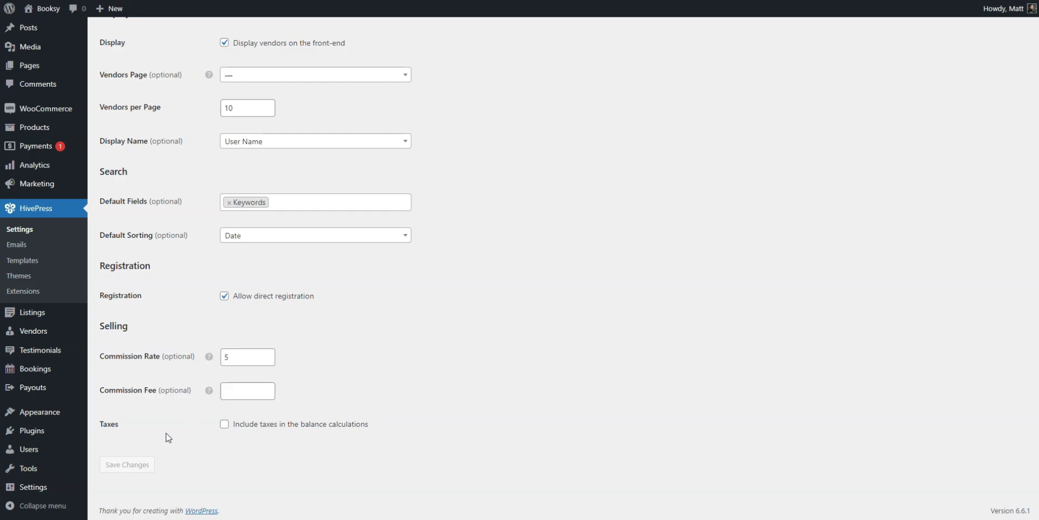
- Examine the buying commission rate and fee options in the HivePress user settings
{"action": "left_click", "coordinate": [256, 104]}
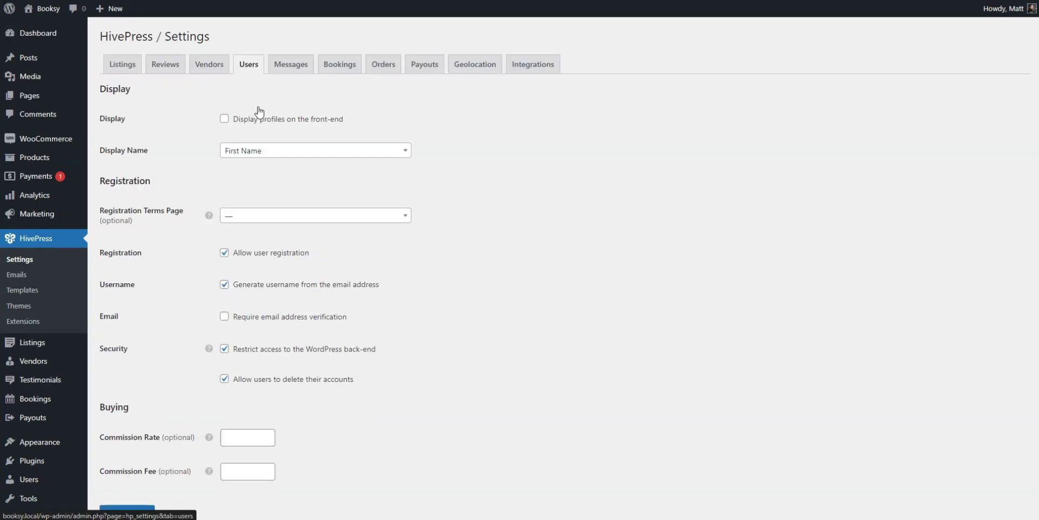
{"action": "scroll", "coordinate": [254, 217], "scroll_direction": "down", "scroll_amount": 2}
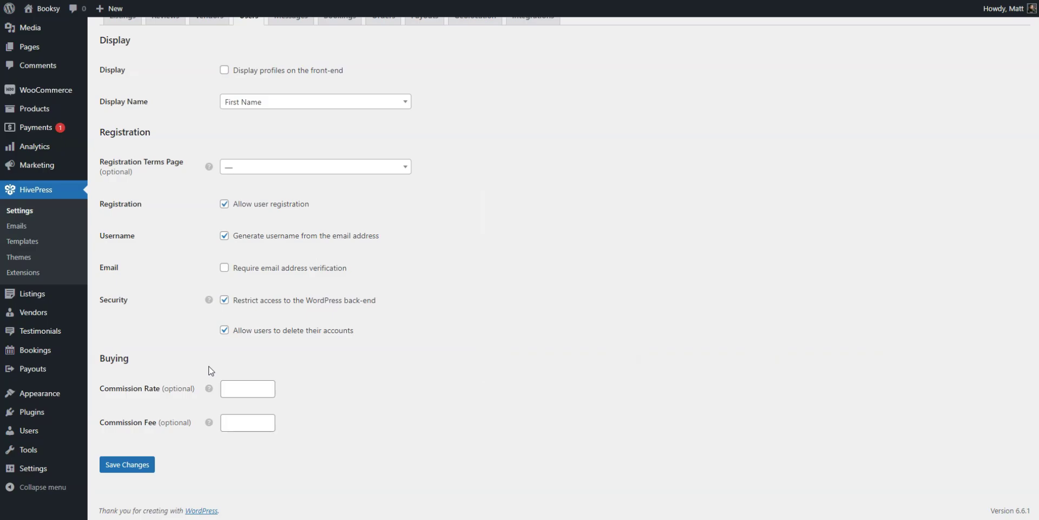
{"action": "scroll", "coordinate": [211, 371], "scroll_direction": "up", "scroll_amount": 1}
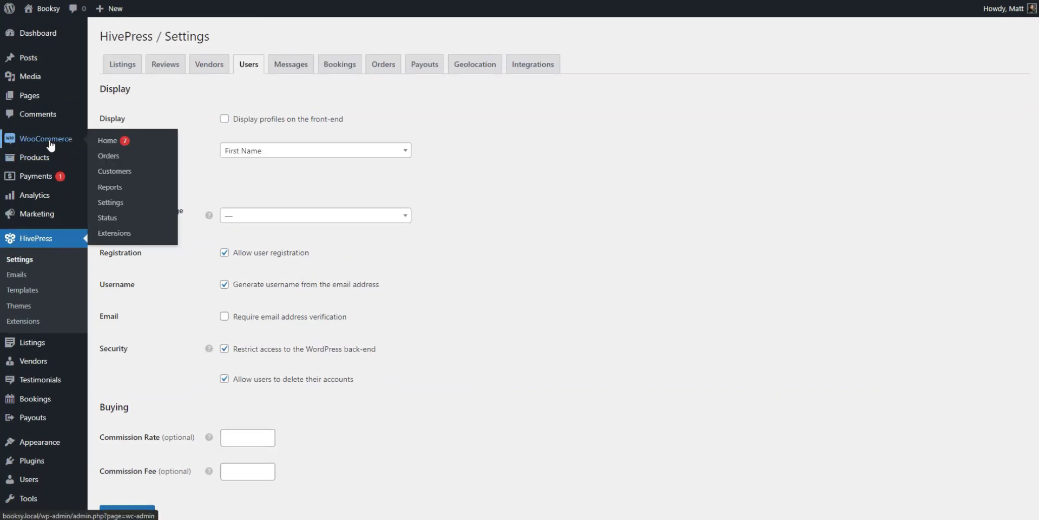
- Publish a new virtual WooCommerce product named "Premium Package" with a regular price of $45
{"action": "mouse_move", "coordinate": [46, 157]}
{"action": "left_click", "coordinate": [115, 176]}
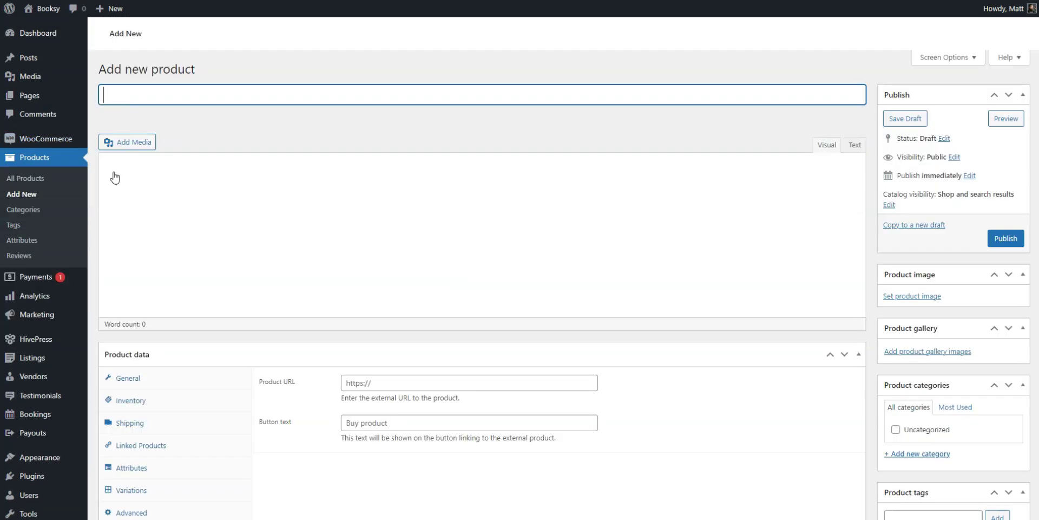
{"action": "type", "text": "Premium Package"}
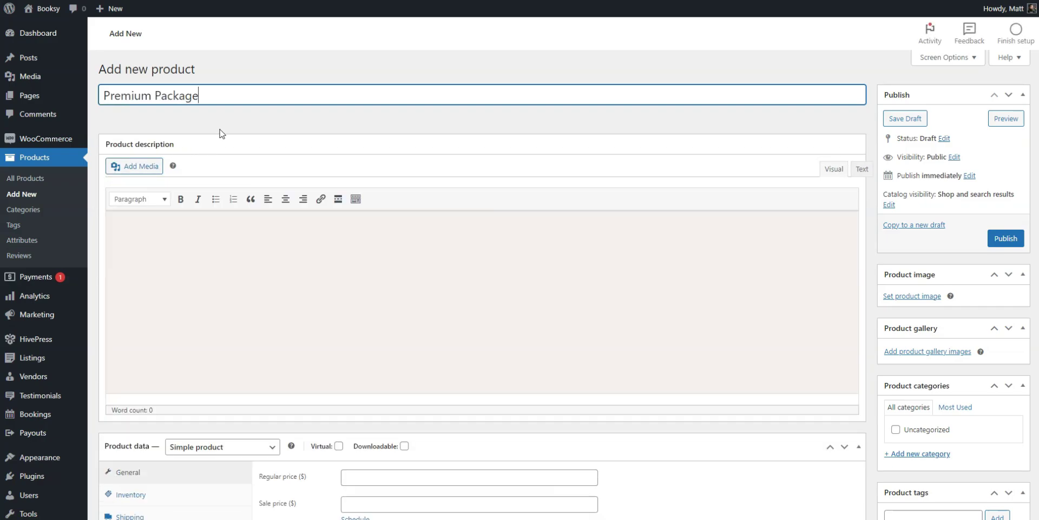
{"action": "scroll", "coordinate": [222, 133], "scroll_direction": "down", "scroll_amount": 3}
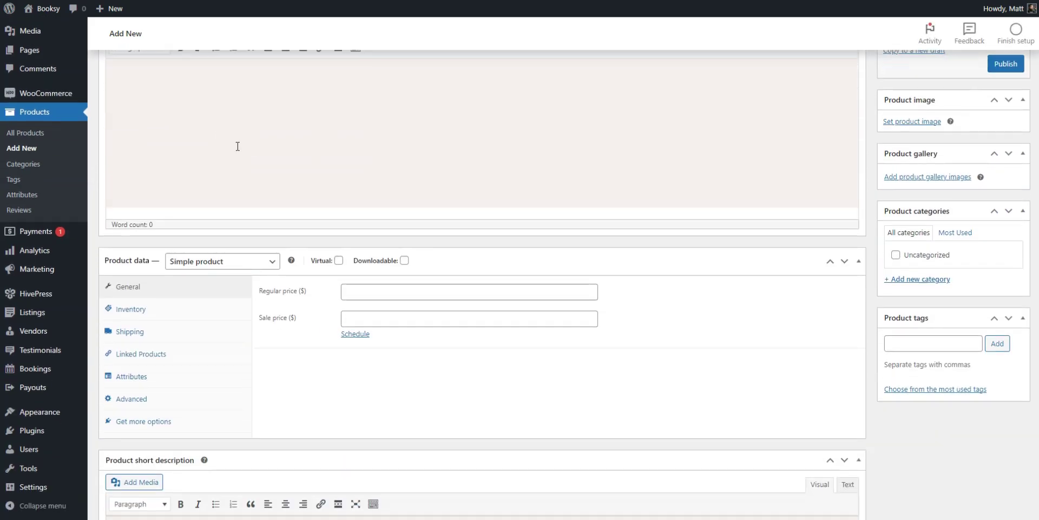
{"action": "left_click", "coordinate": [339, 260]}
{"action": "left_click", "coordinate": [421, 296]}
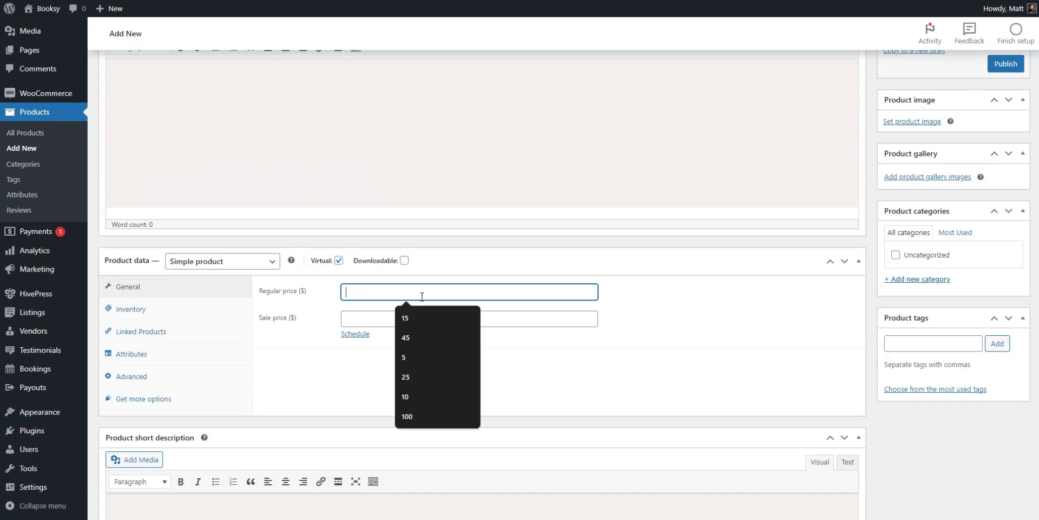
{"action": "left_click", "coordinate": [412, 340]}
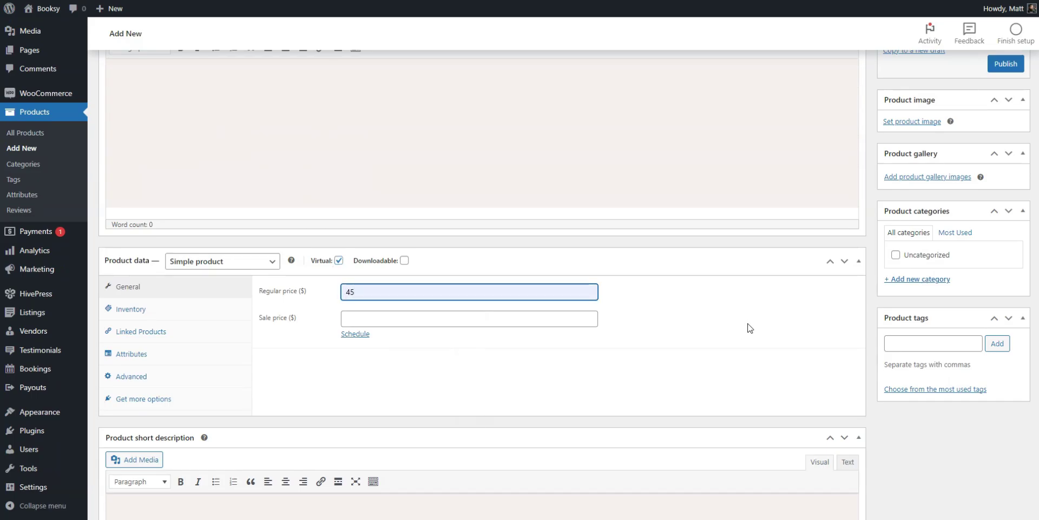
{"action": "scroll", "coordinate": [750, 327], "scroll_direction": "up", "scroll_amount": 1}
{"action": "scroll", "coordinate": [749, 325], "scroll_direction": "up", "scroll_amount": 3}
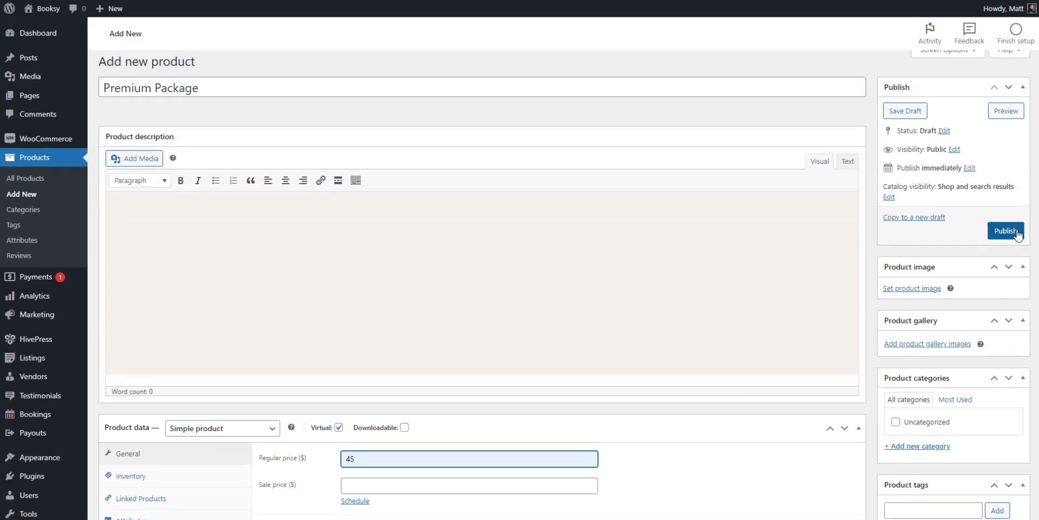
{"action": "left_click", "coordinate": [1005, 230]}
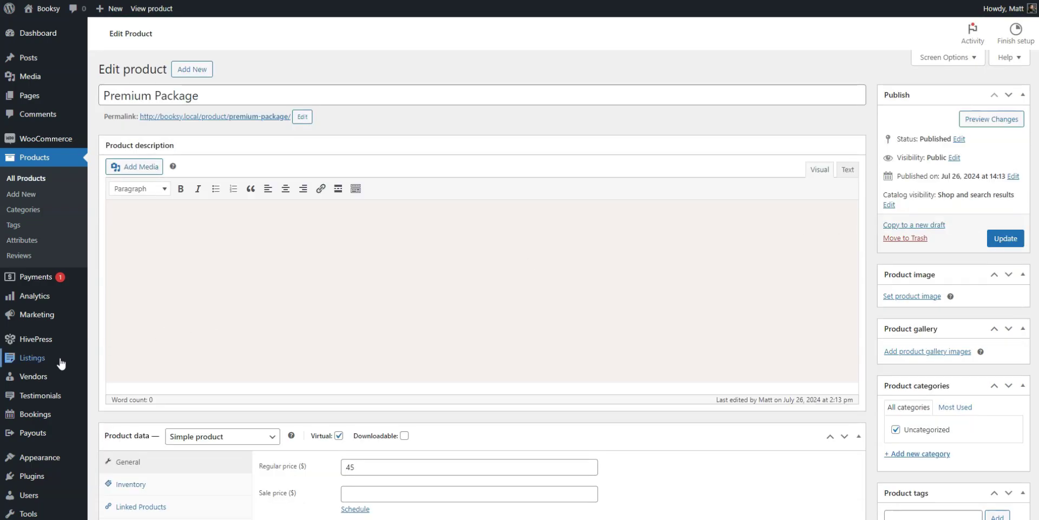
- Add a listing package titled "Premium" with the bulleted description "Post up to 4 listings", "90-day expiration" and "Featured status for listings"
{"action": "mouse_move", "coordinate": [44, 363]}
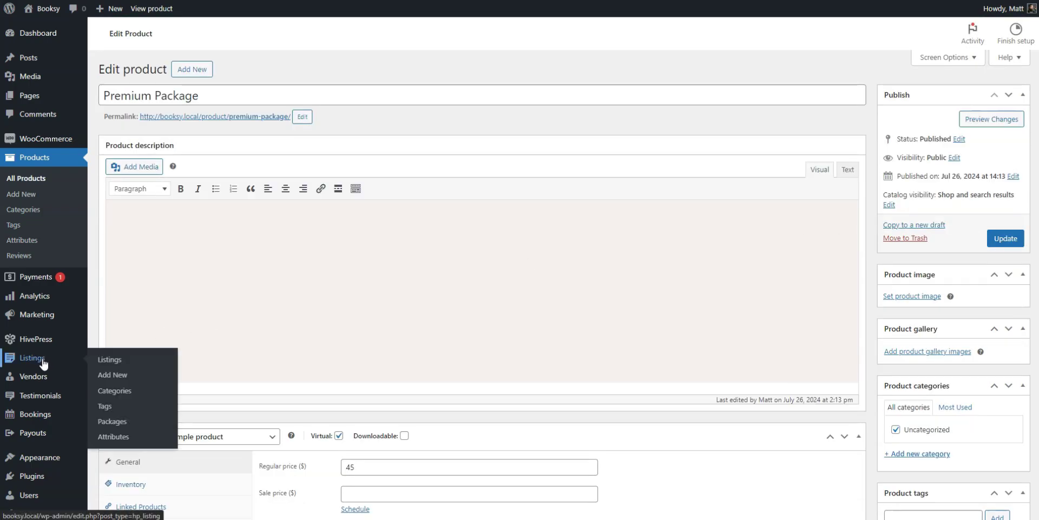
{"action": "left_click", "coordinate": [111, 421]}
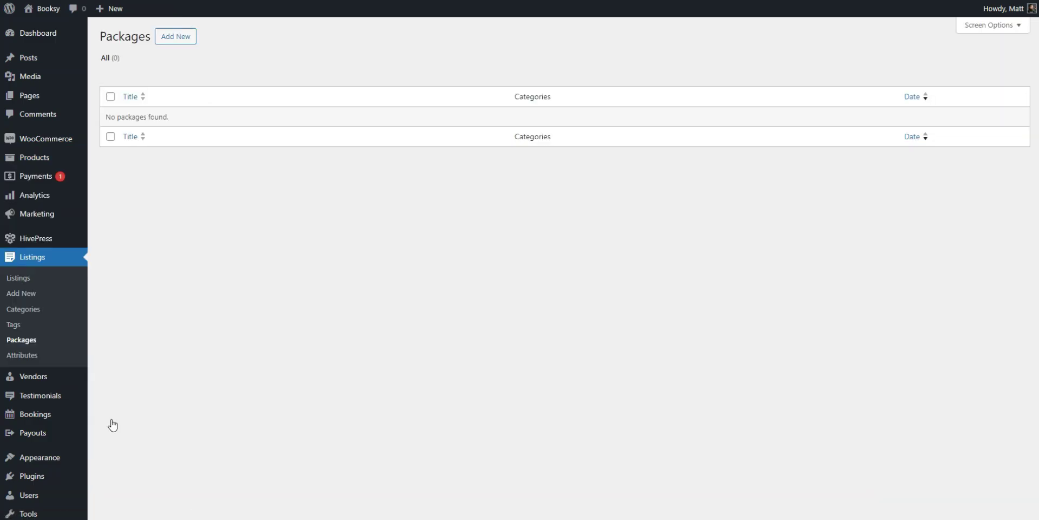
{"action": "left_click", "coordinate": [186, 35]}
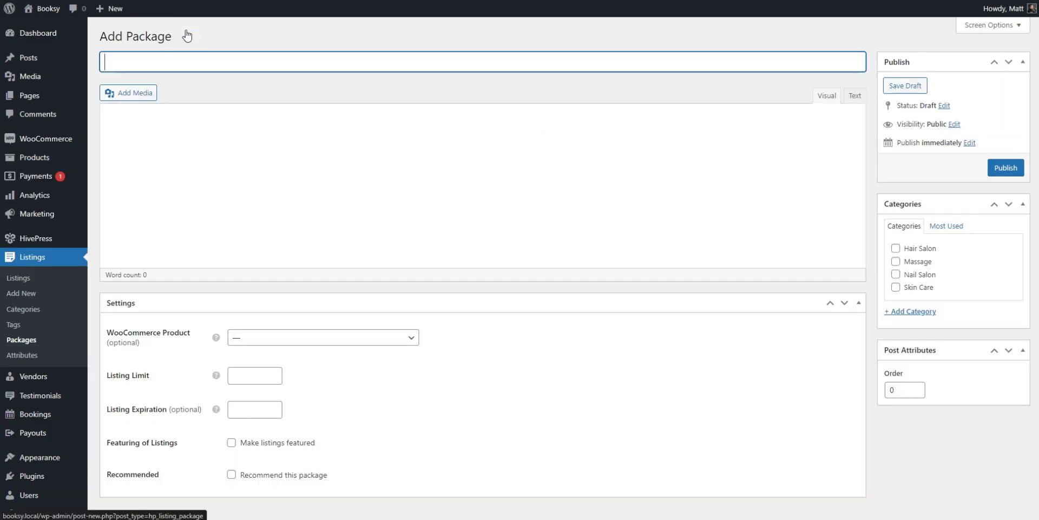
{"action": "type", "text": "Premium"}
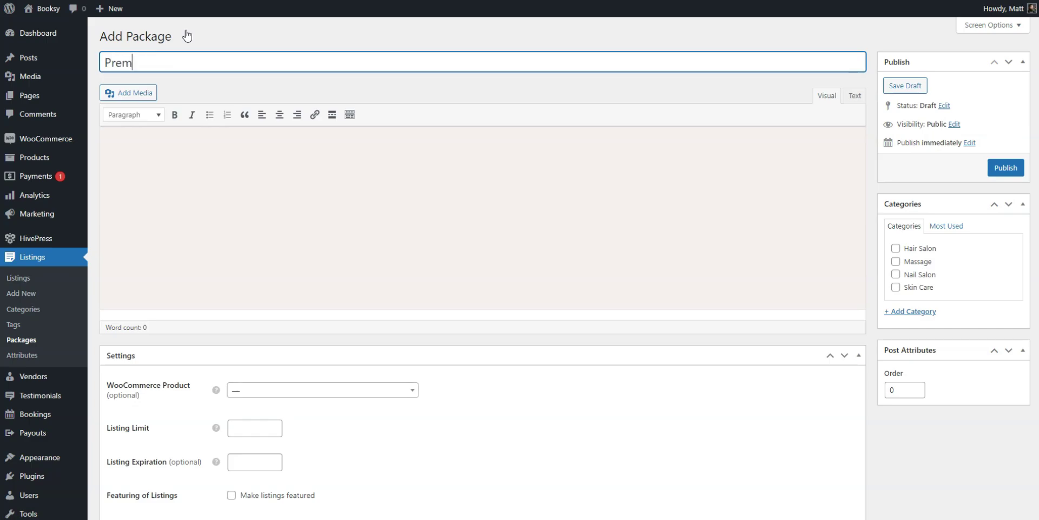
{"action": "left_click", "coordinate": [171, 144]}
{"action": "type", "text": "Post up to 4 listings 90-day expiration Featured status for listings"}
- Link the package to the Premium Package product, set listing limit 4 and expiration 90, enable featured listings and recommendation, and publish it
{"action": "scroll", "coordinate": [174, 148], "scroll_direction": "down", "scroll_amount": 3}
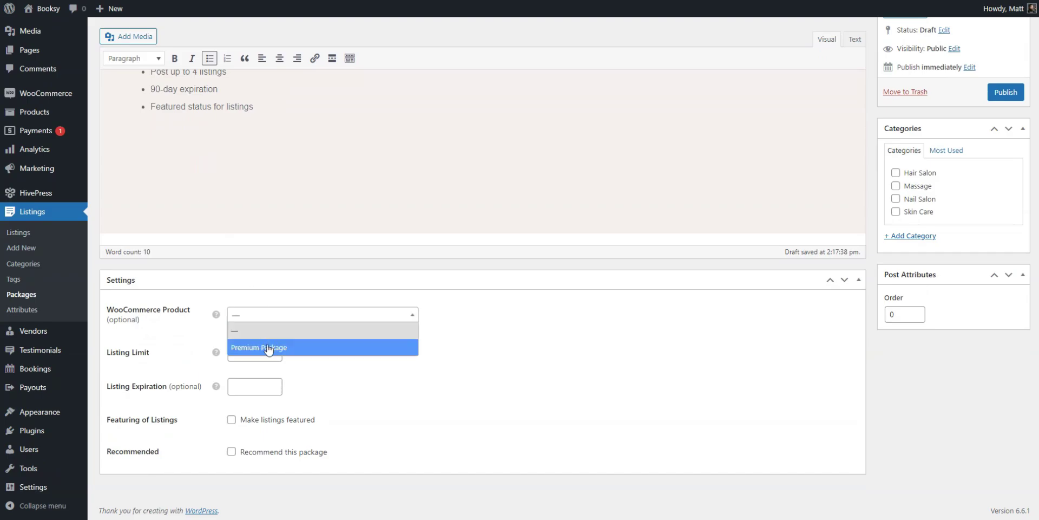
{"action": "left_click", "coordinate": [269, 346]}
{"action": "left_click", "coordinate": [248, 354]}
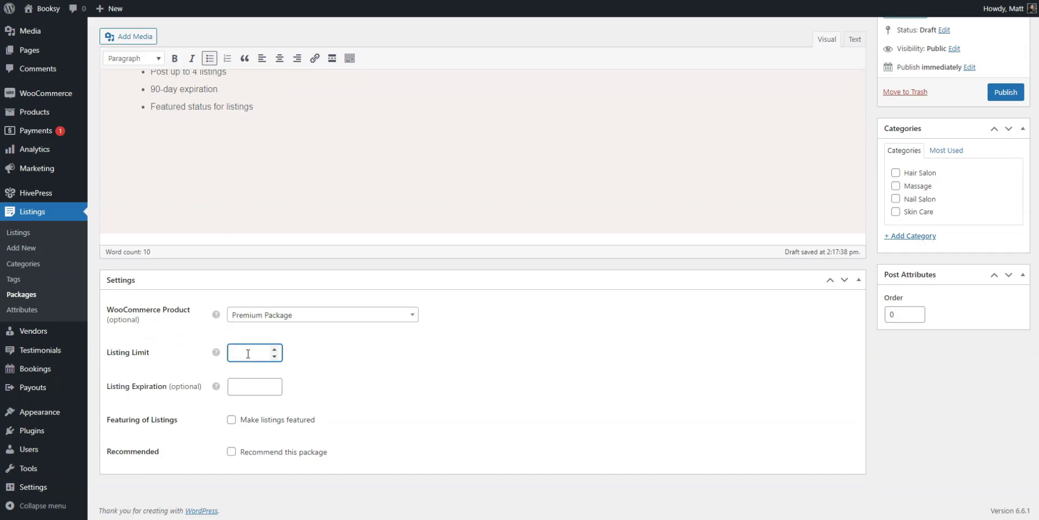
{"action": "type", "text": "4"}
{"action": "left_click", "coordinate": [247, 390]}
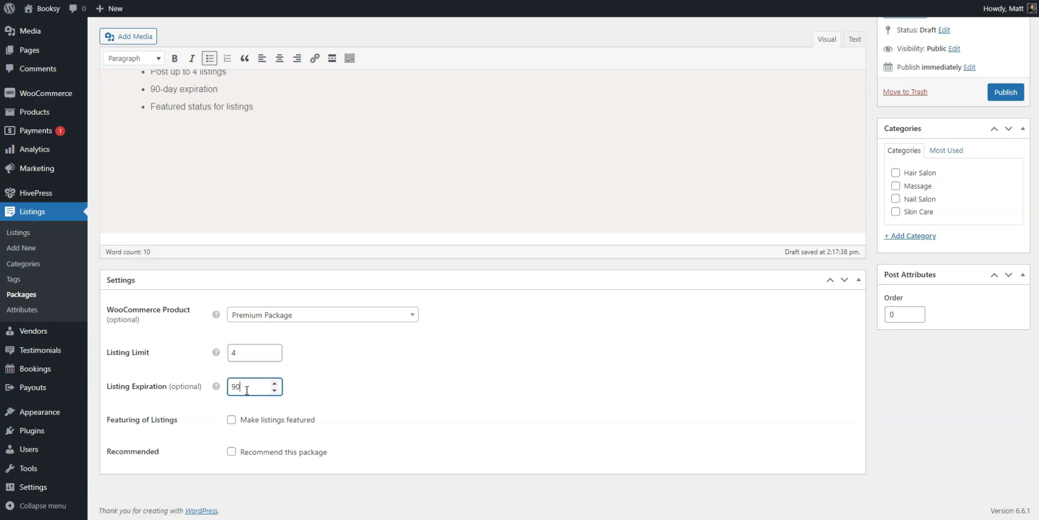
{"action": "left_click", "coordinate": [231, 419]}
{"action": "left_click", "coordinate": [231, 451]}
{"action": "scroll", "coordinate": [797, 340], "scroll_direction": "up", "scroll_amount": 2}
{"action": "left_click", "coordinate": [1006, 168]}
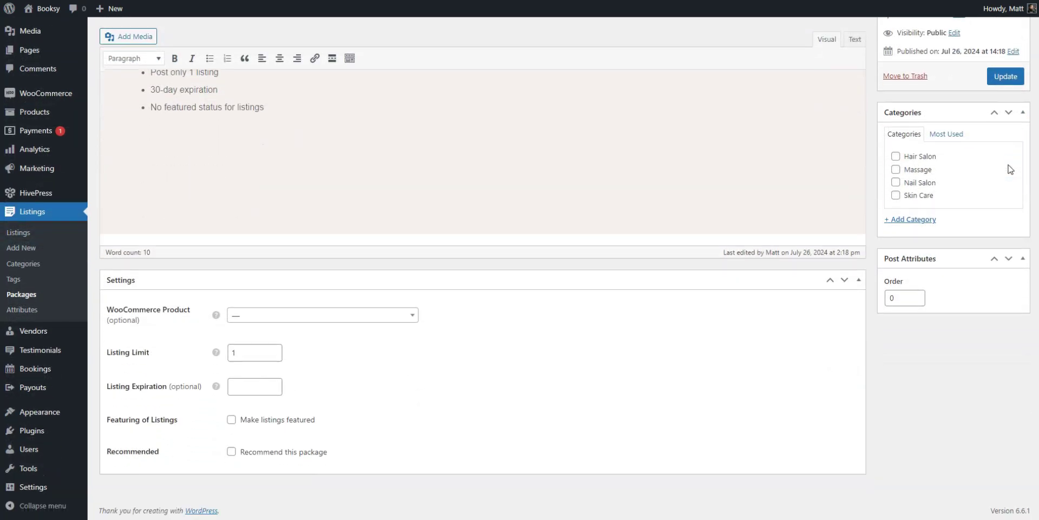
{"action": "scroll", "coordinate": [541, 295], "scroll_direction": "up", "scroll_amount": 2}
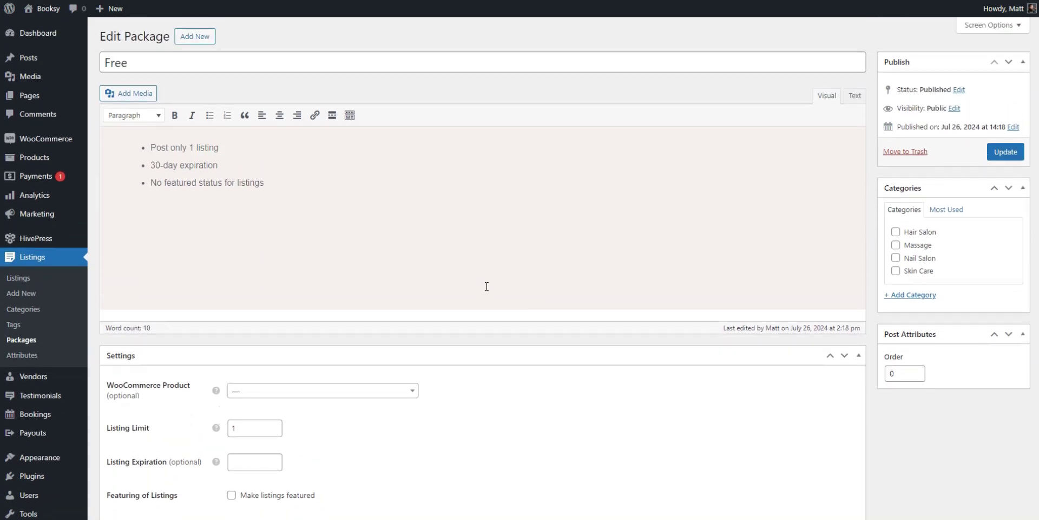
- Visit the site's front end, start listing a new service, and submit the listing form to reach package selection
{"action": "left_click", "coordinate": [50, 11]}
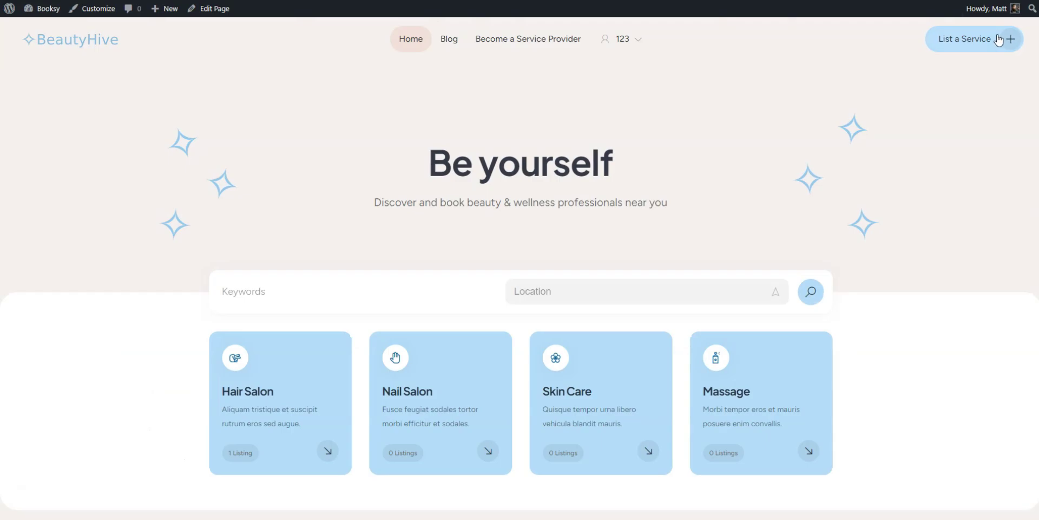
{"action": "left_click", "coordinate": [999, 39]}
{"action": "scroll", "coordinate": [998, 40], "scroll_direction": "down", "scroll_amount": 15}
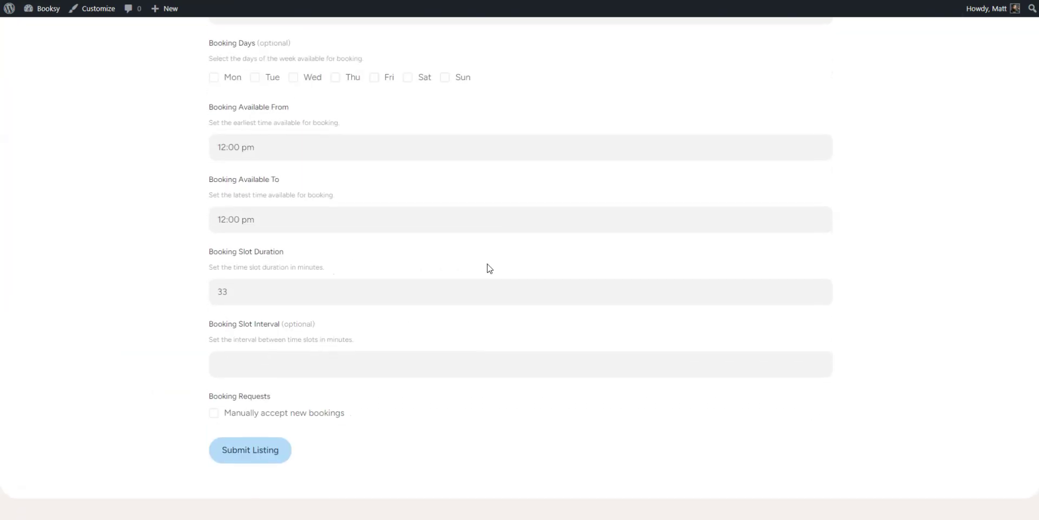
{"action": "left_click", "coordinate": [257, 447]}
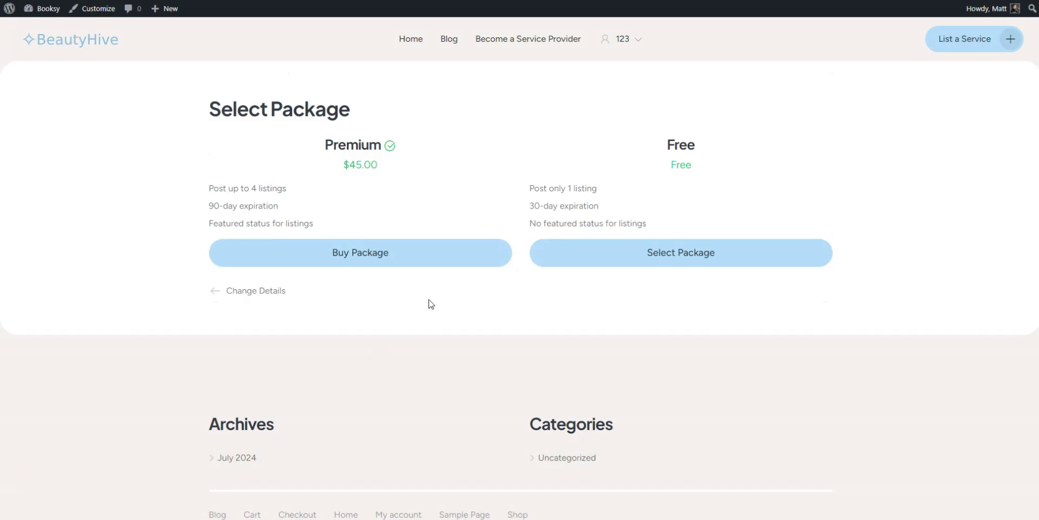
- Choose to buy the Premium listing package and review its order on the checkout page
{"action": "left_click", "coordinate": [386, 265]}
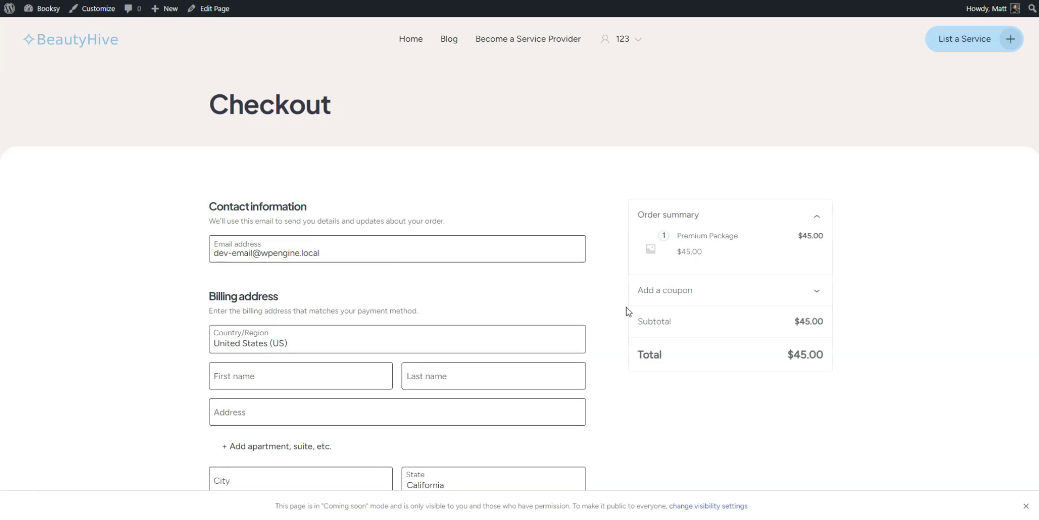
{"action": "scroll", "coordinate": [628, 311], "scroll_direction": "down", "scroll_amount": 3}
{"action": "scroll", "coordinate": [664, 359], "scroll_direction": "up", "scroll_amount": 3}
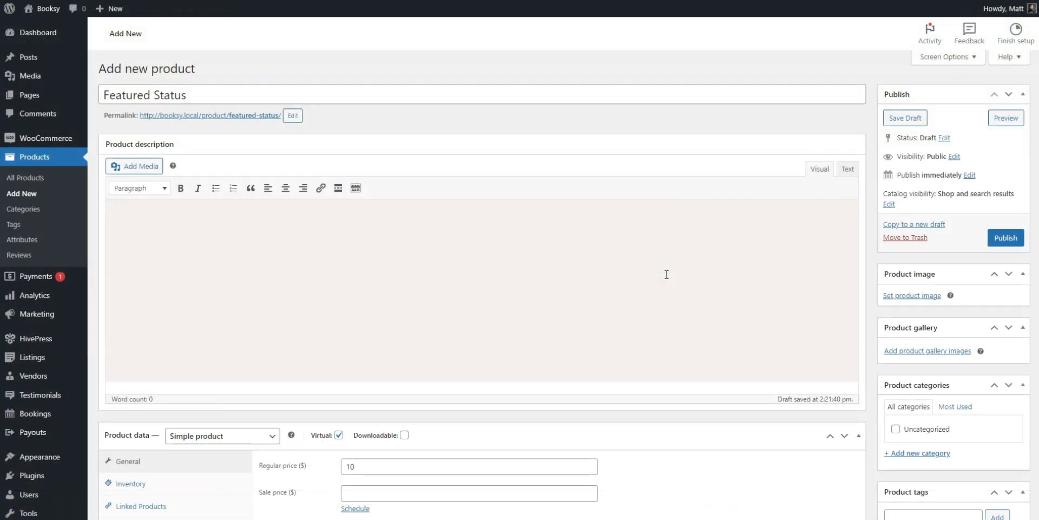
- Publish the virtual Featured Status product priced at $10, set it as the featuring product in the HivePress listing settings, and save
{"action": "left_click", "coordinate": [1007, 238]}
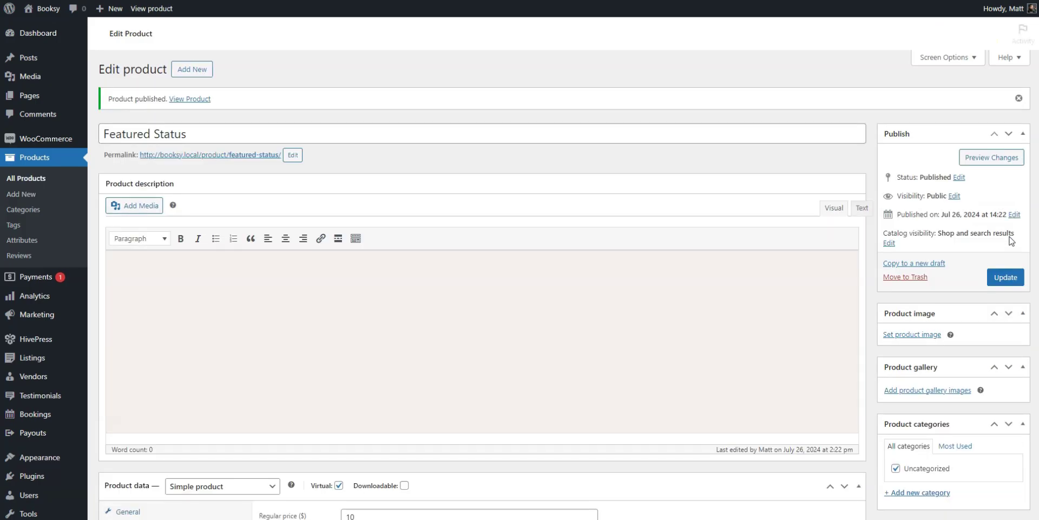
{"action": "scroll", "coordinate": [347, 275], "scroll_direction": "down", "scroll_amount": 1}
{"action": "mouse_move", "coordinate": [21, 324]}
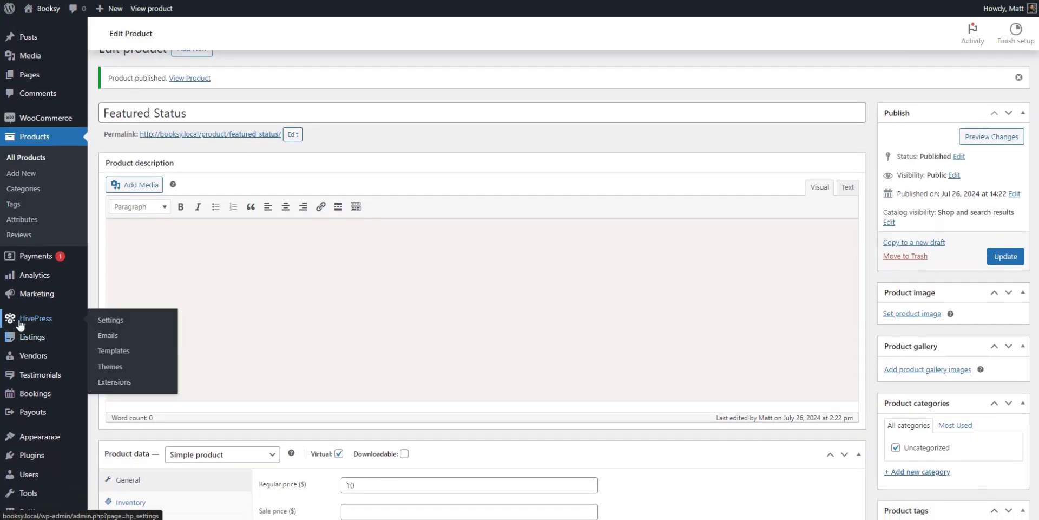
{"action": "left_click", "coordinate": [109, 323]}
{"action": "scroll", "coordinate": [174, 320], "scroll_direction": "down", "scroll_amount": 6}
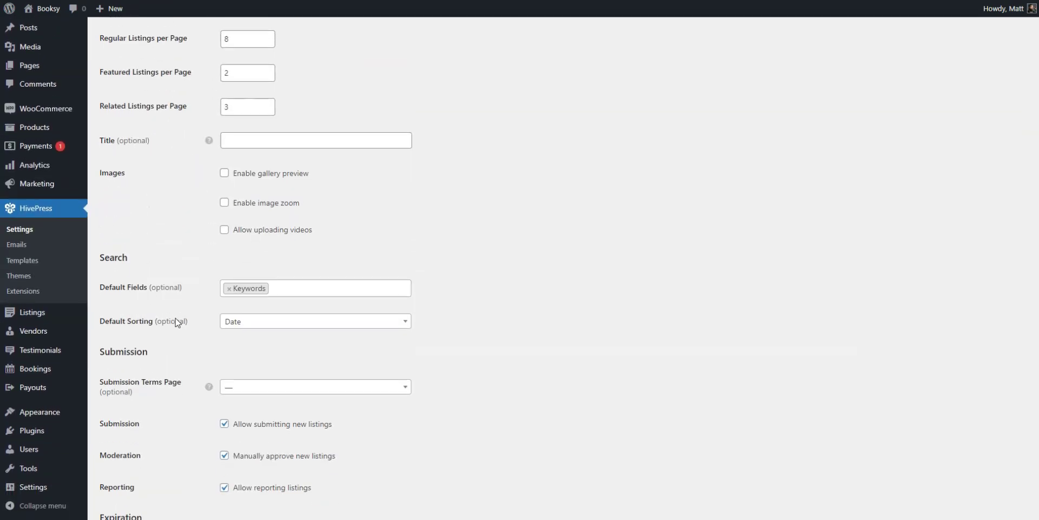
{"action": "scroll", "coordinate": [178, 322], "scroll_direction": "down", "scroll_amount": 3}
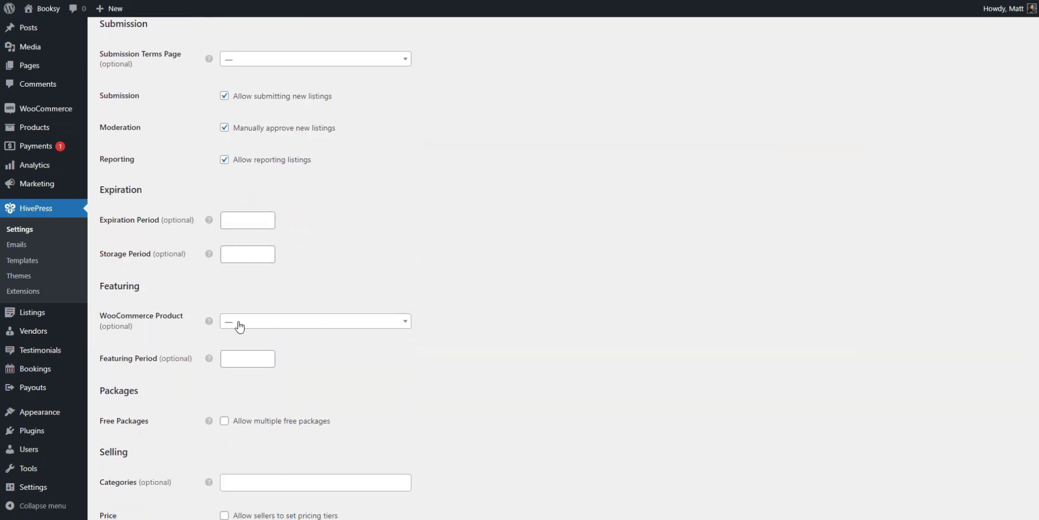
{"action": "left_click", "coordinate": [239, 324]}
{"action": "left_click", "coordinate": [253, 355]}
{"action": "scroll", "coordinate": [252, 354], "scroll_direction": "down", "scroll_amount": 6}
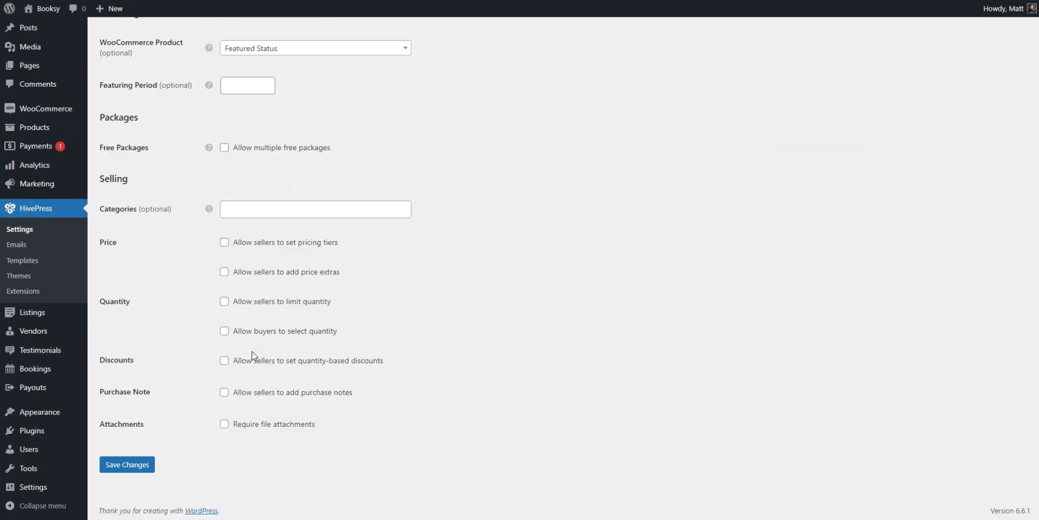
{"action": "left_click", "coordinate": [148, 465]}
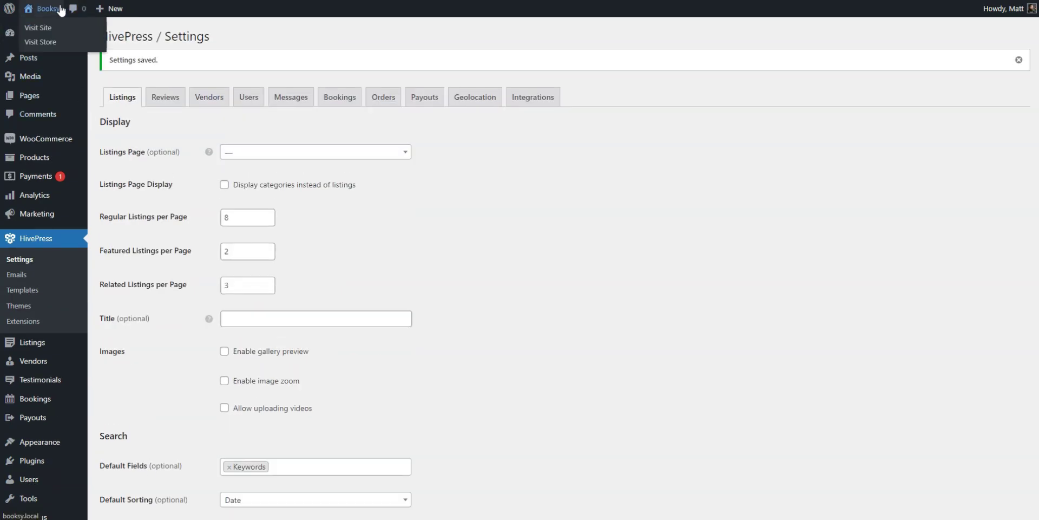
- From the front-end account listings, request featuring for "Professional barber services" and review the checkout page
{"action": "left_click", "coordinate": [61, 9]}
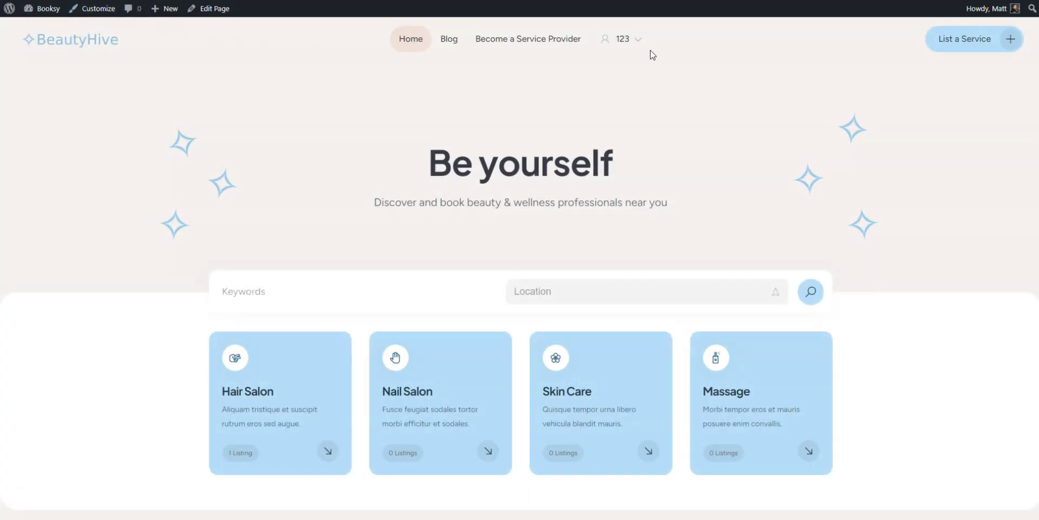
{"action": "mouse_move", "coordinate": [627, 39]}
{"action": "left_click", "coordinate": [623, 87]}
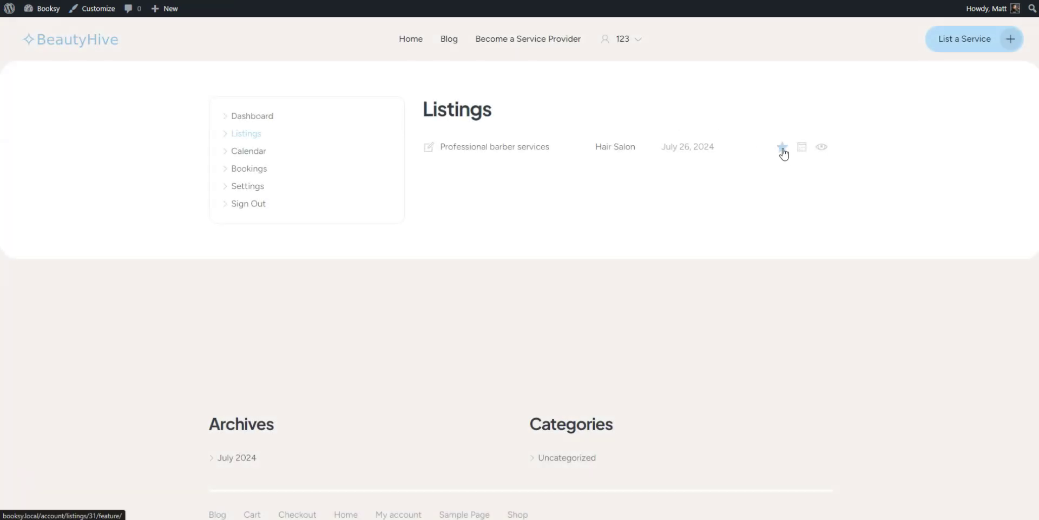
{"action": "left_click", "coordinate": [782, 148]}
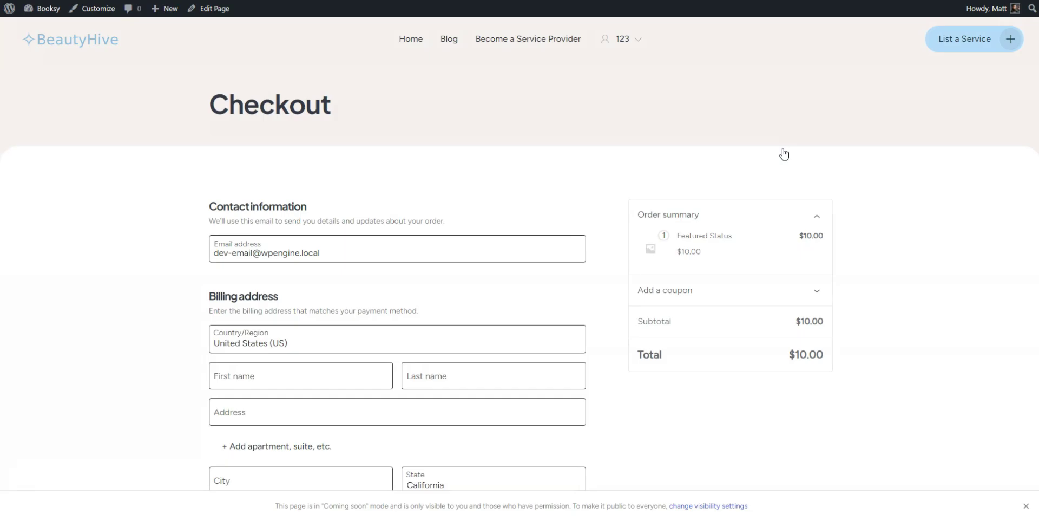
{"action": "scroll", "coordinate": [783, 157], "scroll_direction": "down", "scroll_amount": 1}
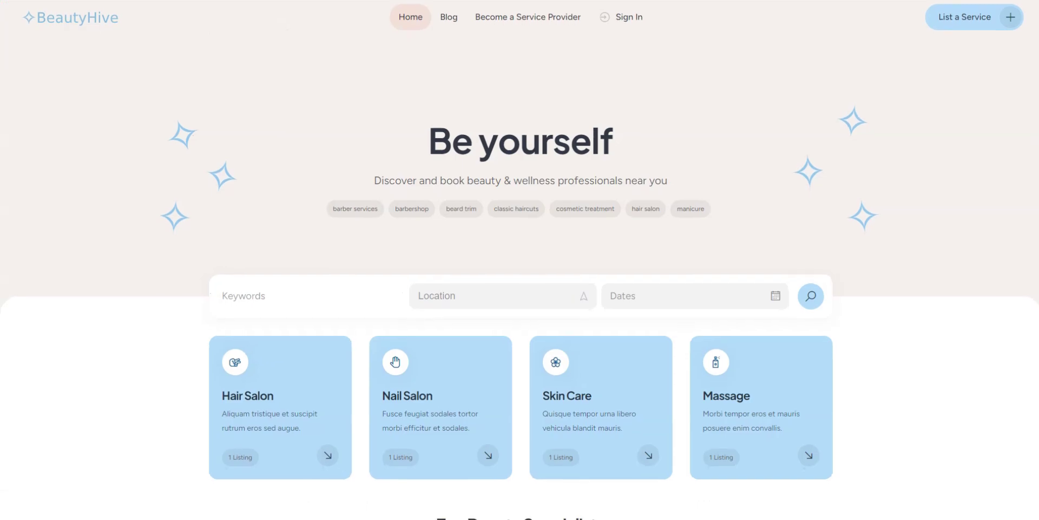
- Examine the finished home page's search form, service categories, Top Beauty Specialists and Top Services sections
{"action": "scroll", "coordinate": [520, 260], "scroll_direction": "down", "scroll_amount": 5}
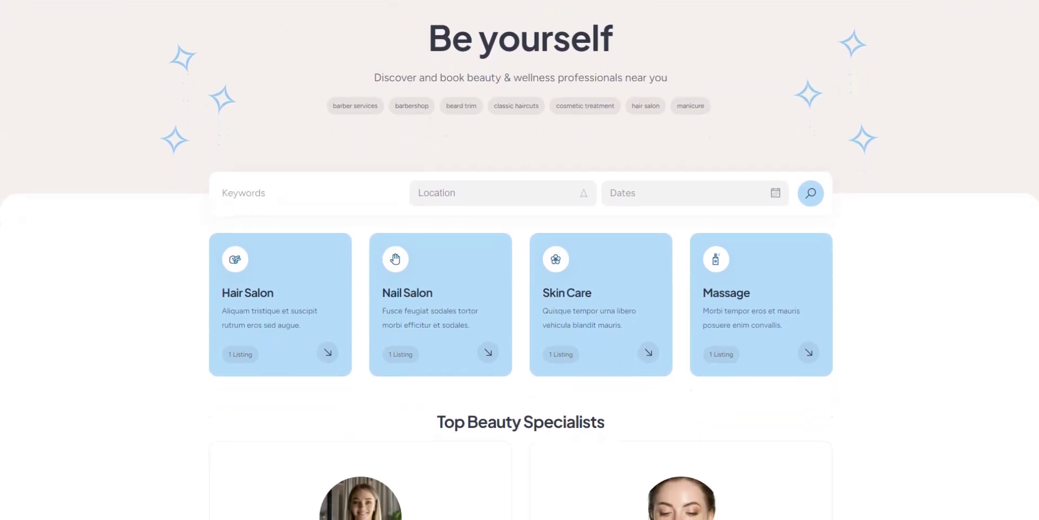
{"action": "scroll", "coordinate": [520, 260], "scroll_direction": "down", "scroll_amount": 6}
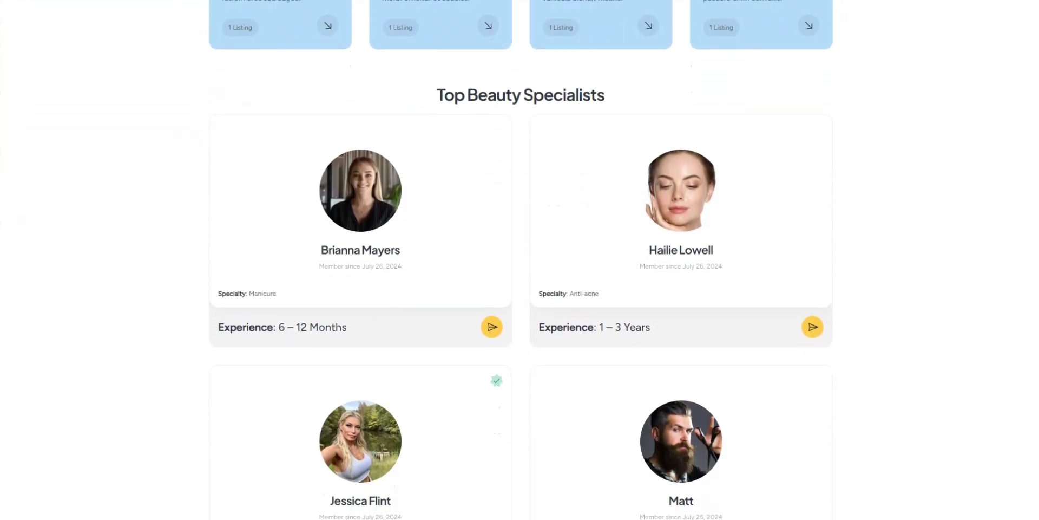
{"action": "scroll", "coordinate": [520, 260], "scroll_direction": "down", "scroll_amount": 5}
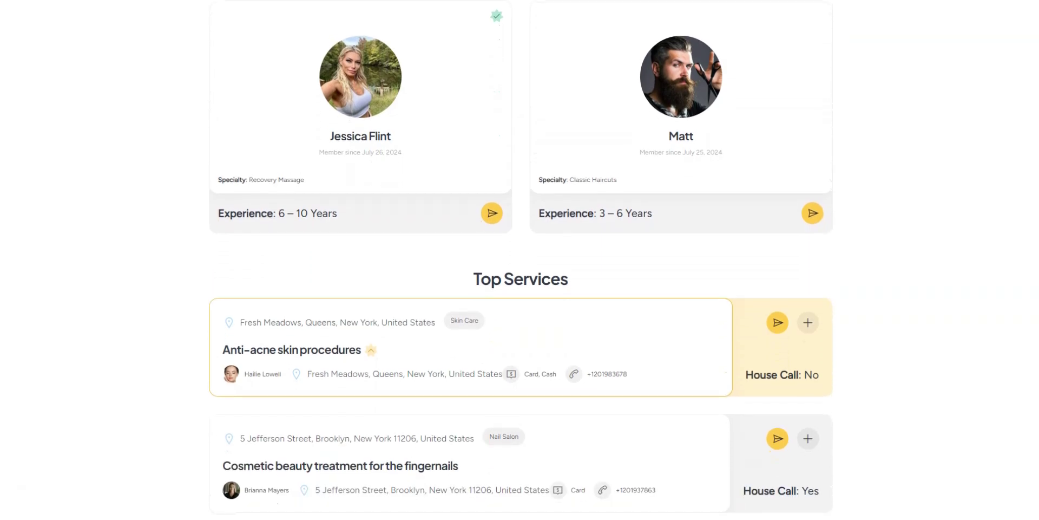
{"action": "scroll", "coordinate": [814, 310], "scroll_direction": "down", "scroll_amount": 2}
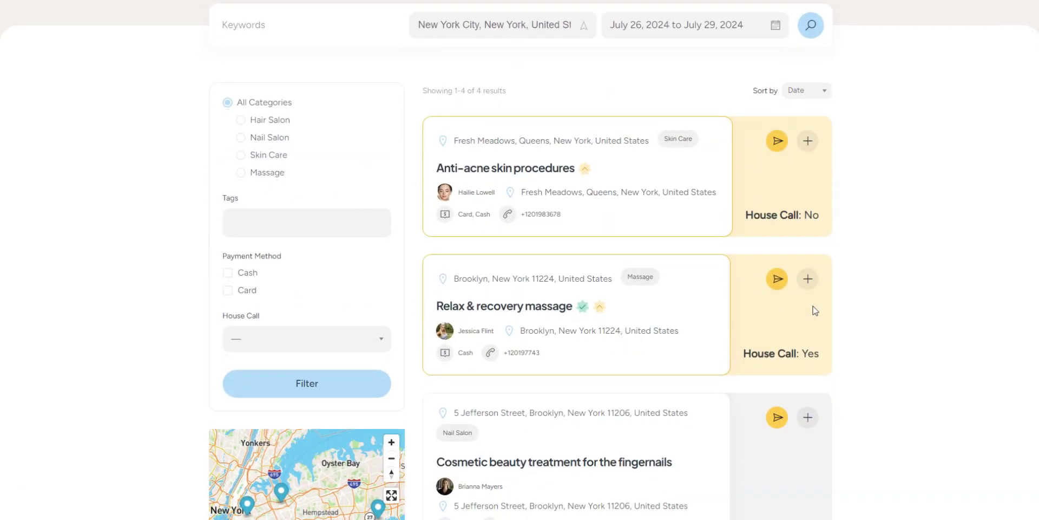
- Examine the New York City search results, then open the "Professional barber services" listing and look over its details and booking form
{"action": "scroll", "coordinate": [814, 310], "scroll_direction": "down", "scroll_amount": 2}
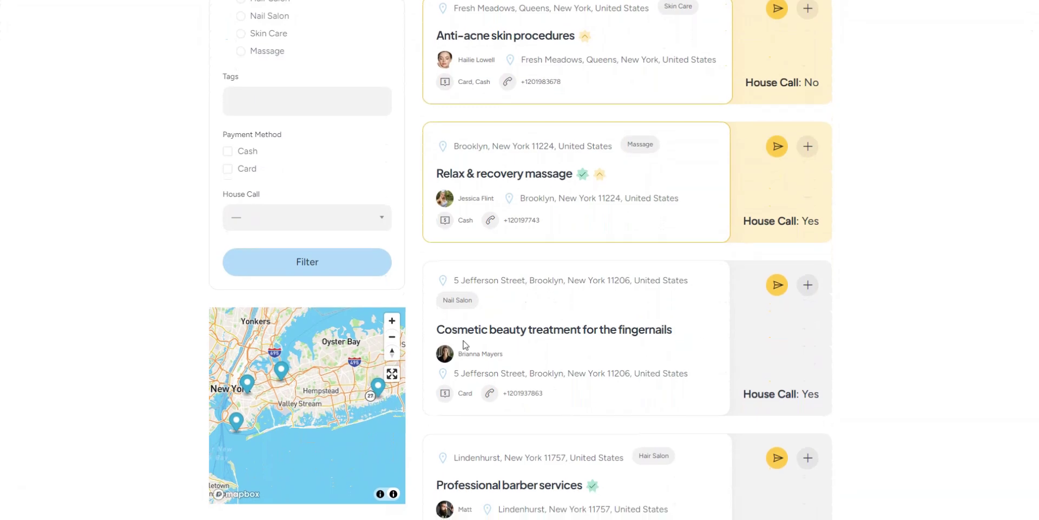
{"action": "scroll", "coordinate": [530, 267], "scroll_direction": "up", "scroll_amount": 2}
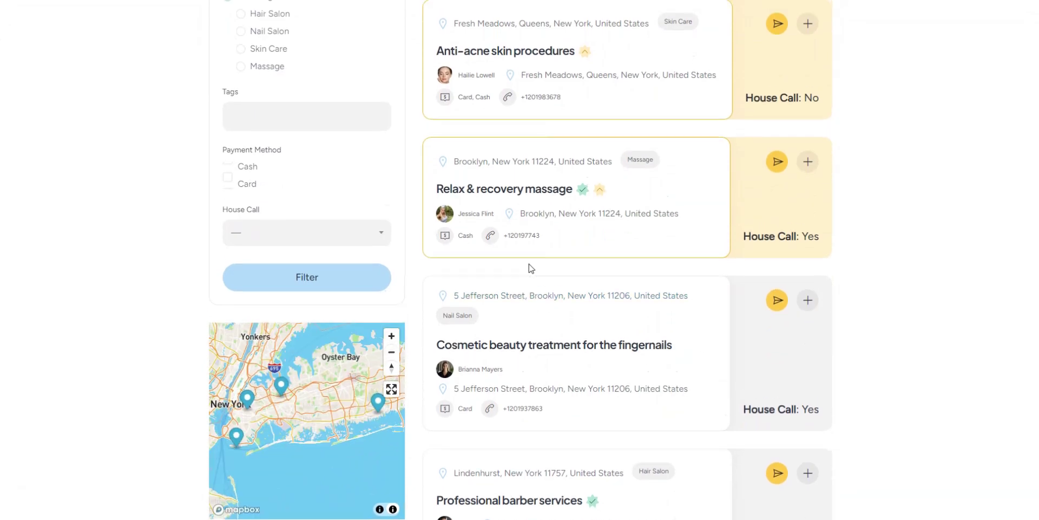
{"action": "scroll", "coordinate": [542, 293], "scroll_direction": "down", "scroll_amount": 1}
{"action": "scroll", "coordinate": [544, 311], "scroll_direction": "down", "scroll_amount": 2}
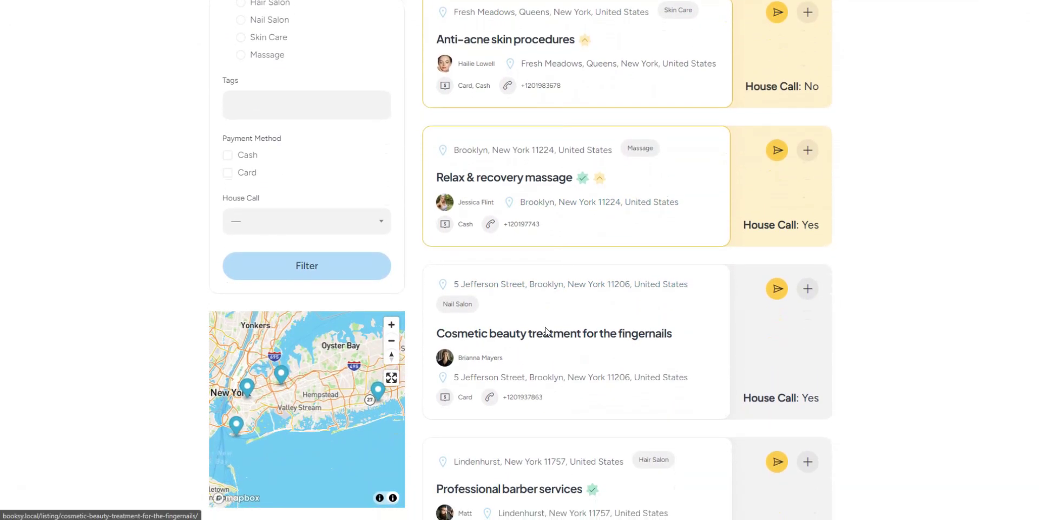
{"action": "left_click", "coordinate": [533, 414]}
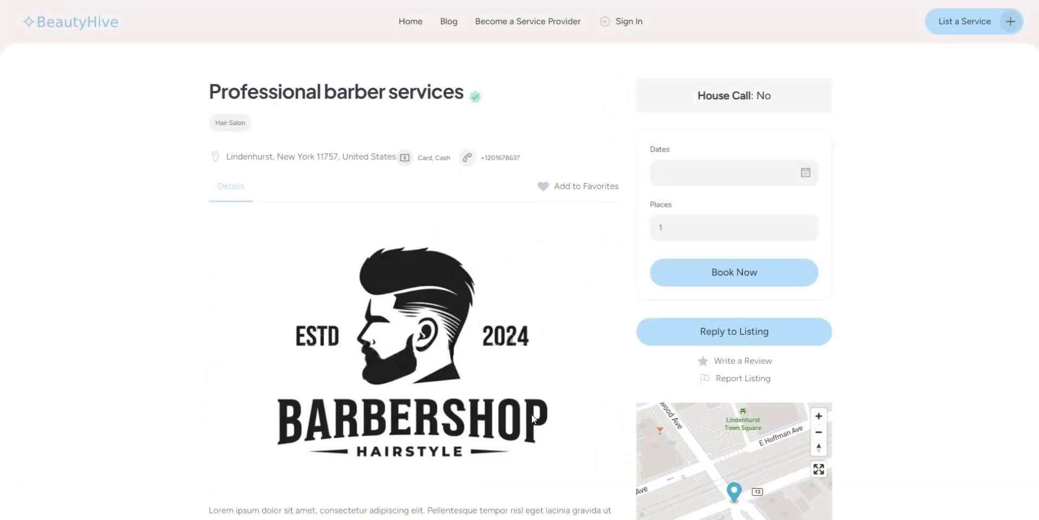
{"action": "scroll", "coordinate": [580, 425], "scroll_direction": "down", "scroll_amount": 3}
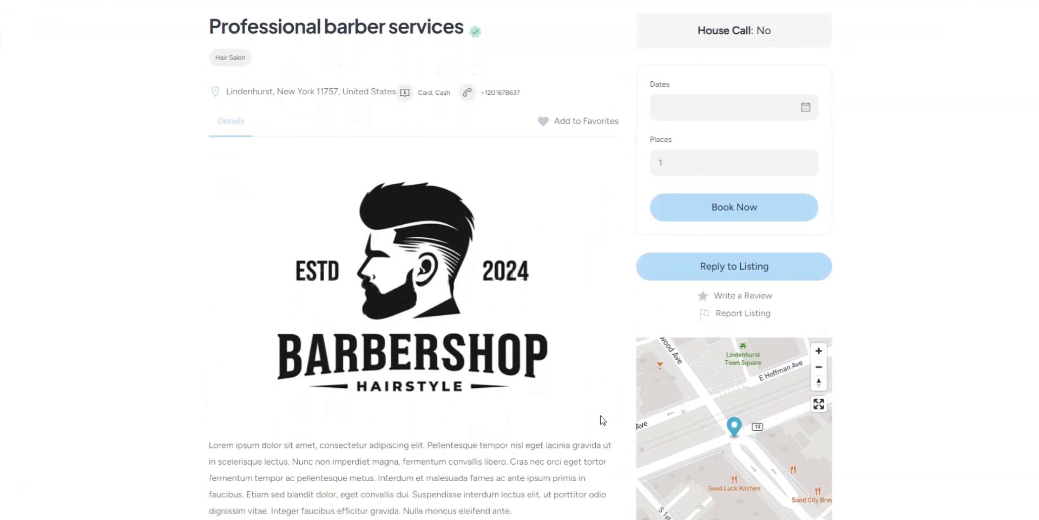